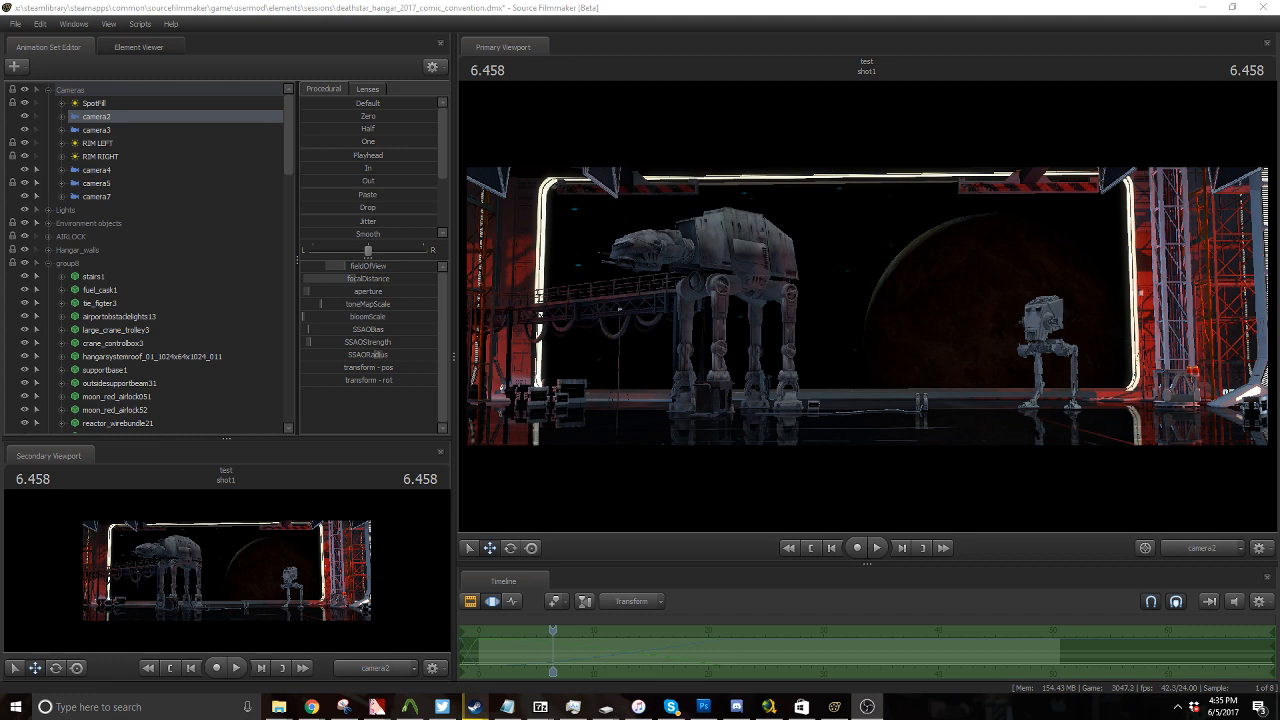
Fly camera2 sideways through the hangar to examine the AT-ST walker and the lit wall beside it
left_click_drag(1036, 424, 1036, 472)
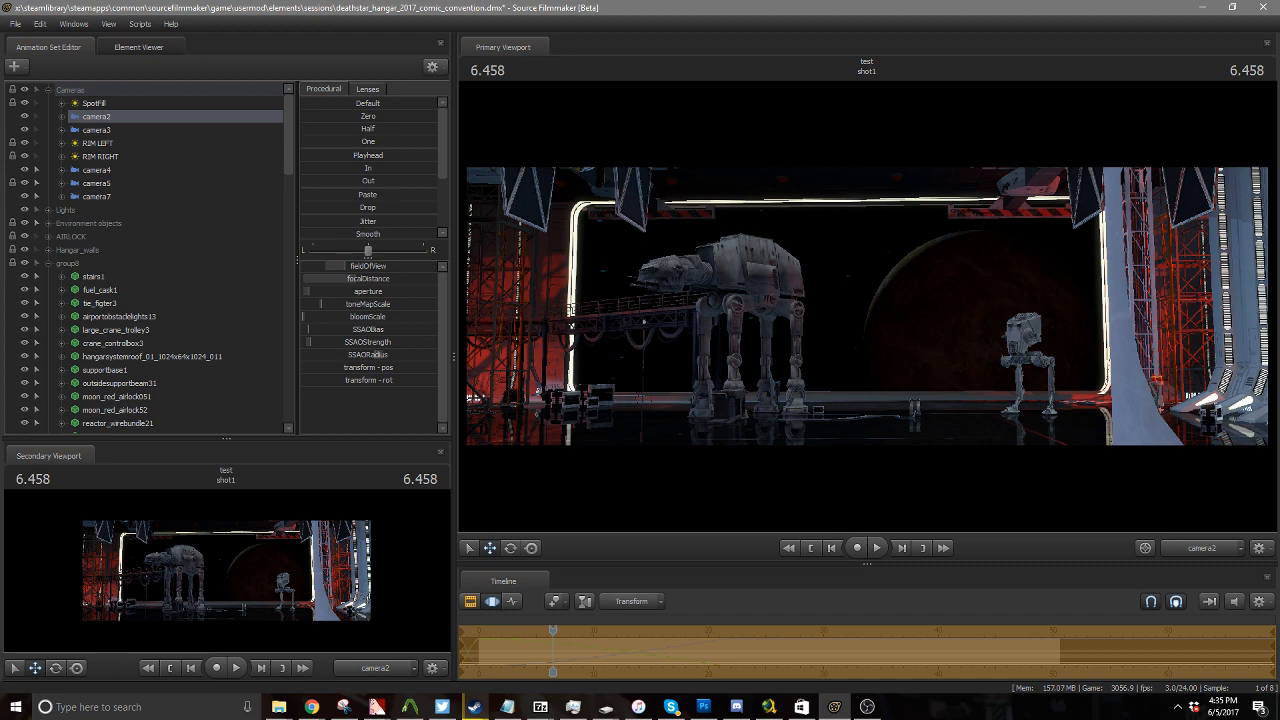
left_click_drag(866, 306, 924, 393)
scroll(950, 330, "down", 1)
key("w")
key("d")
key("d")
key("d")
key("d")
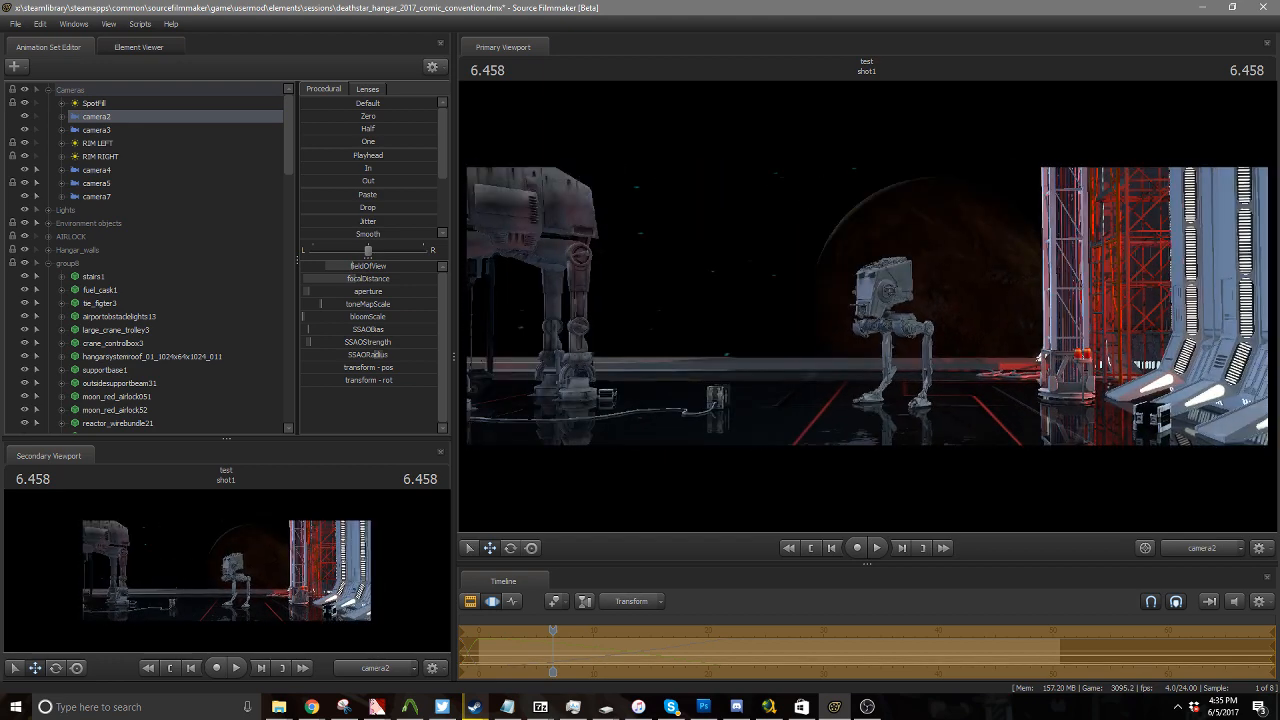
Pull camera2 back to a wide view of both walkers, the hanging TIE fighters and the side walls
key("s")
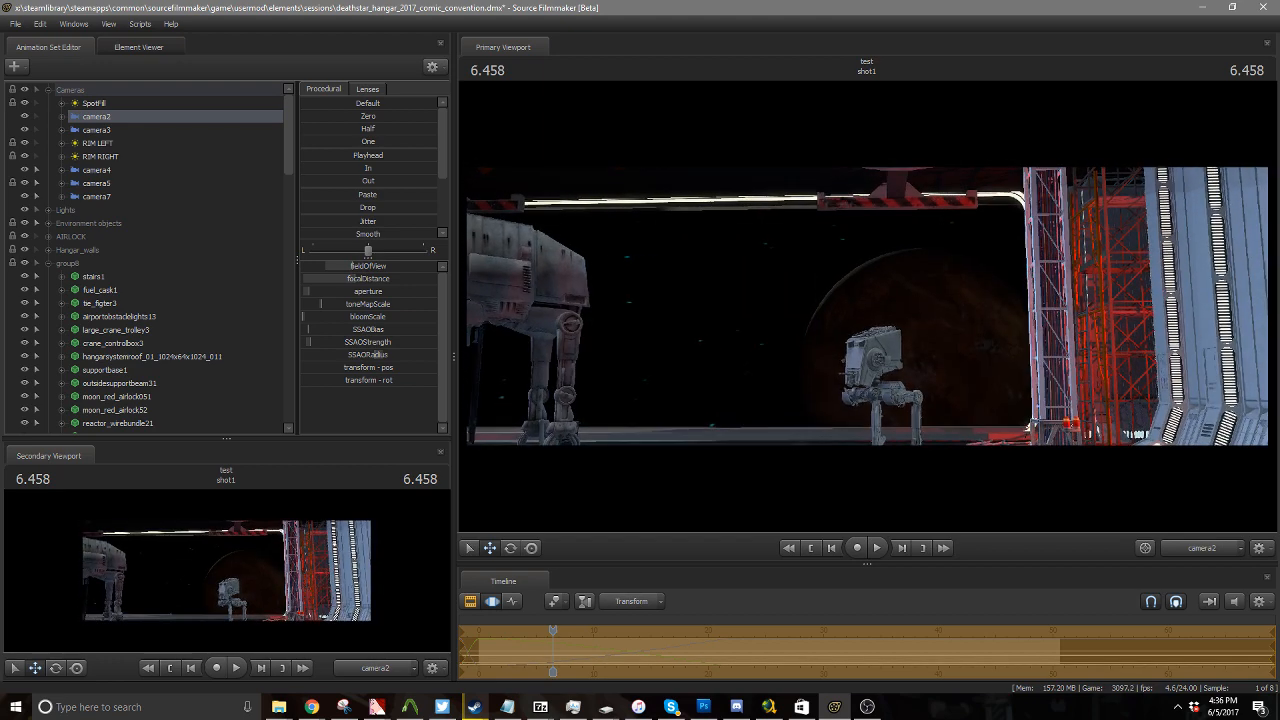
key("w")
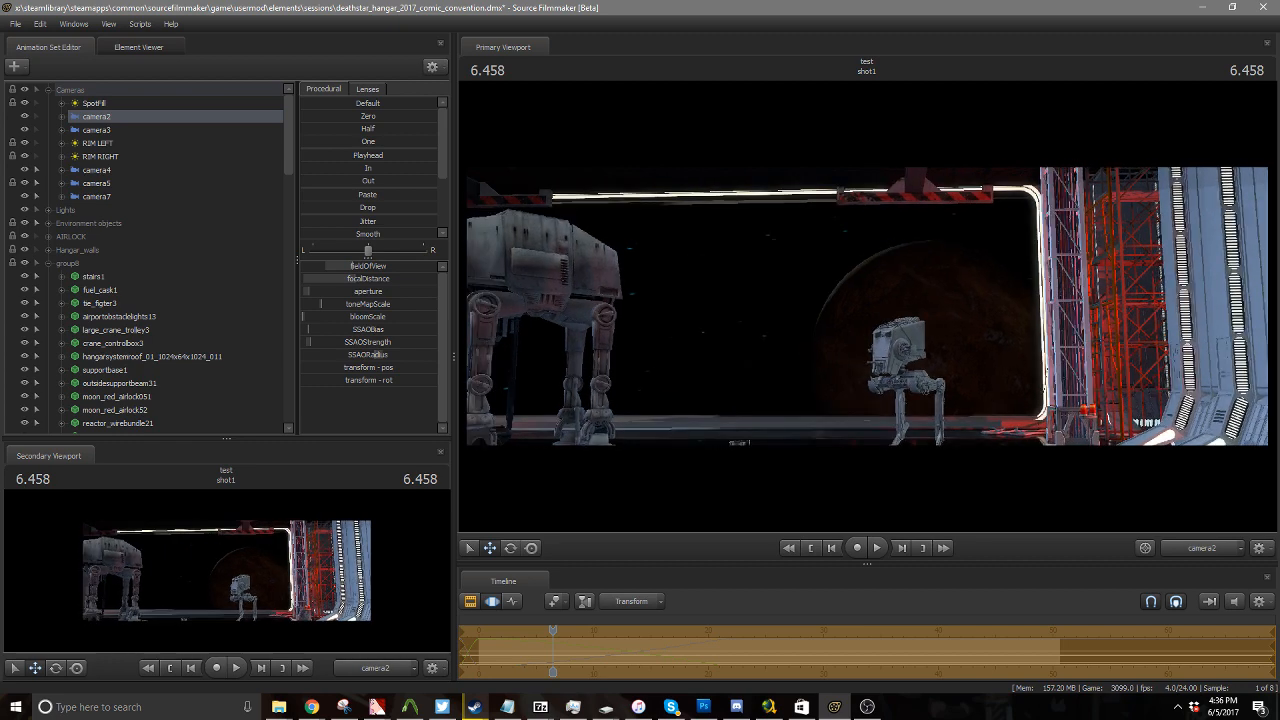
key("s")
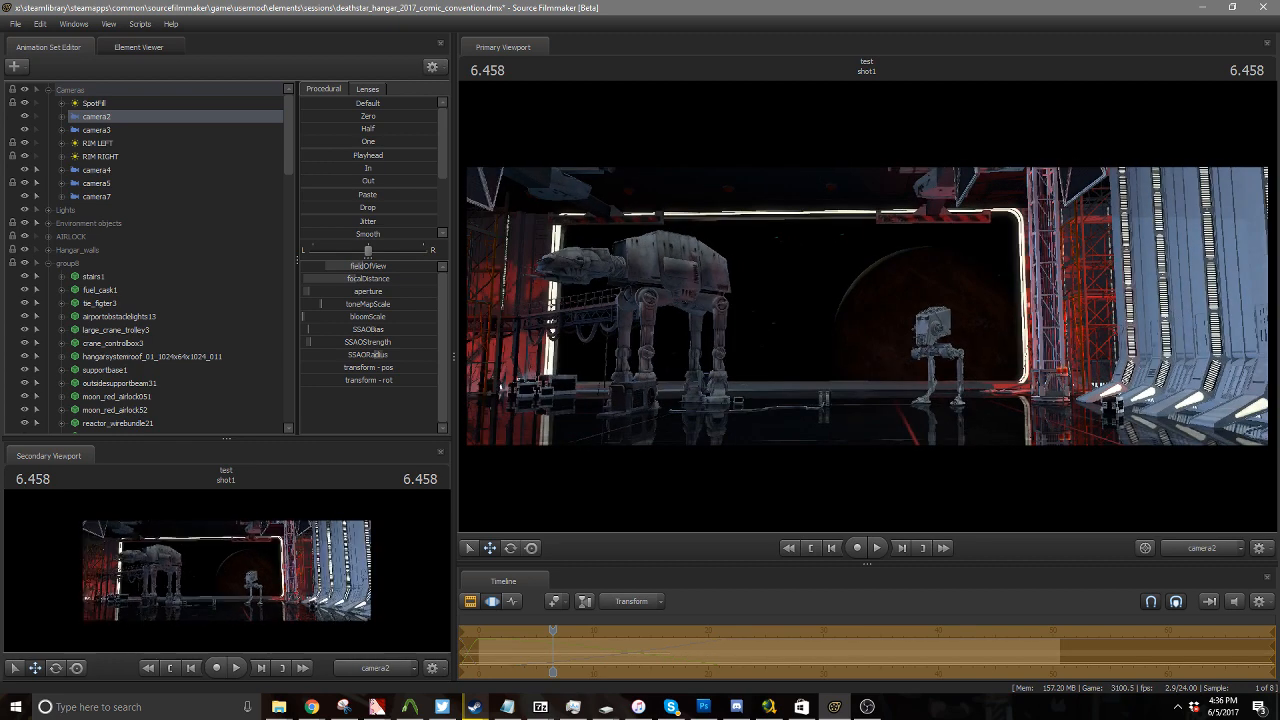
key("s")
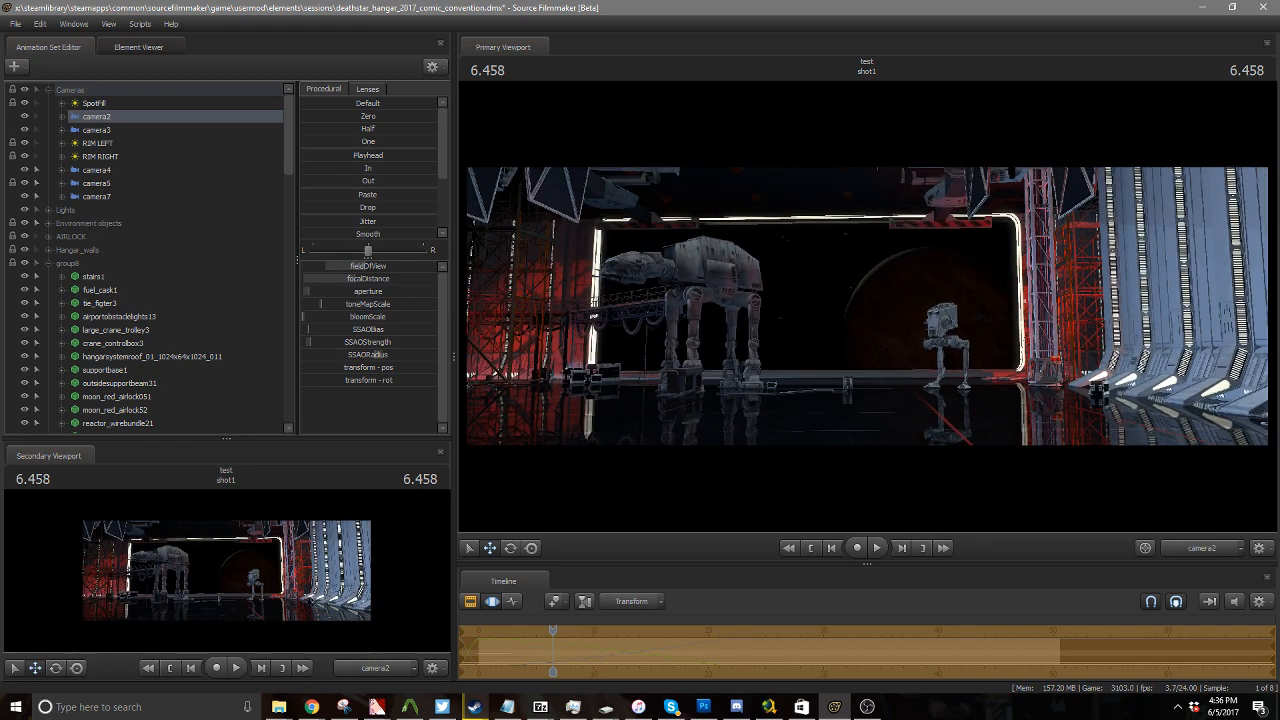
key("s")
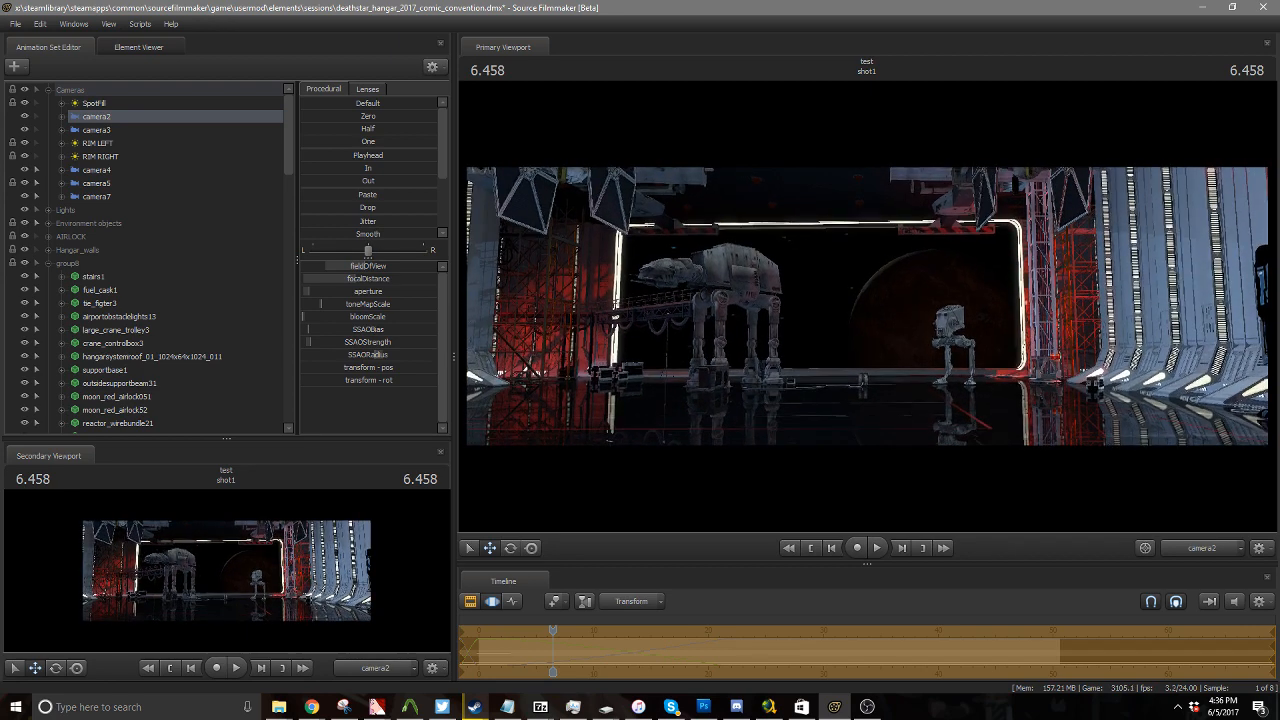
key("z")
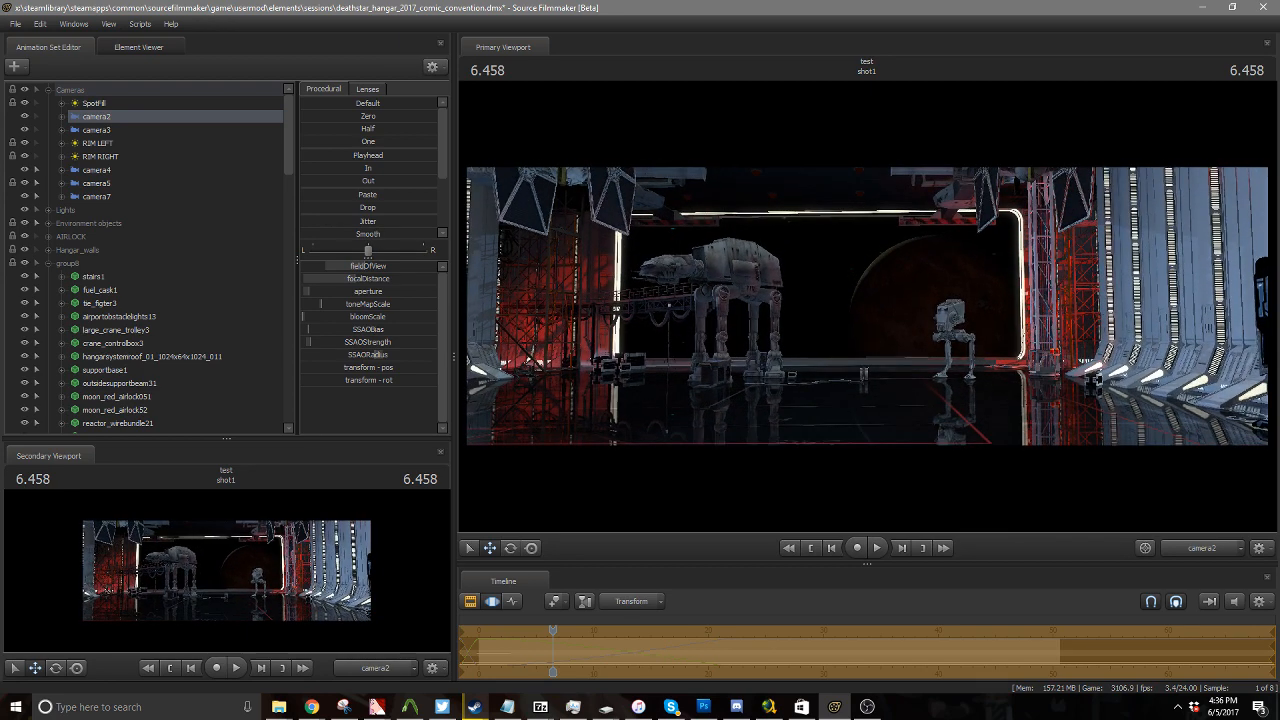
key("a")
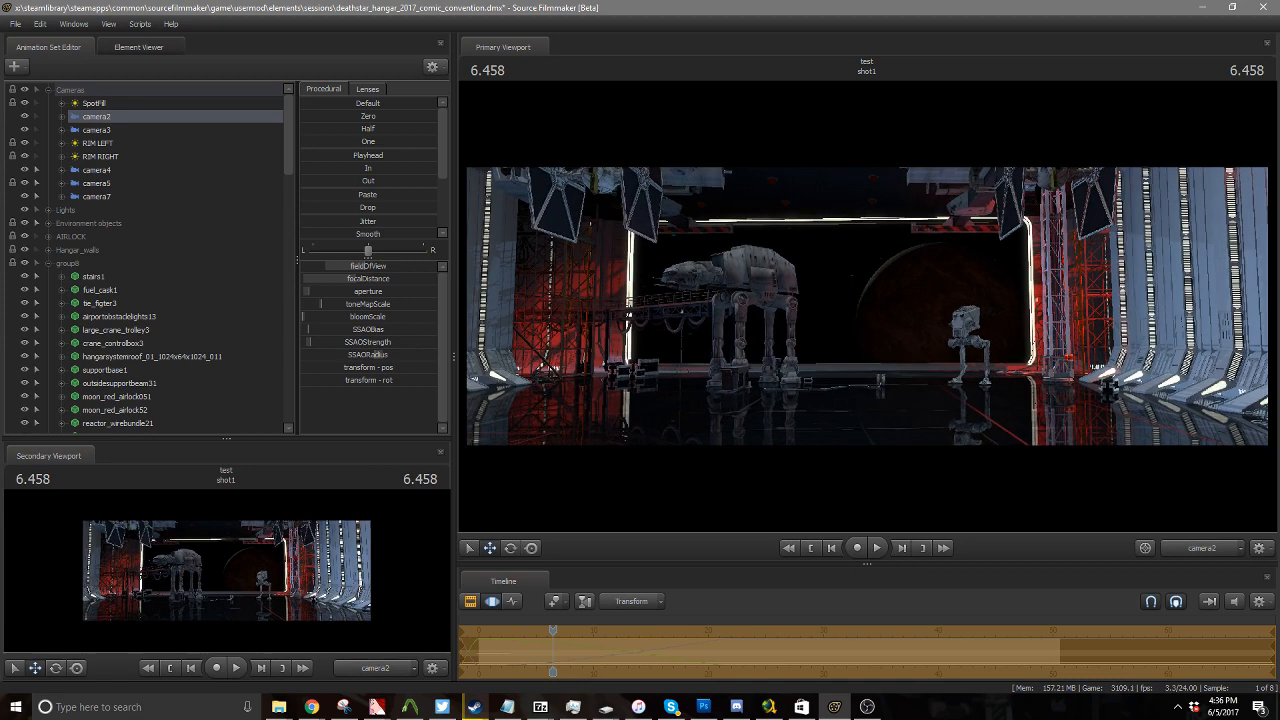
key("s")
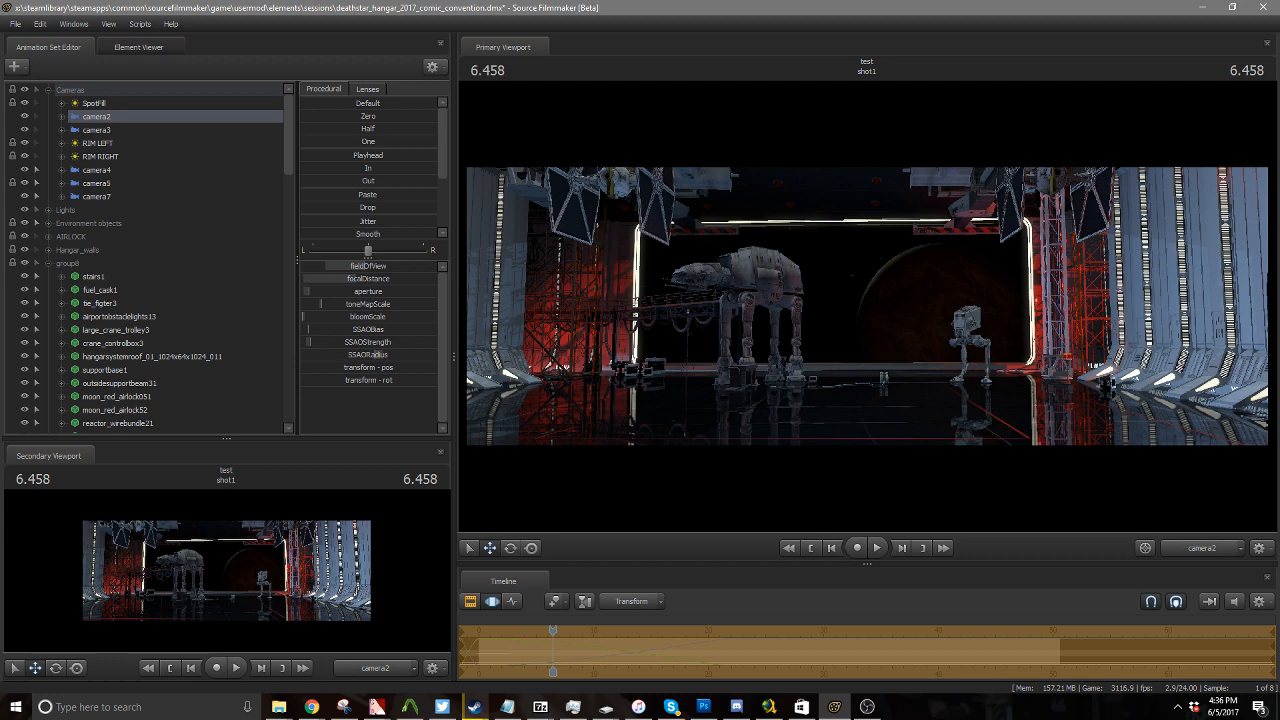
Move camera2 forward to frame the AT-AT and AT-ST against the planet in the hangar opening
key("w")
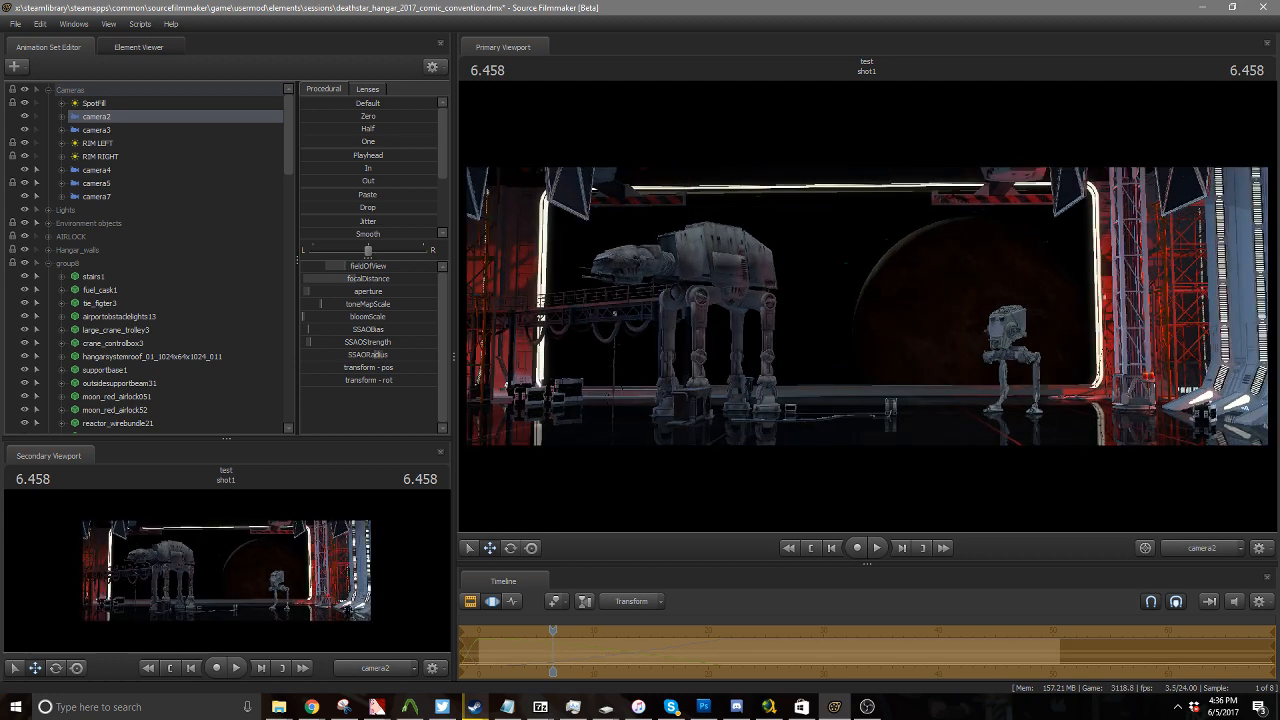
key("w")
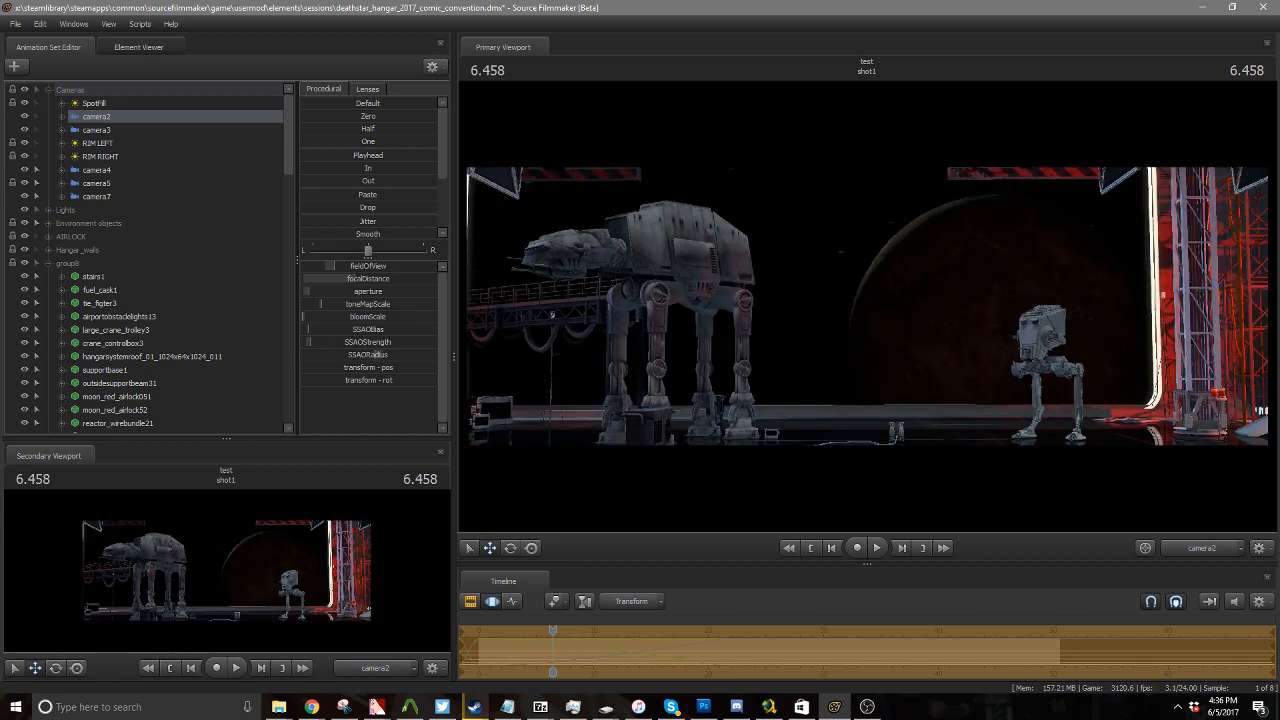
key("s")
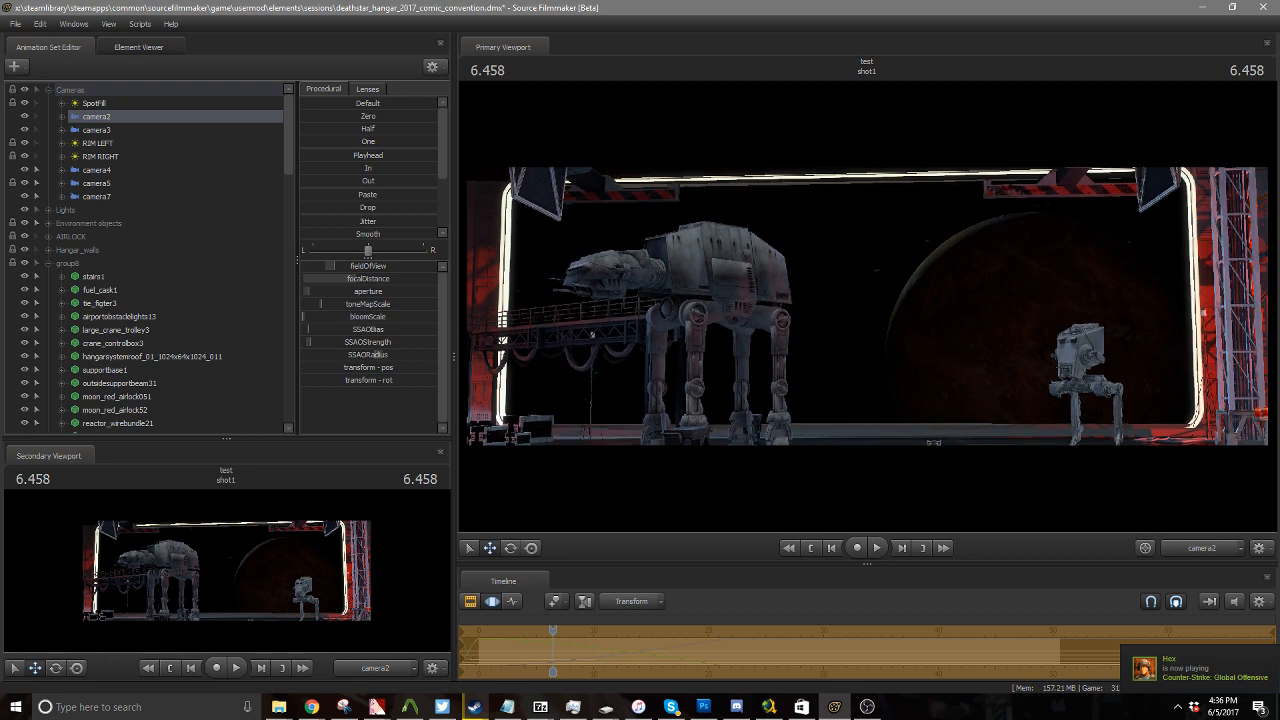
key("z")
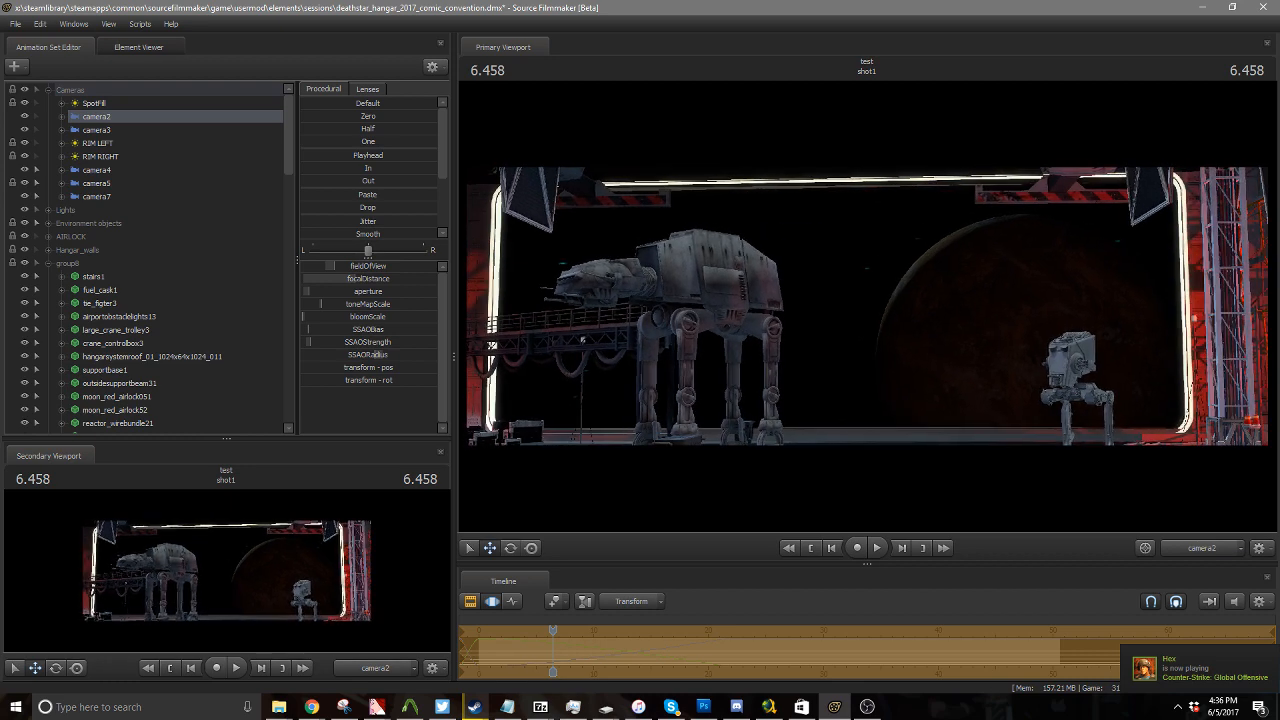
key("a")
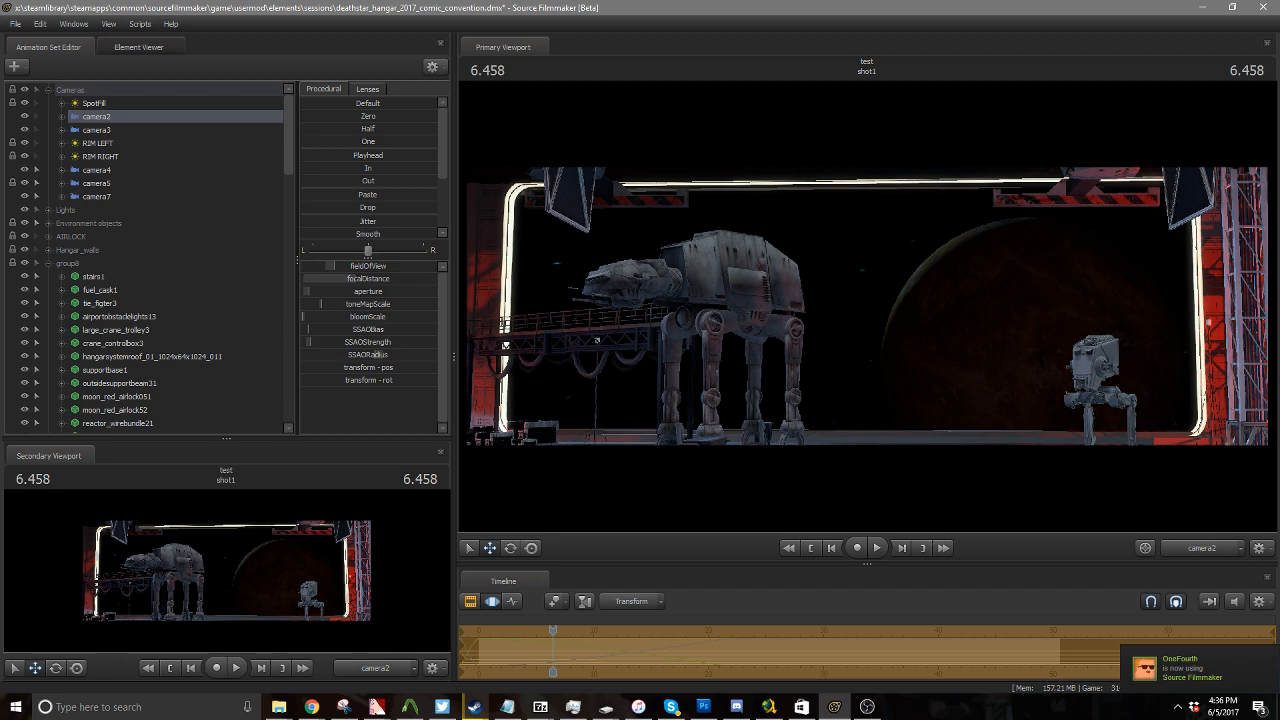
mouse_move(866, 306)
left_mouse_down()
mouse_move(870, 324)
mouse_move(863, 311)
left_mouse_up()
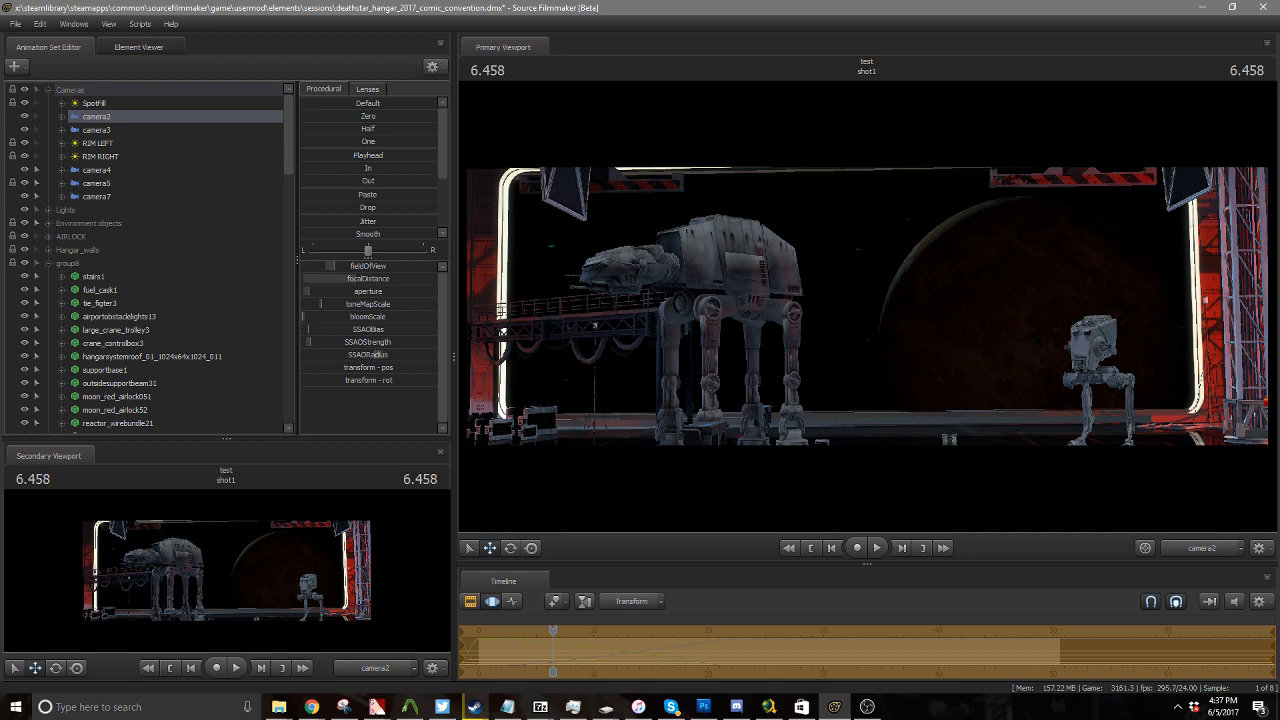
Adjust camera2's field of view and inspect the hanging TIE fighter and the one parked on the floor
left_click_drag(334, 266, 345, 266)
left_click_drag(867, 306, 857, 297)
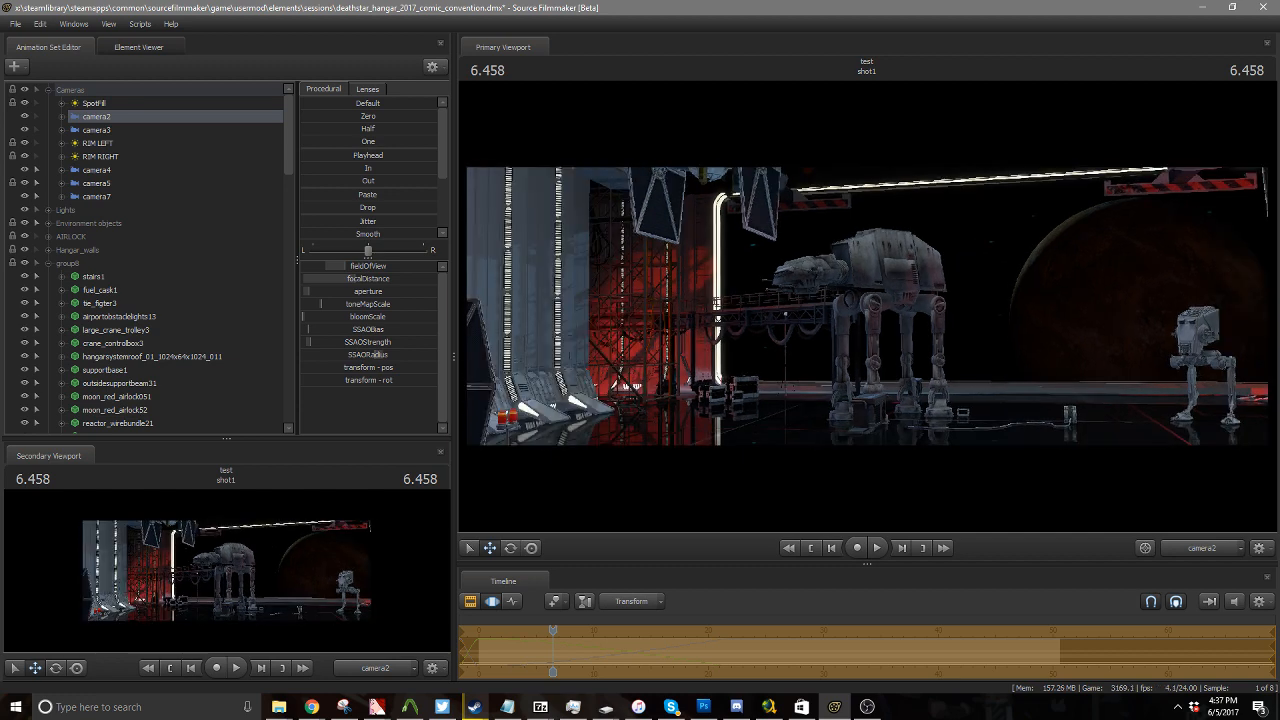
left_click_drag(866, 306, 700, 260)
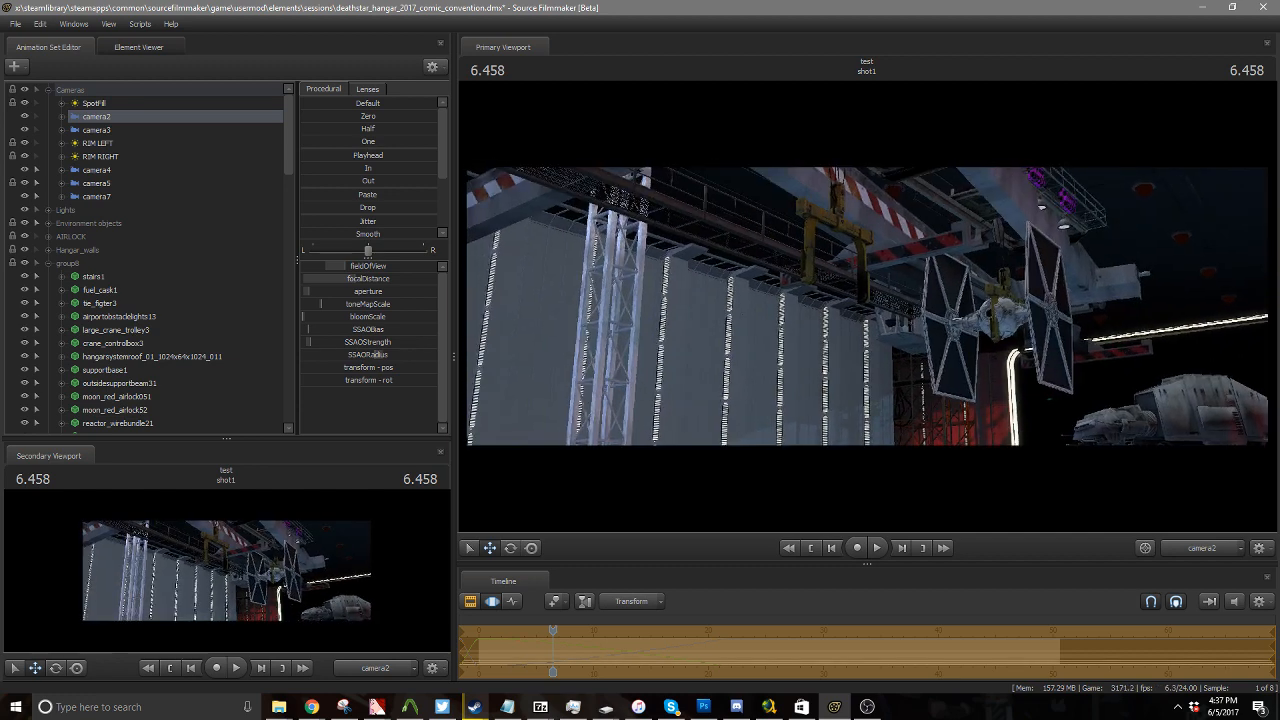
scroll(866, 306, "up", 4)
left_click_drag(866, 306, 820, 445)
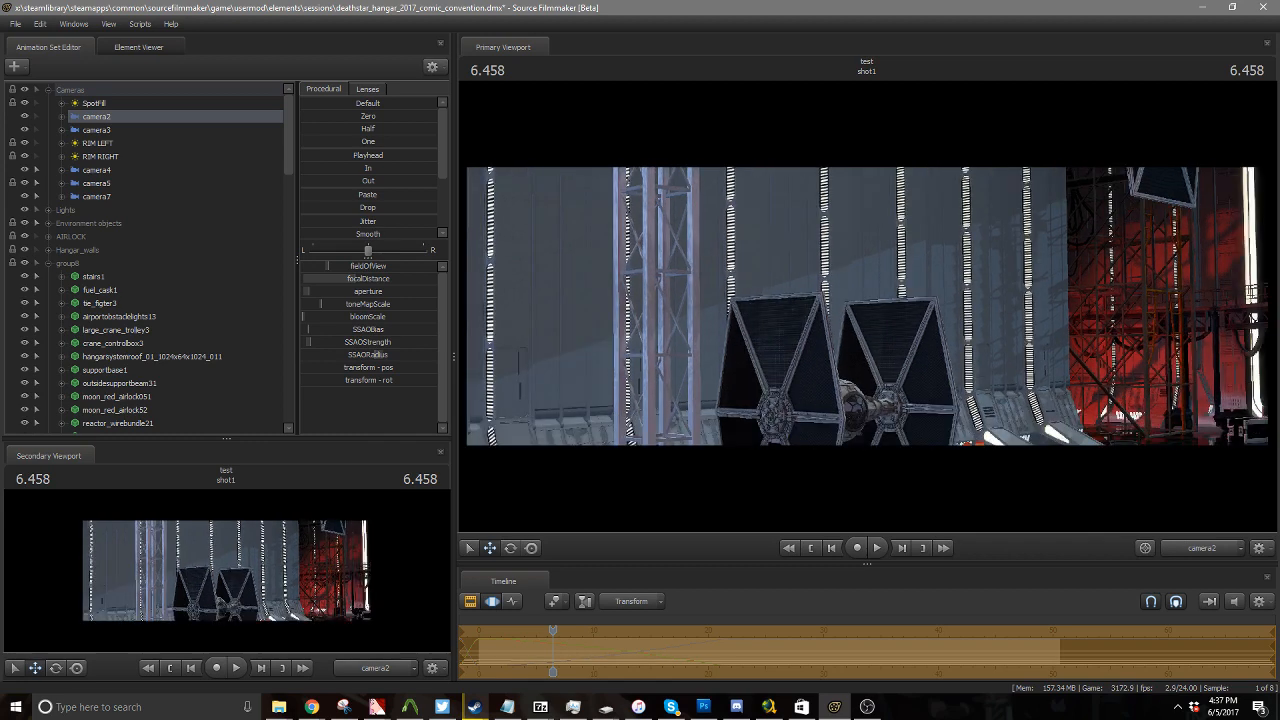
key("w")
left_click_drag(866, 306, 915, 355)
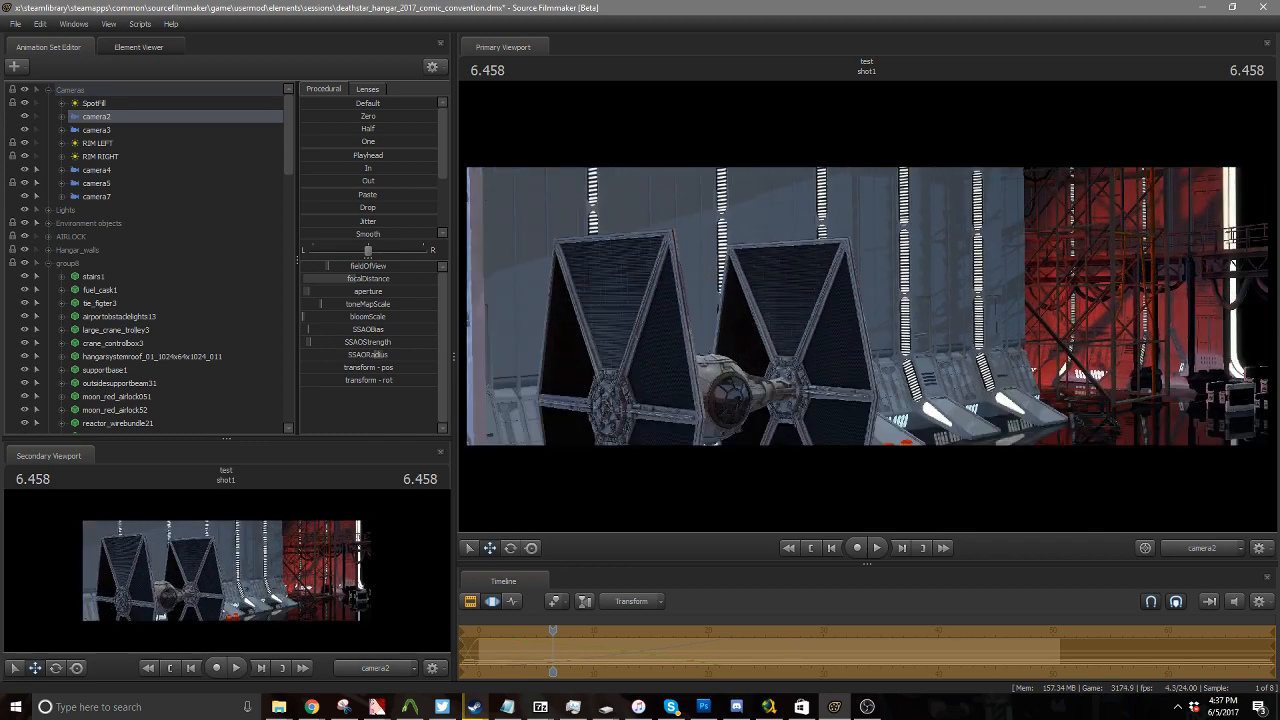
Turn camera2 across the hangar to examine the red scaffolding and ribbed wall beyond the AT-ST
key("d")
left_click_drag(866, 306, 1010, 284)
left_click_drag(866, 306, 926, 352)
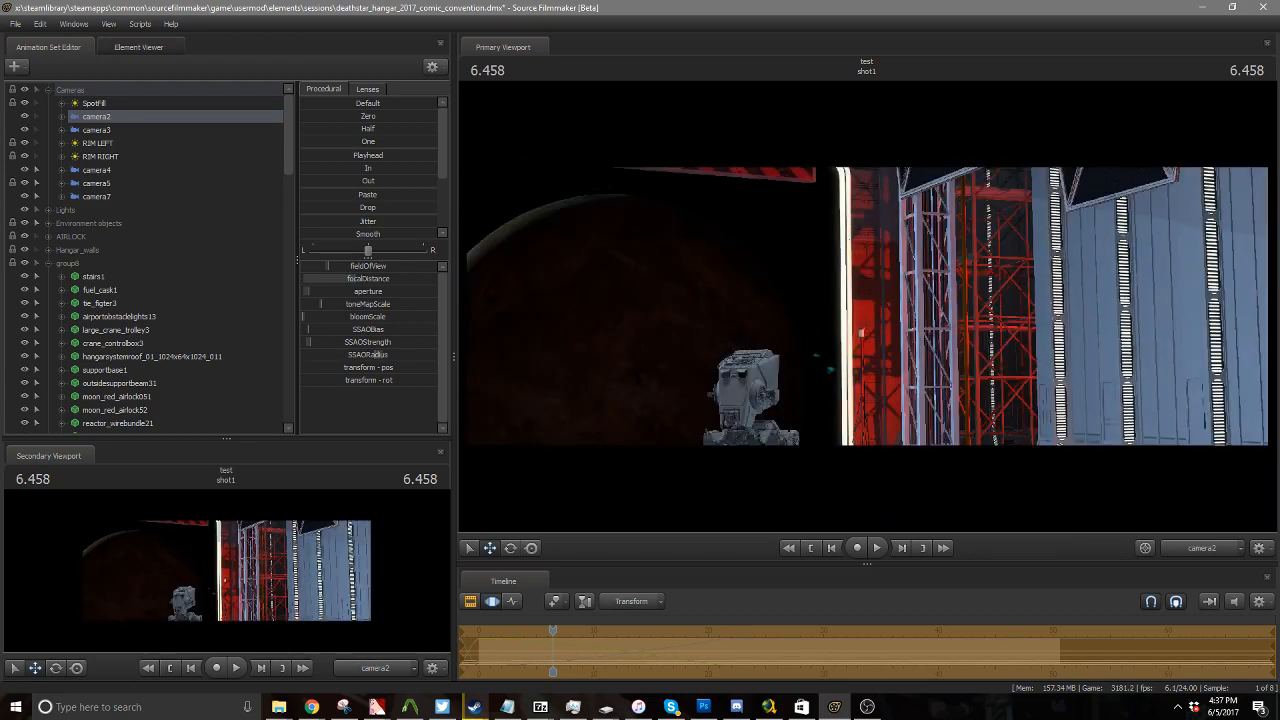
left_click_drag(866, 306, 978, 402)
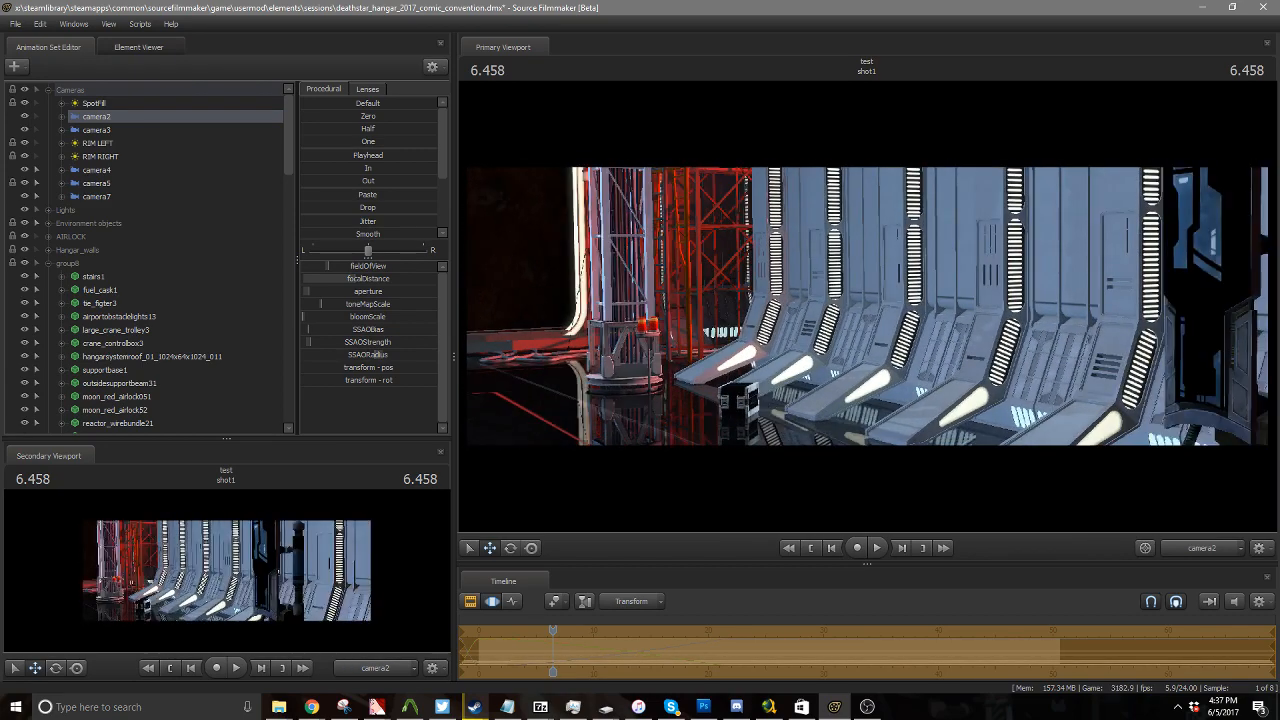
left_click_drag(866, 306, 806, 306)
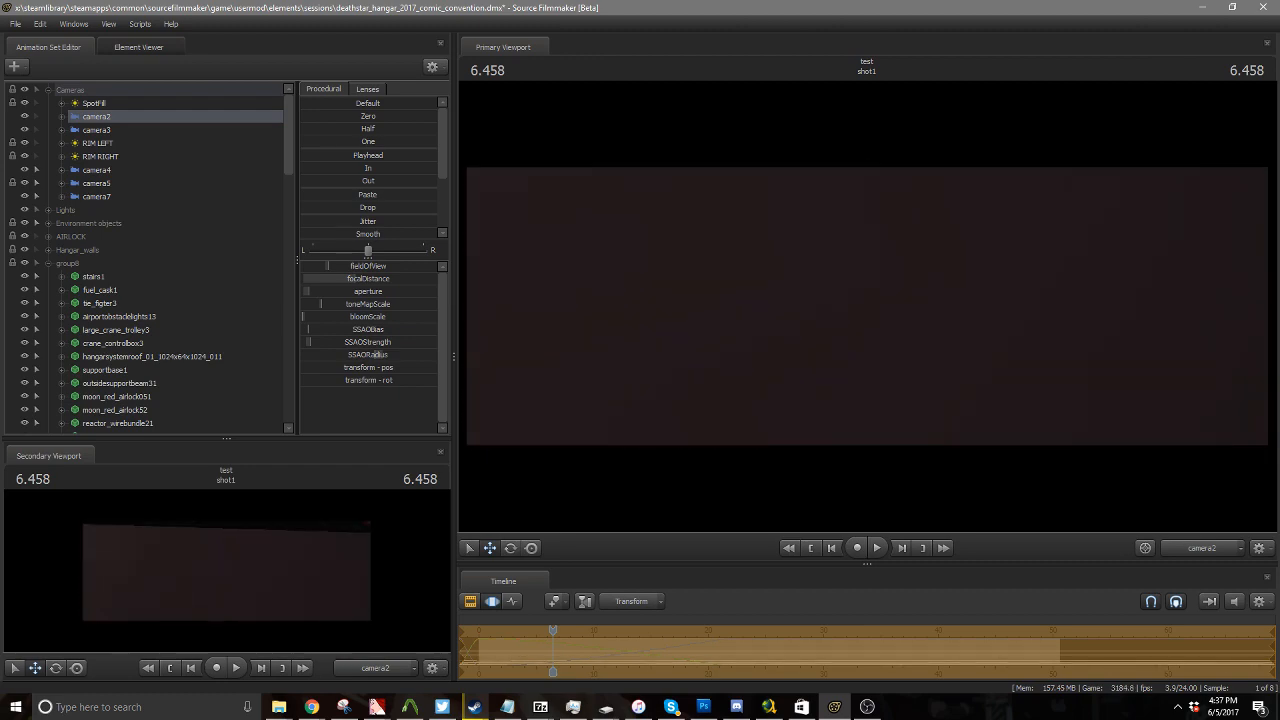
Widen camera2's field of view and survey the hangar from the walkers to the parked TIE fighter
scroll(866, 306, "down", 3)
scroll(866, 306, "down", 3)
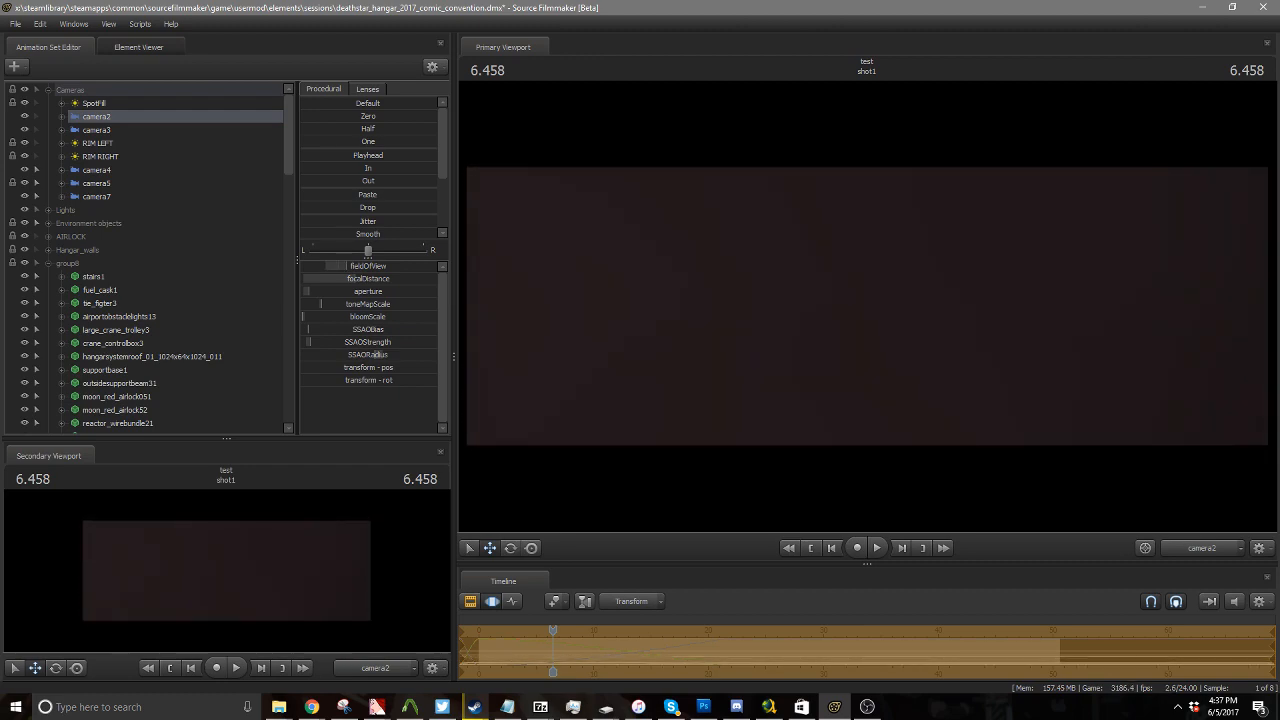
scroll(866, 306, "down", 2)
left_click_drag(866, 306, 750, 306)
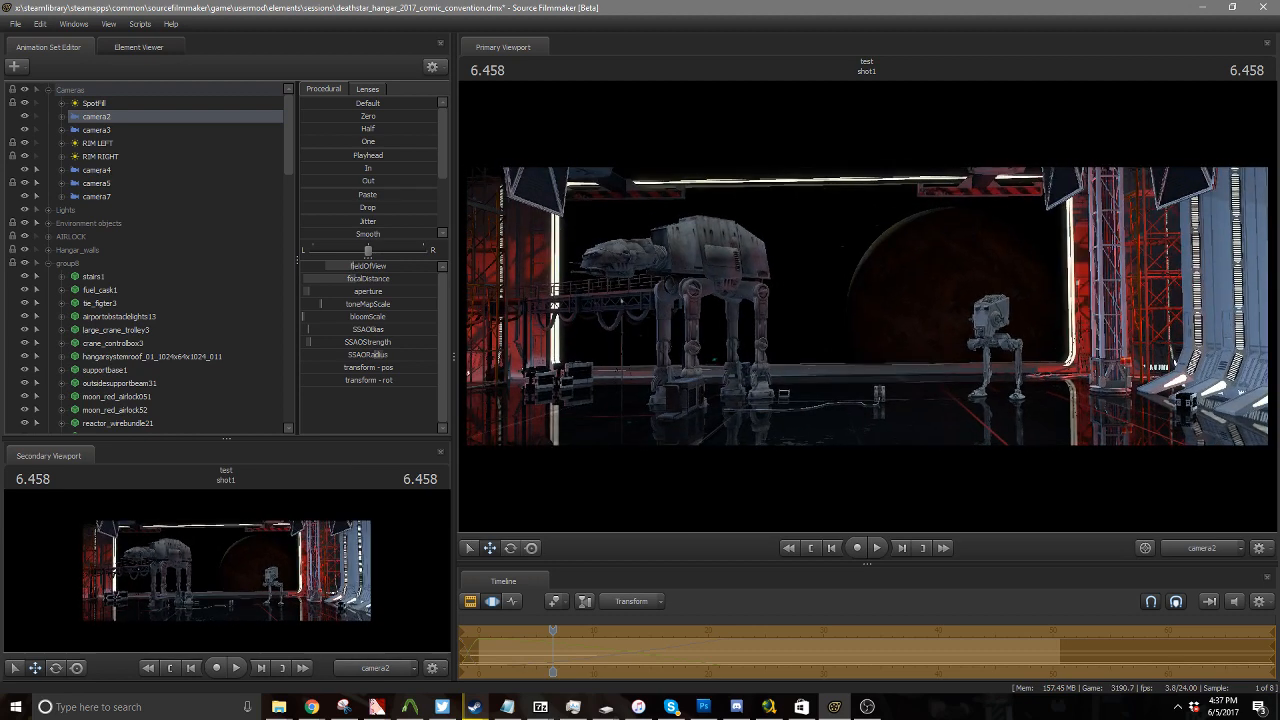
left_click_drag(866, 306, 681, 306)
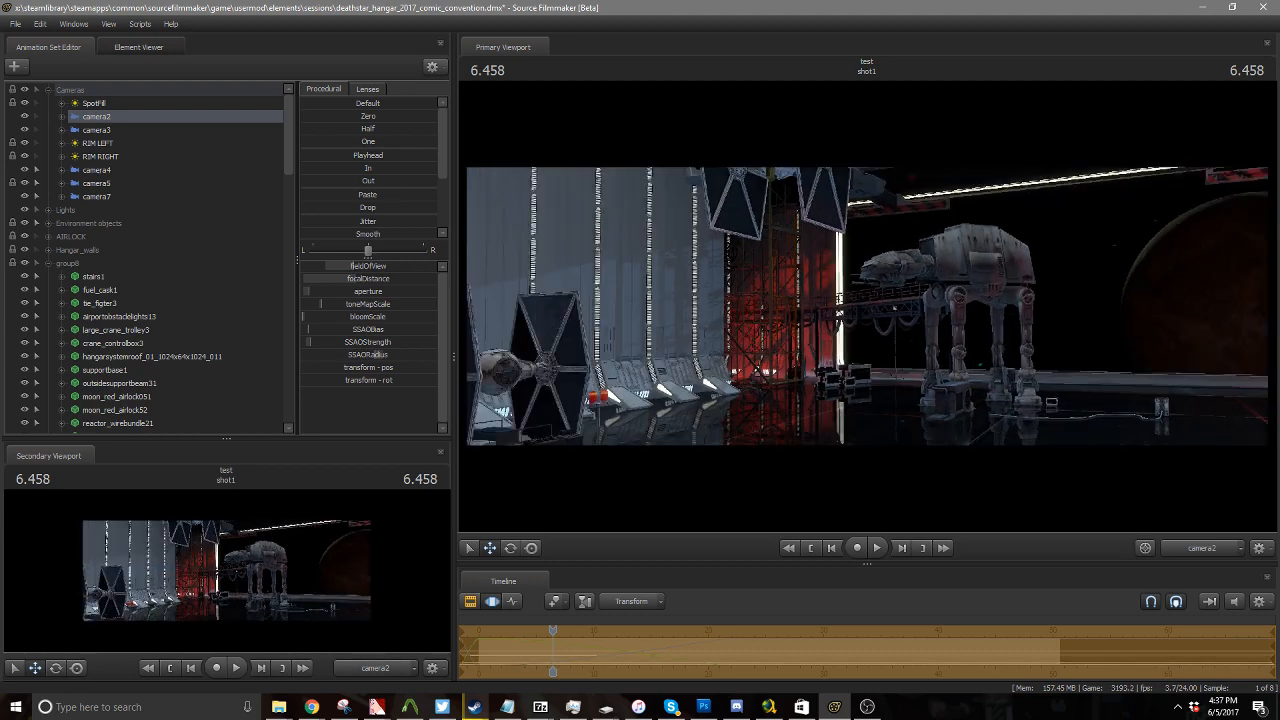
left_click_drag(846, 300, 940, 328)
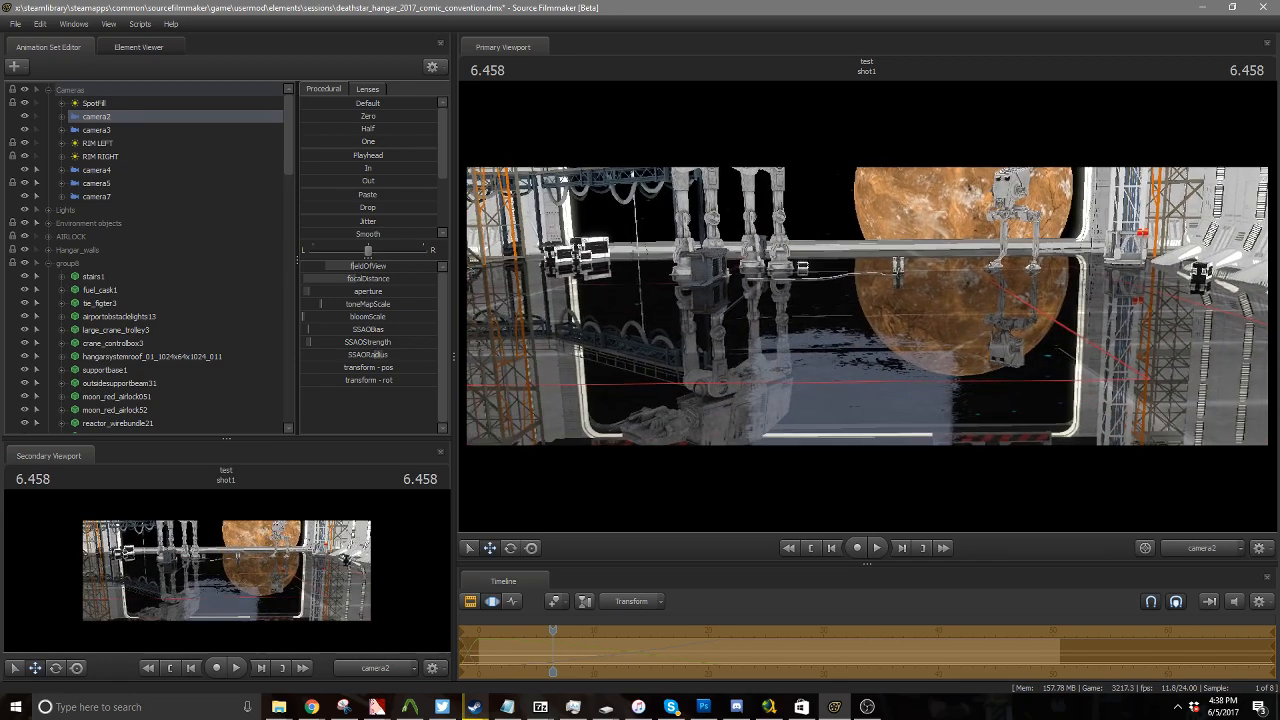
Reposition camera2 in the unlit scene to examine the floor reflections of the TIE fighter, walkers and planet
left_click_drag(866, 306, 730, 306)
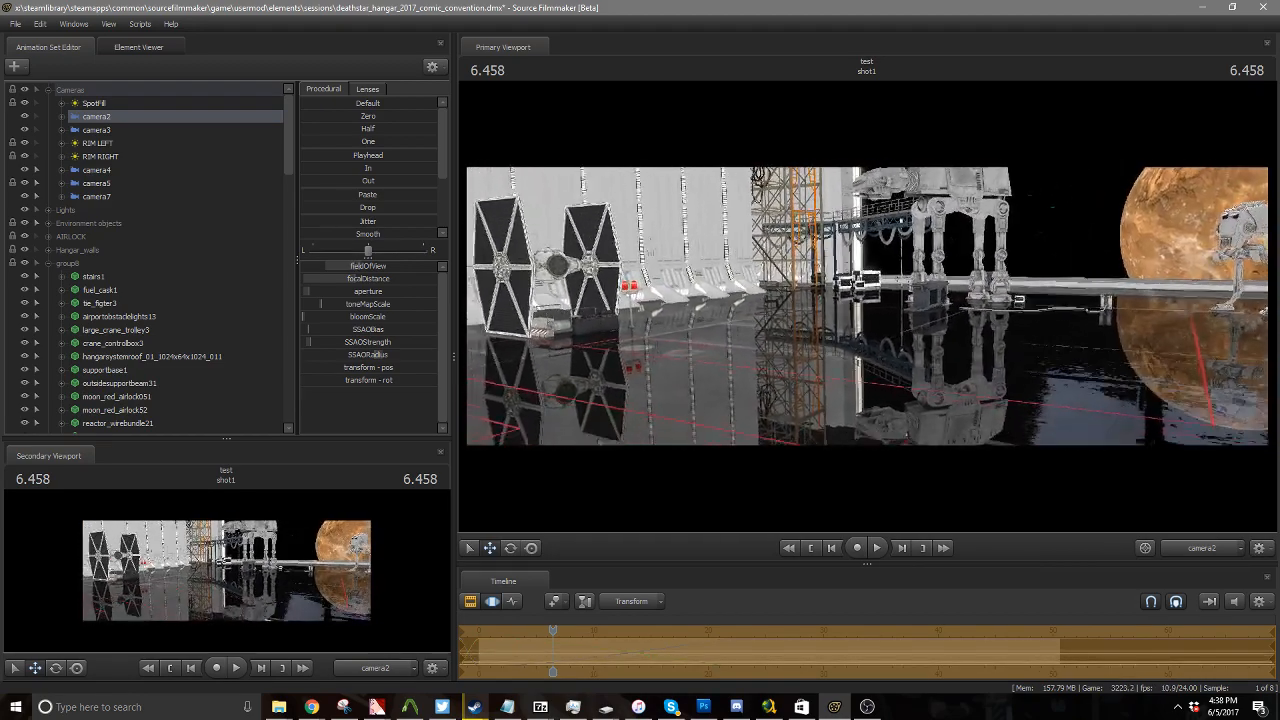
key("s")
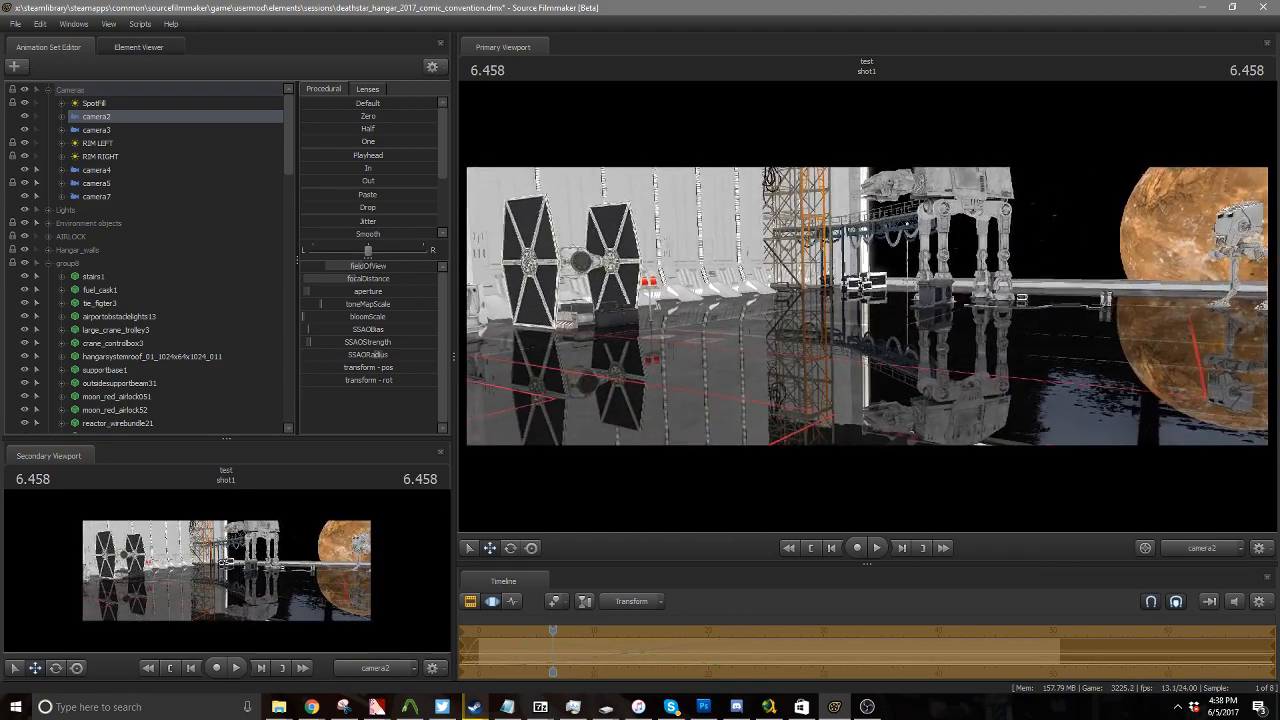
key("s")
left_click_drag(867, 306, 882, 288)
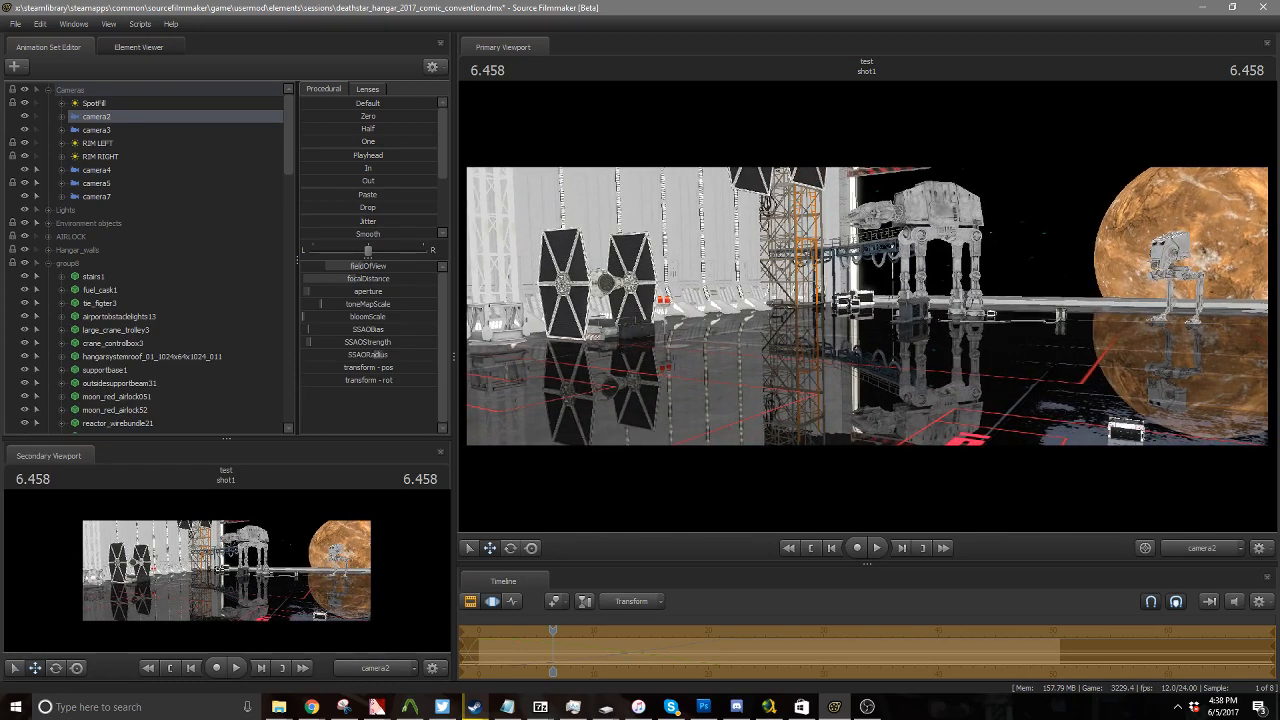
key("d")
left_click_drag(867, 306, 857, 306)
key("x")
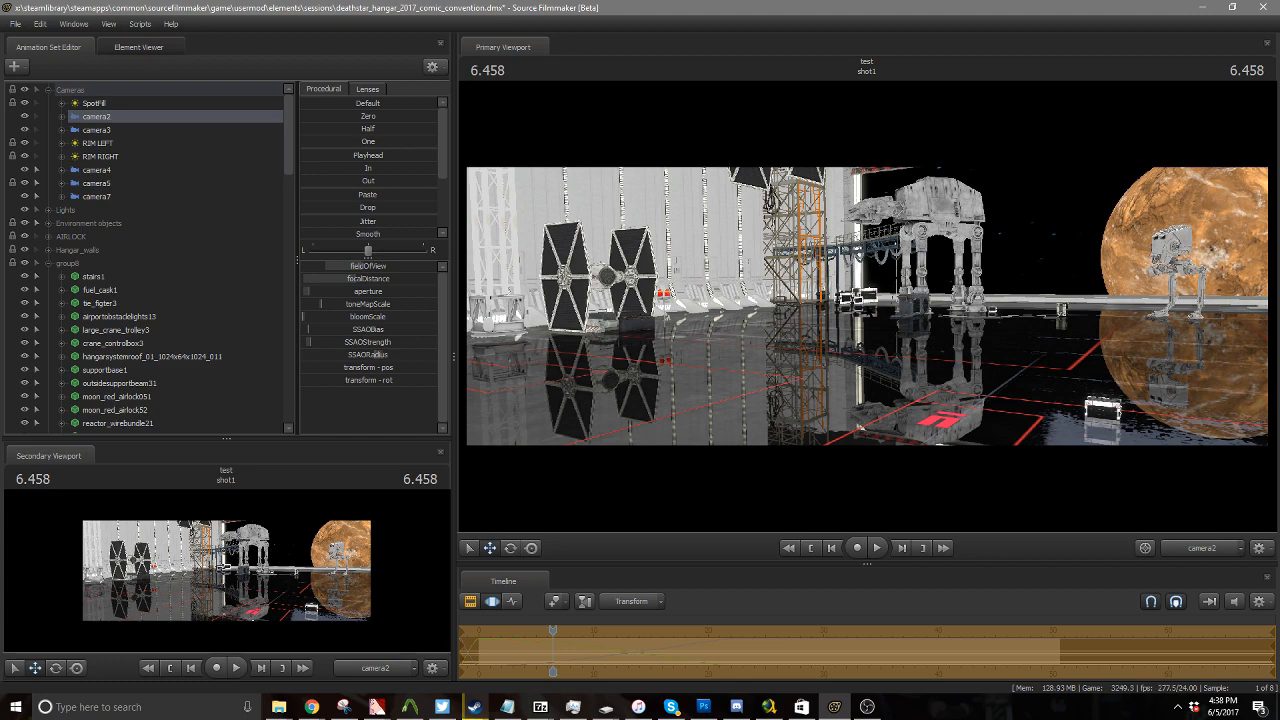
left_click_drag(866, 309, 840, 346)
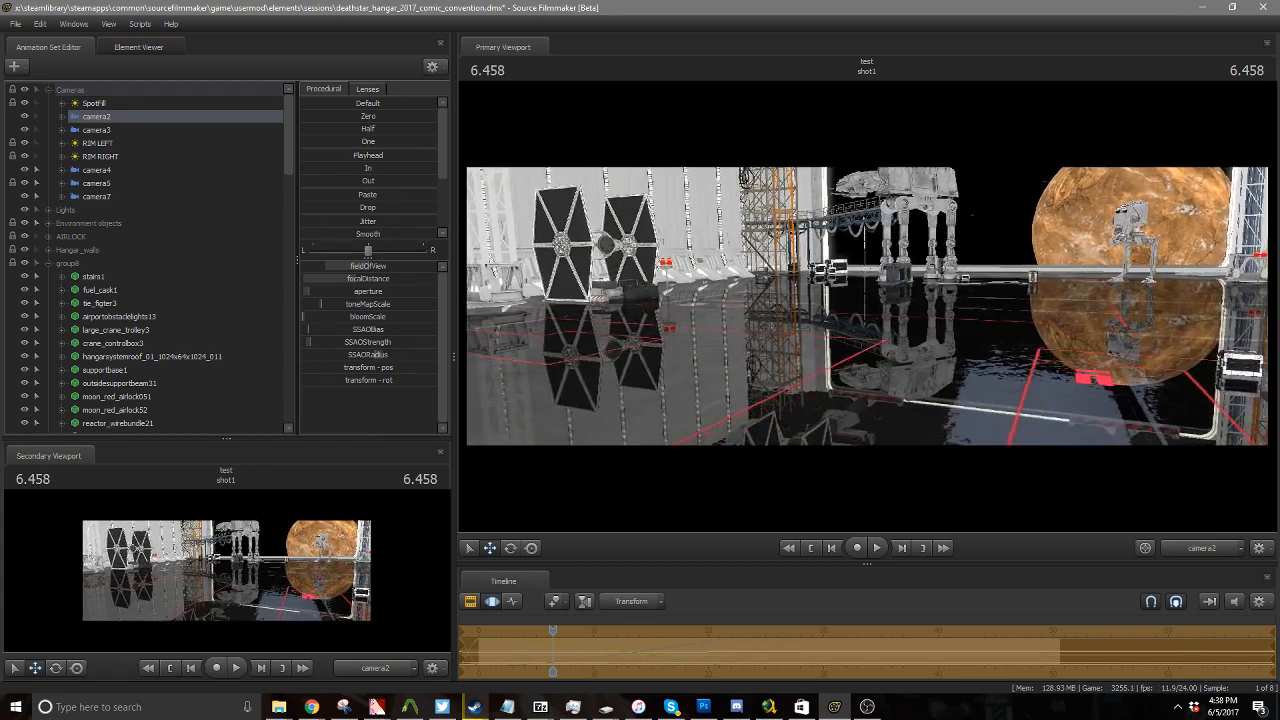
Browse the scene's animation set groups, including group8 and group11, to find the wall1 model
scroll(133, 308, "down", 5)
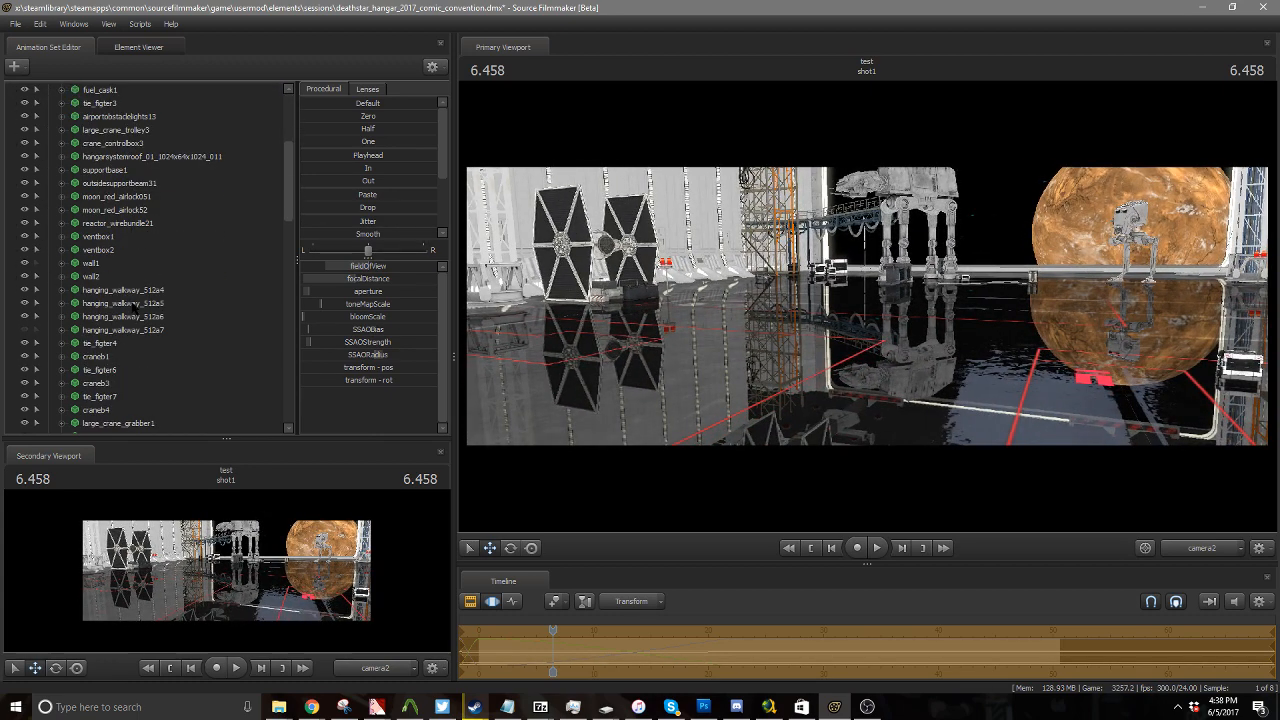
scroll(133, 308, "up", 5)
left_click(49, 270)
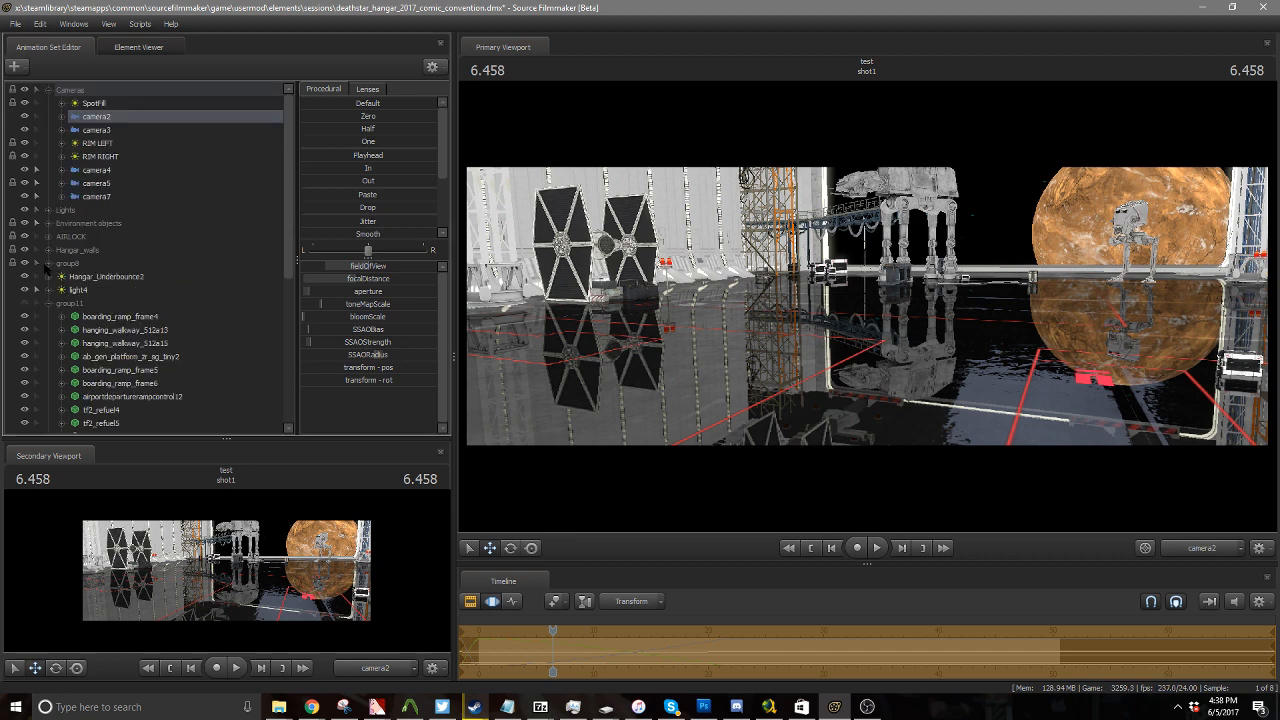
scroll(49, 290, "down", 5)
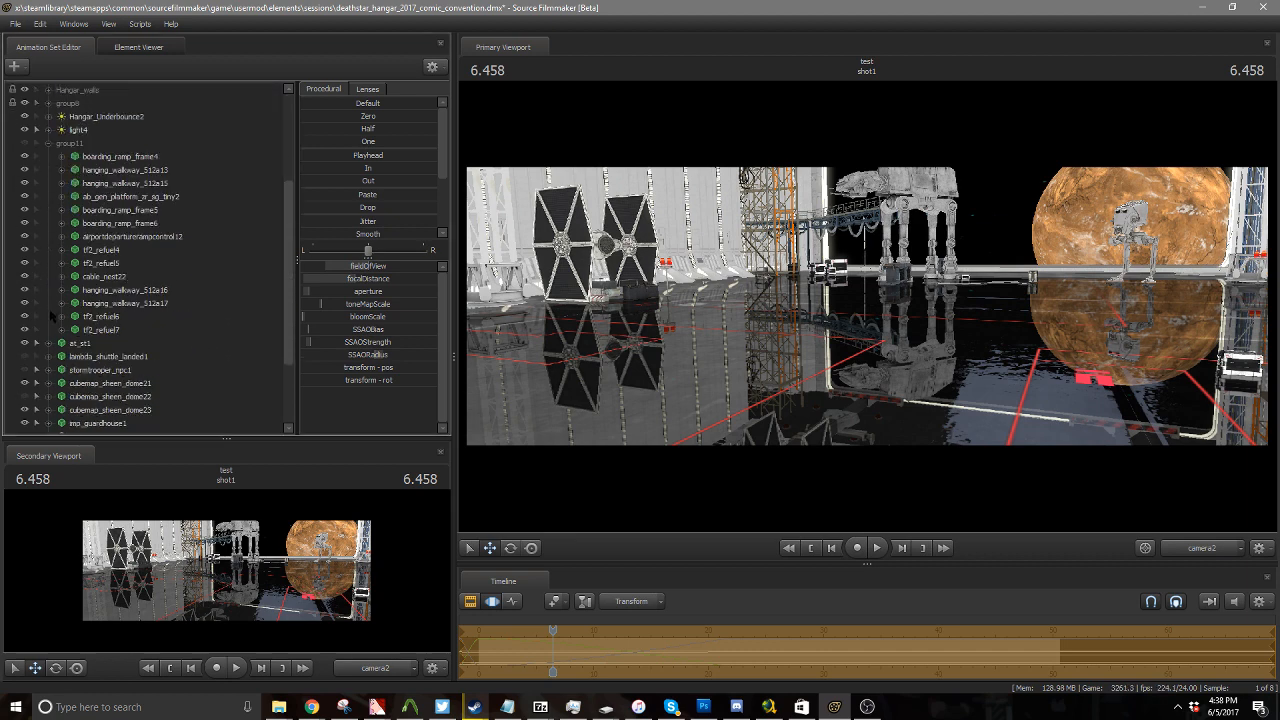
scroll(49, 338, "down", 1)
scroll(48, 341, "down", 1)
scroll(48, 340, "up", 7)
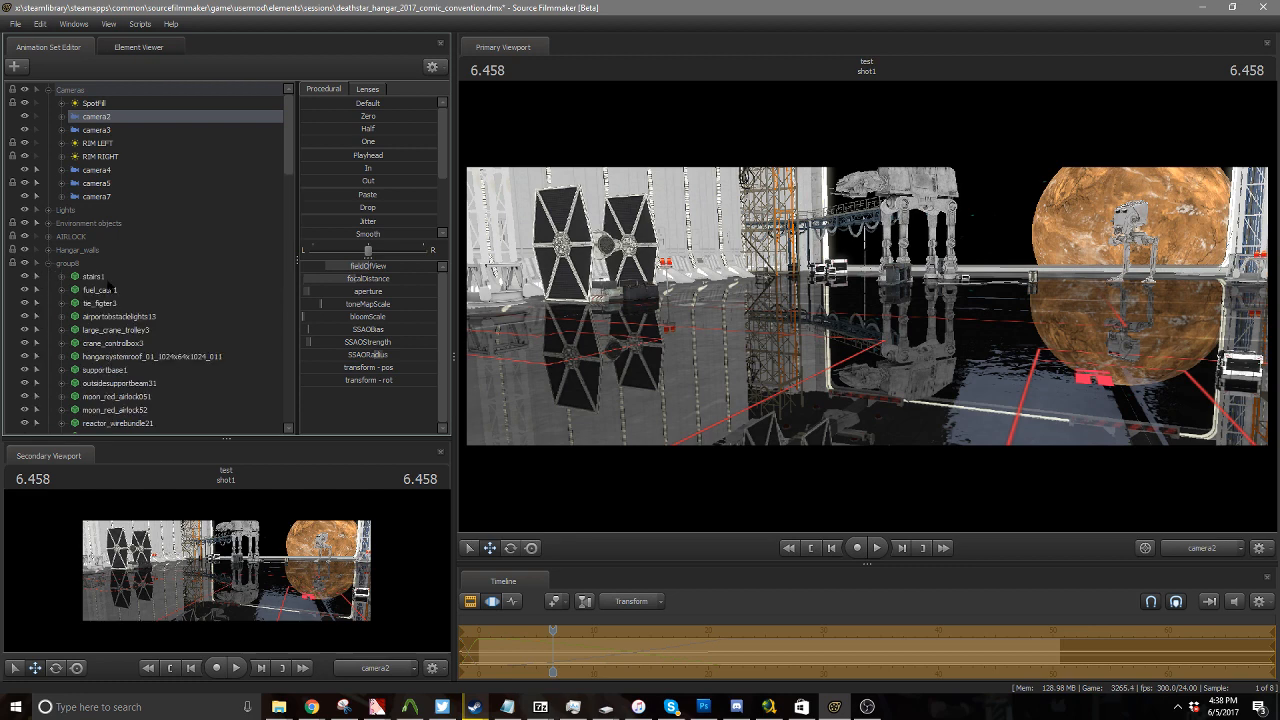
scroll(110, 288, "down", 5)
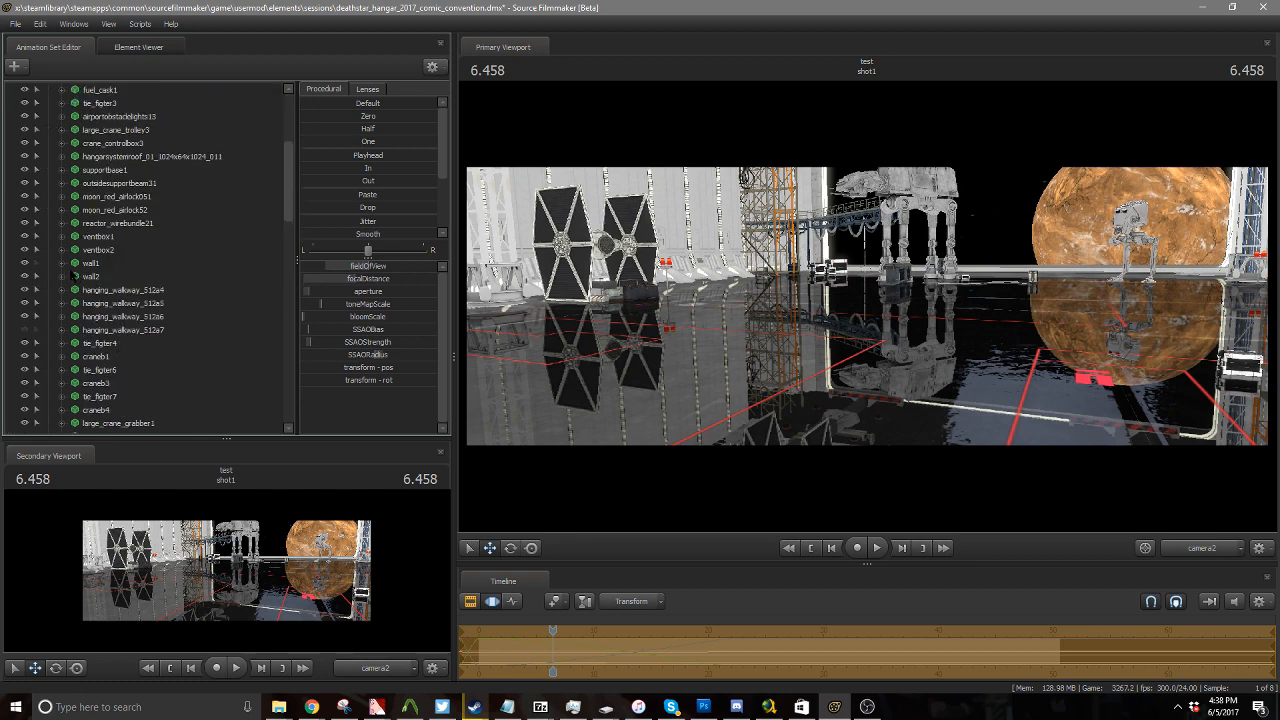
Toggle the visibility of wall1 to compare the floor, leave it hidden, and turn camera2 toward the mirrored hangar
left_click(24, 263)
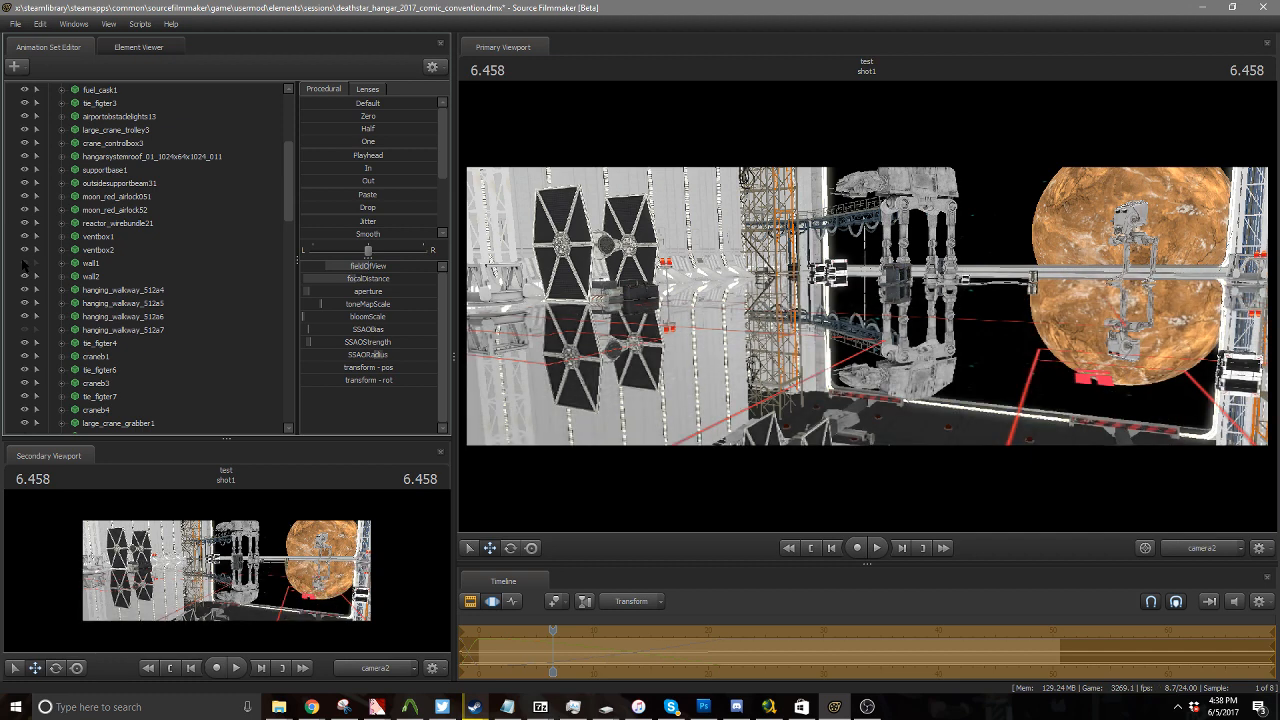
left_click(24, 263)
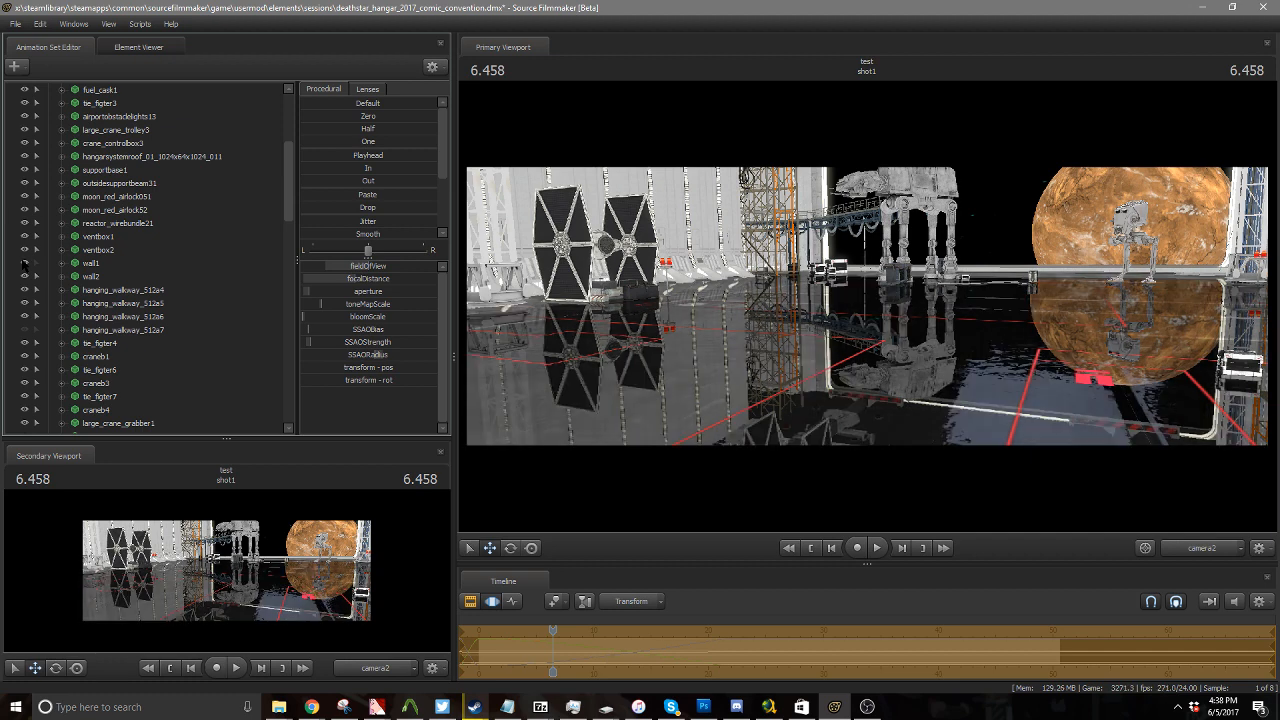
left_click(24, 263)
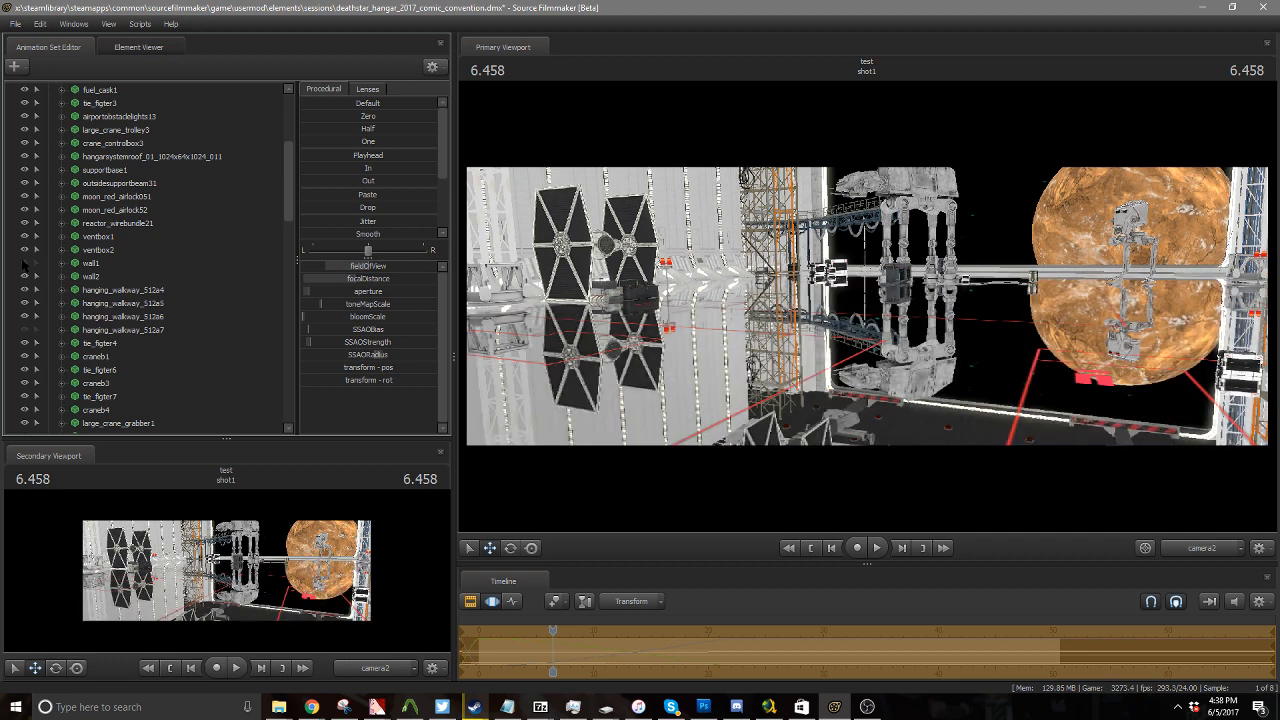
left_click_drag(635, 287, 869, 318)
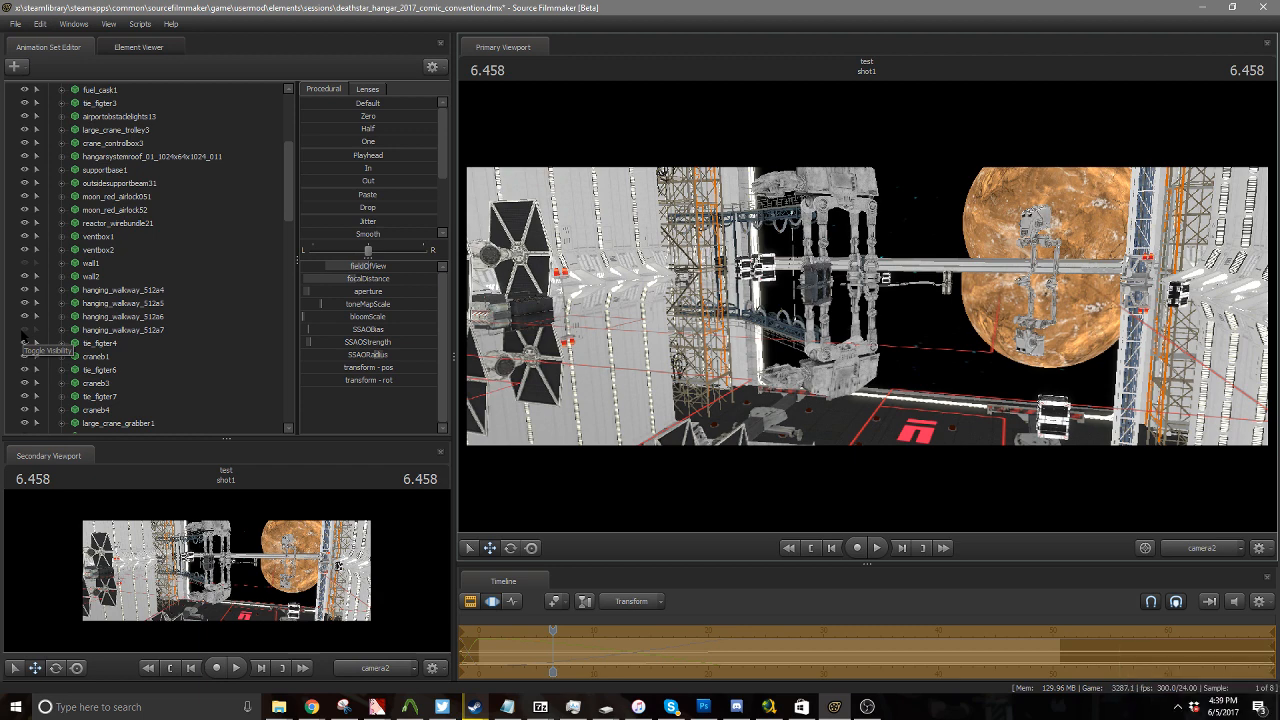
Enable ambient occlusion in the render settings and aim camera2 at the AT-AT and planet
right_click(579, 267)
left_click(607, 283)
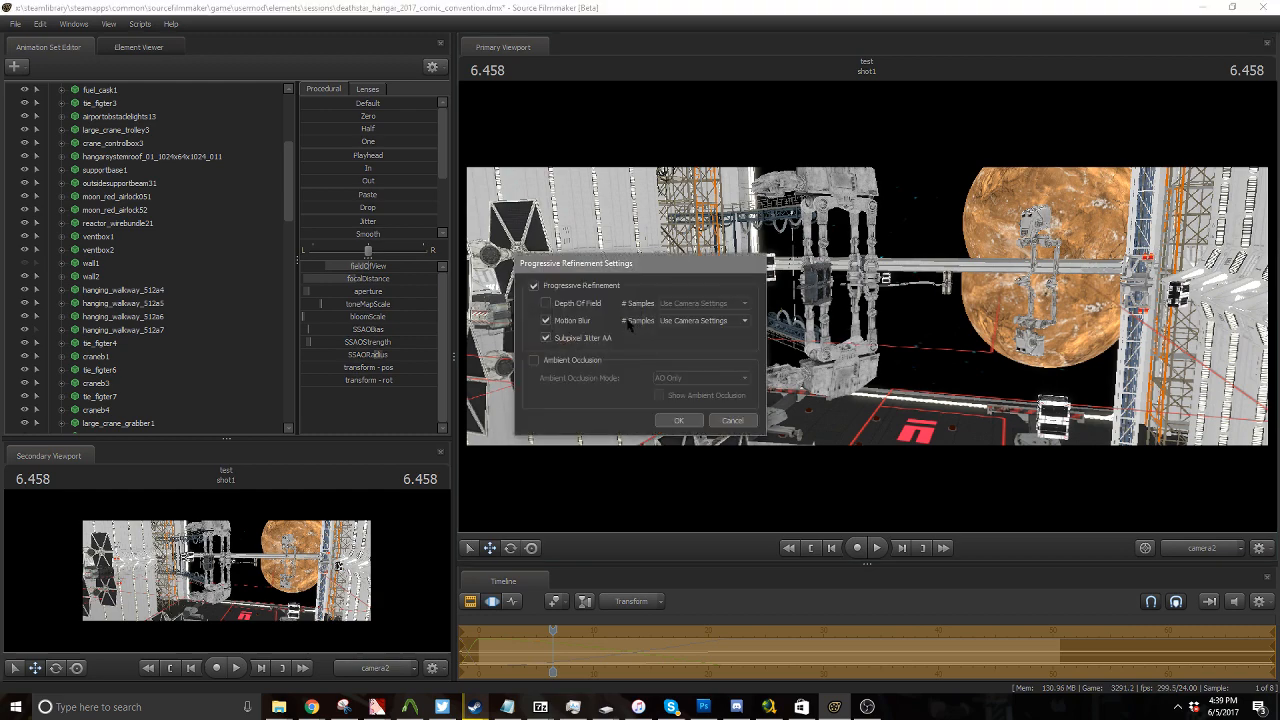
left_click(585, 361)
left_click(678, 420)
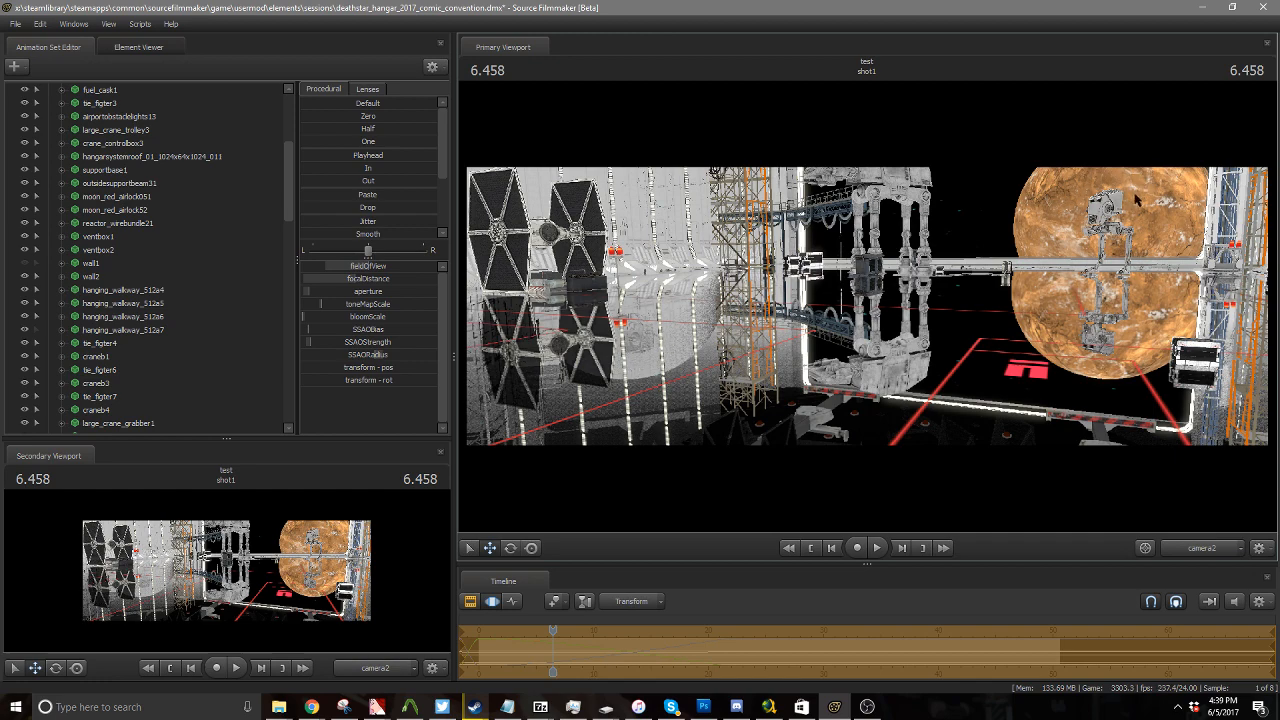
left_click_drag(872, 328, 981, 277)
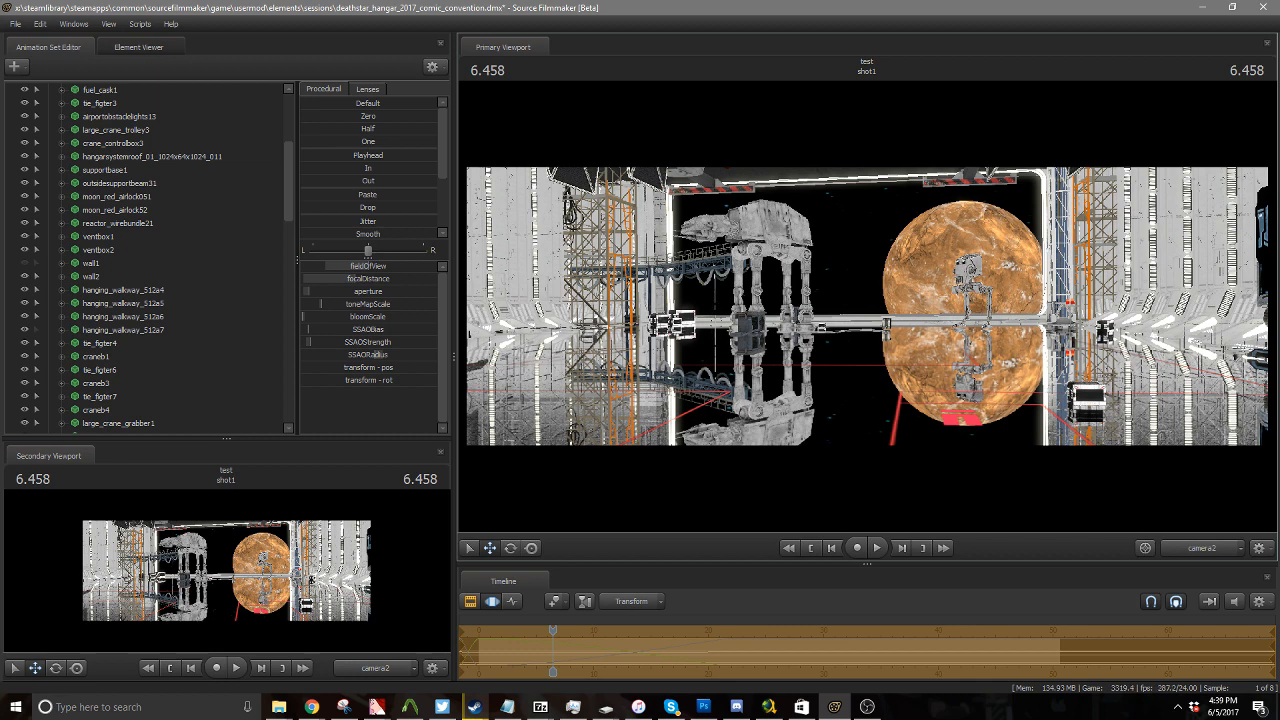
Turn on Show Ambient Occlusion in the render settings and reposition camera2 to inspect the occlusion pass
right_click(865, 350)
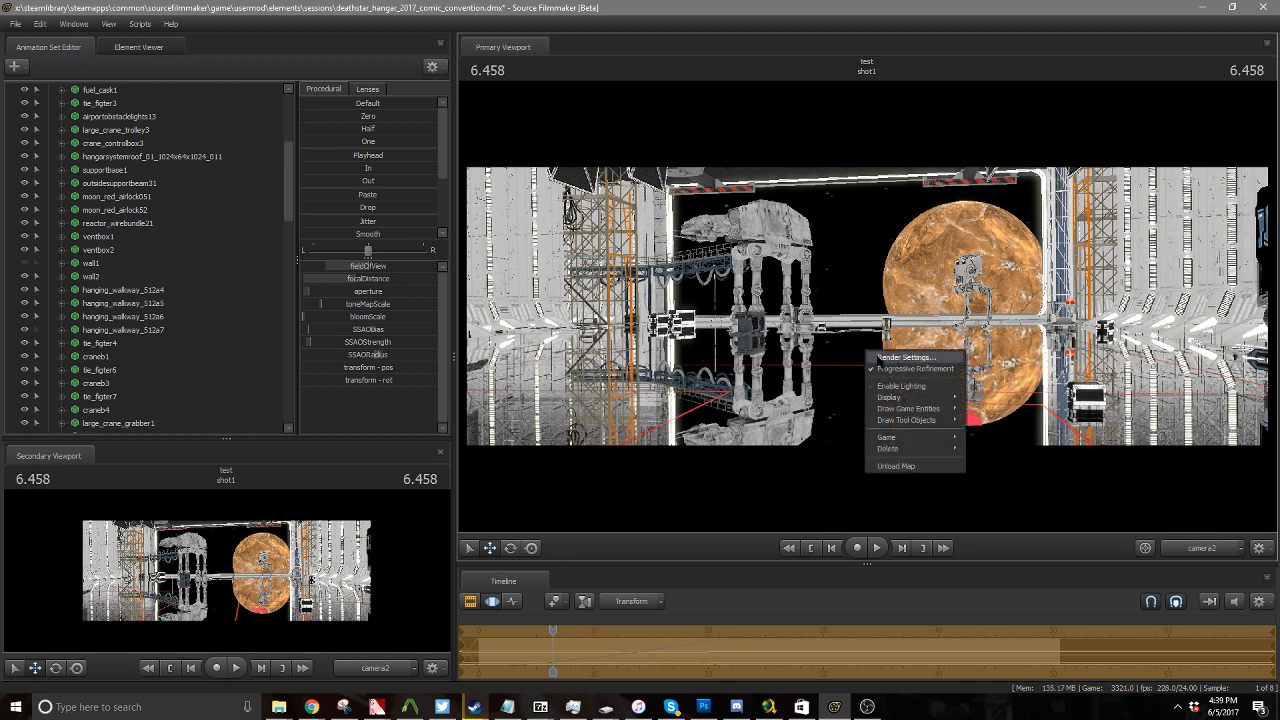
left_click(895, 366)
left_click(659, 395)
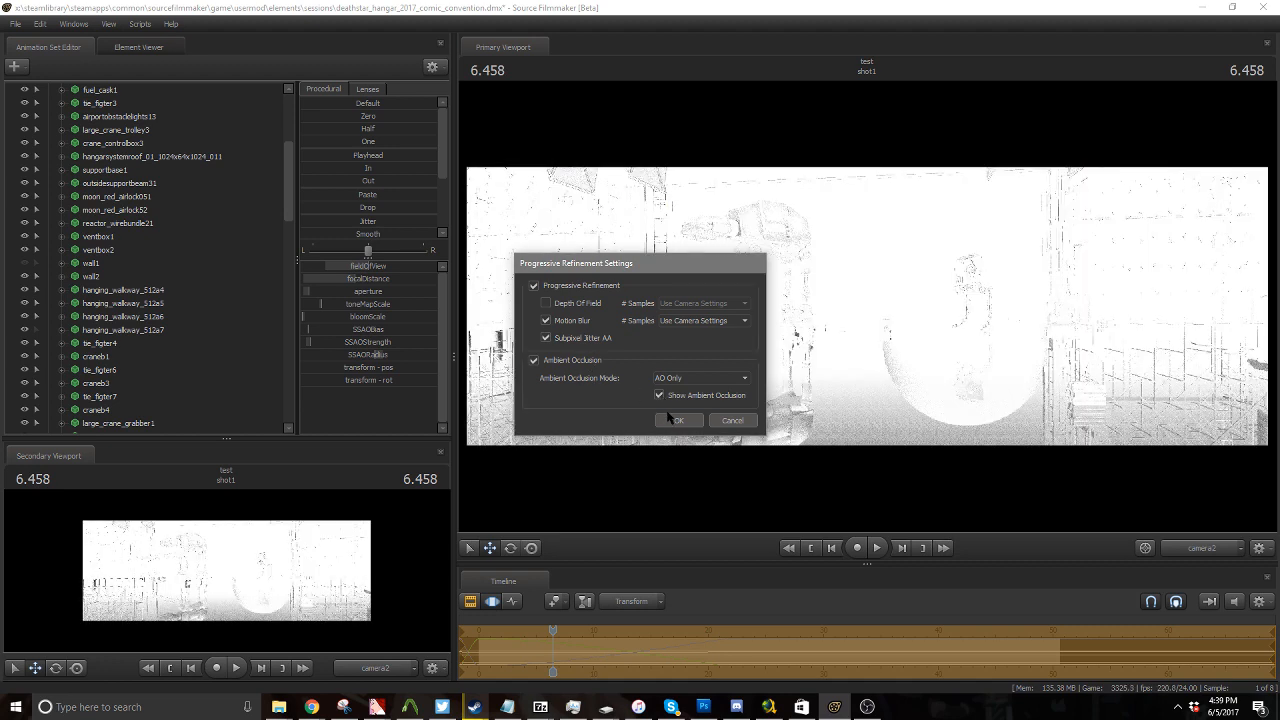
left_click(672, 419)
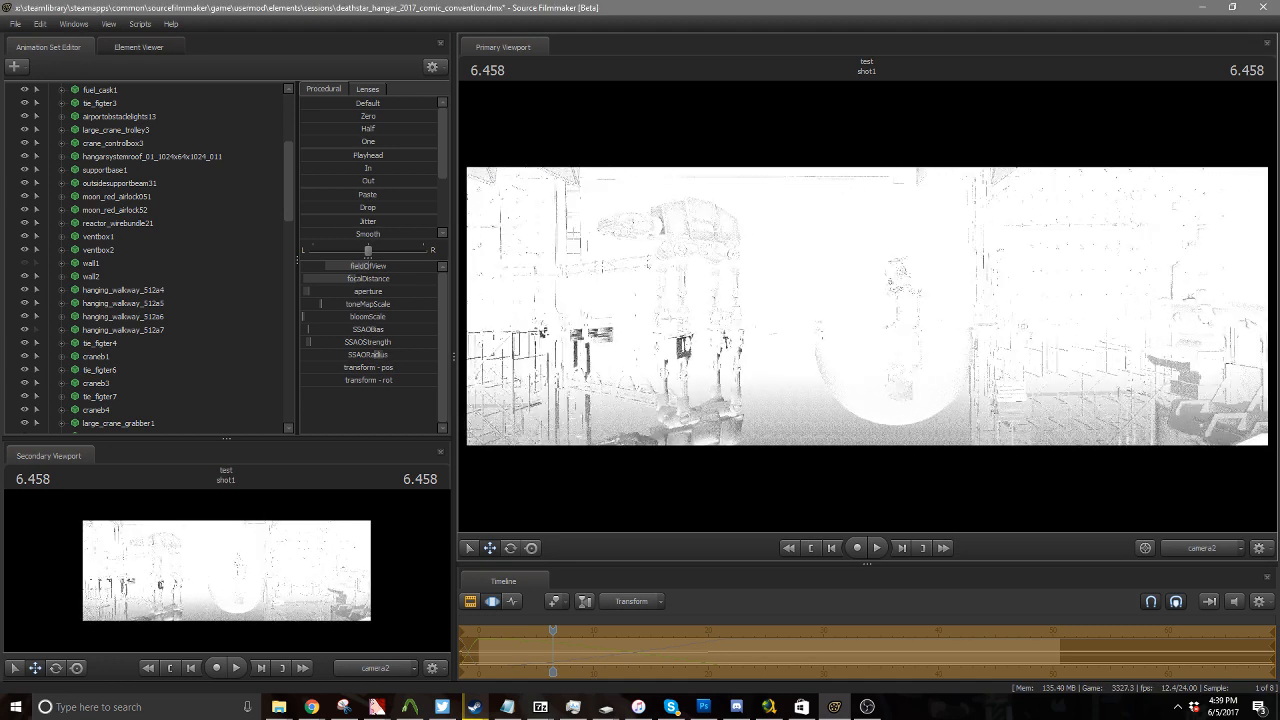
left_click_drag(877, 311, 845, 306)
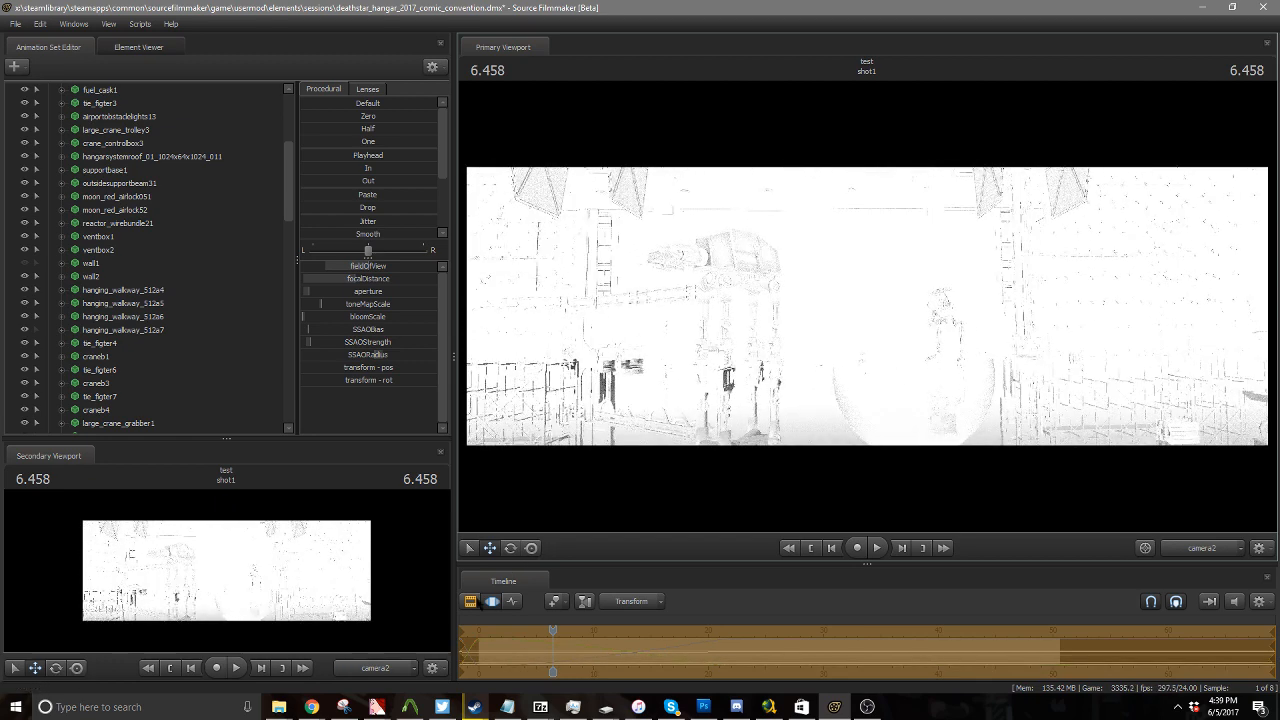
Switch the timeline to the Clip Editor and disable ambient occlusion in the render settings
key("Tab")
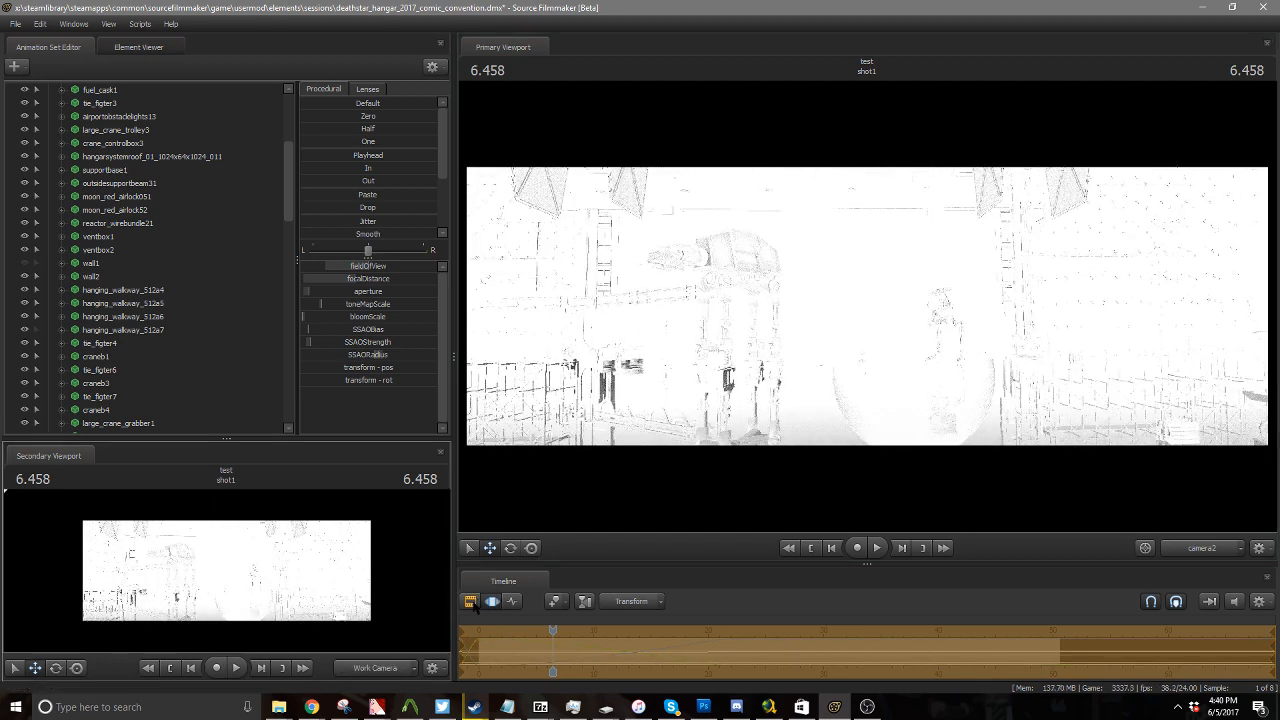
left_click(492, 601)
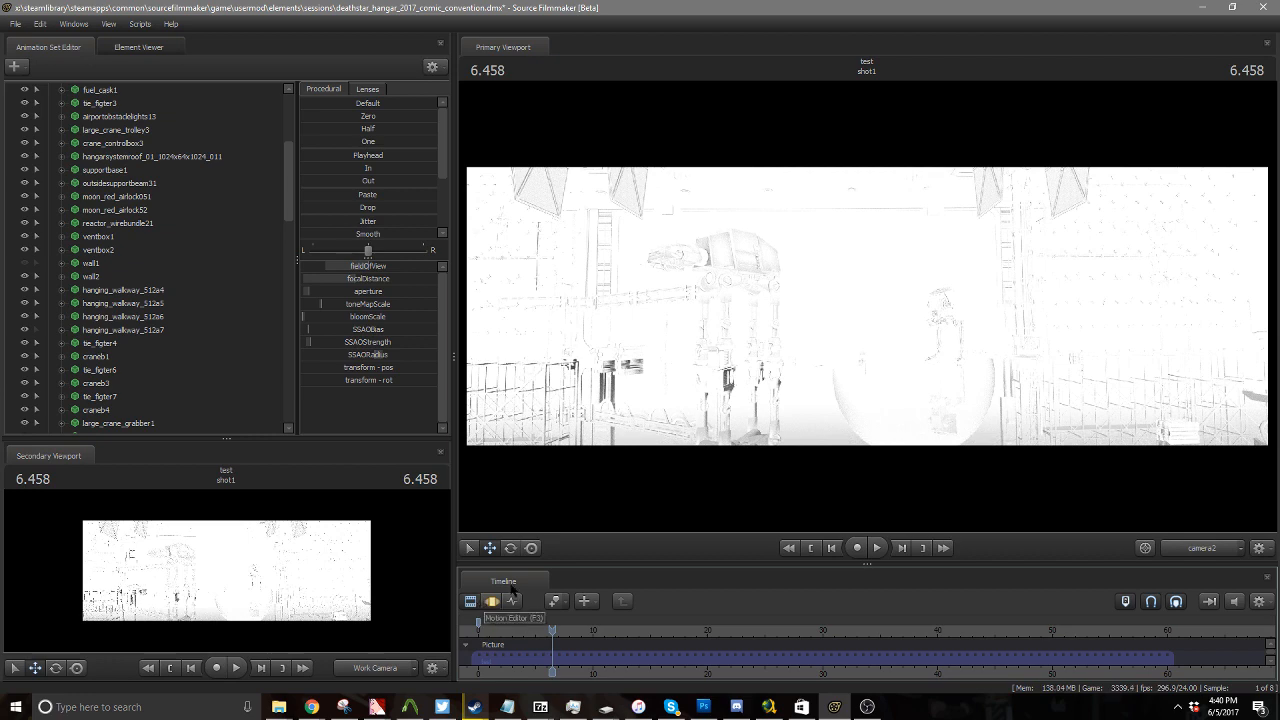
right_click(749, 318)
left_click(771, 327)
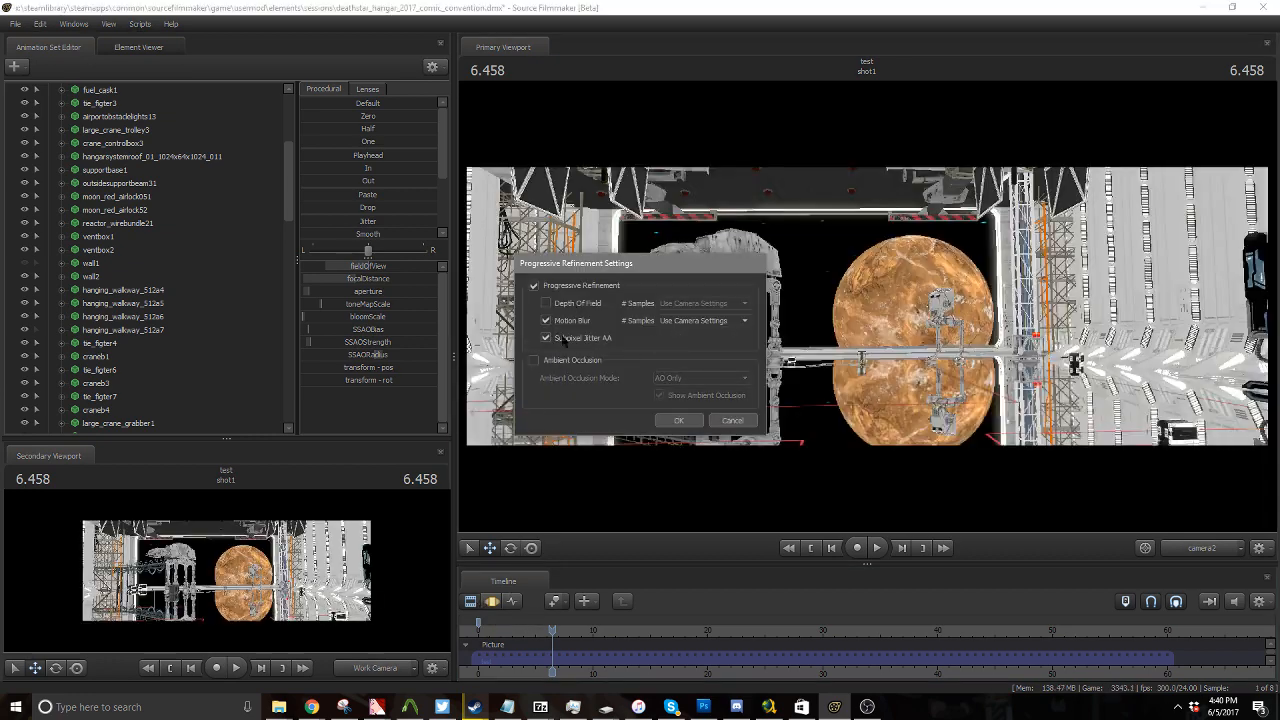
left_click(676, 420)
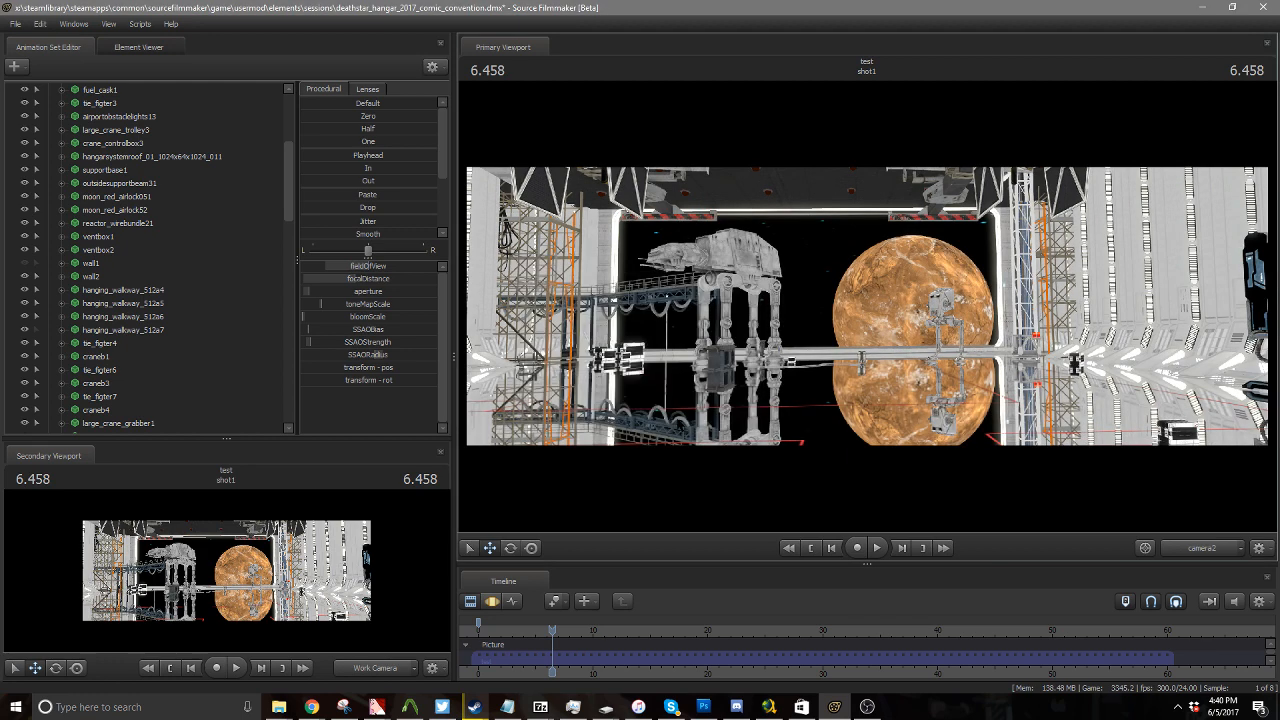
right_click(677, 420)
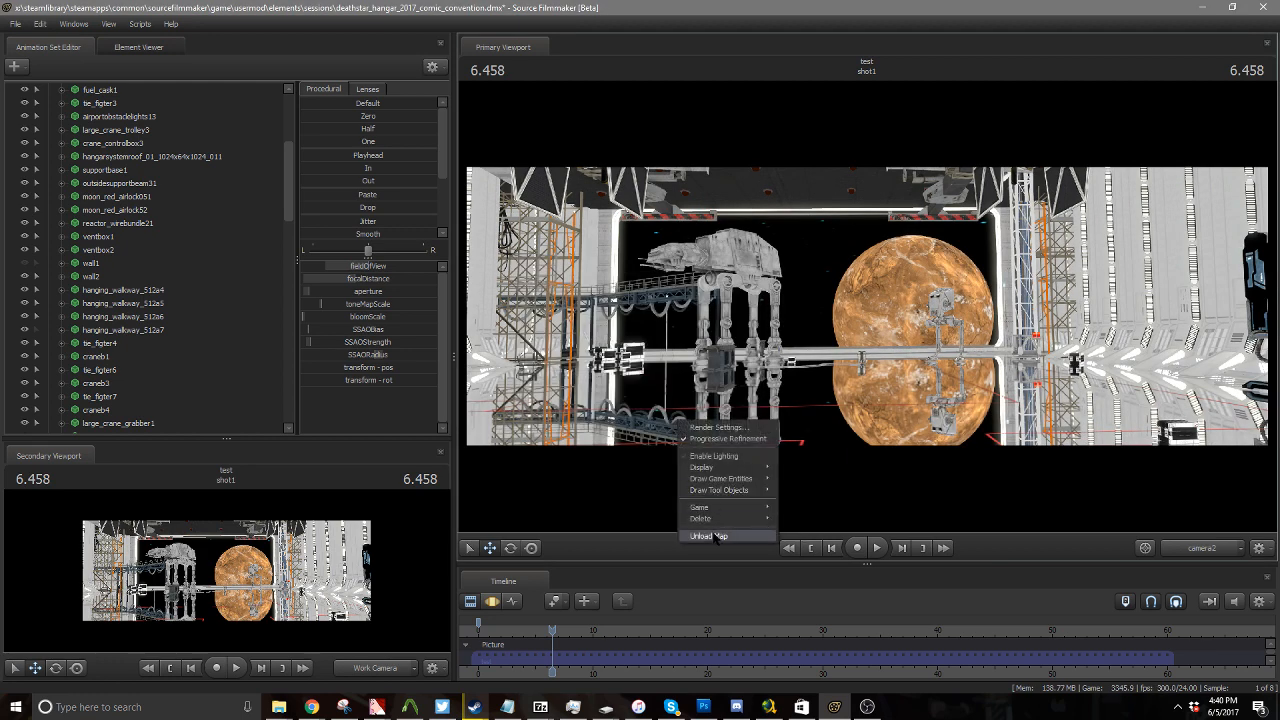
left_click(897, 367)
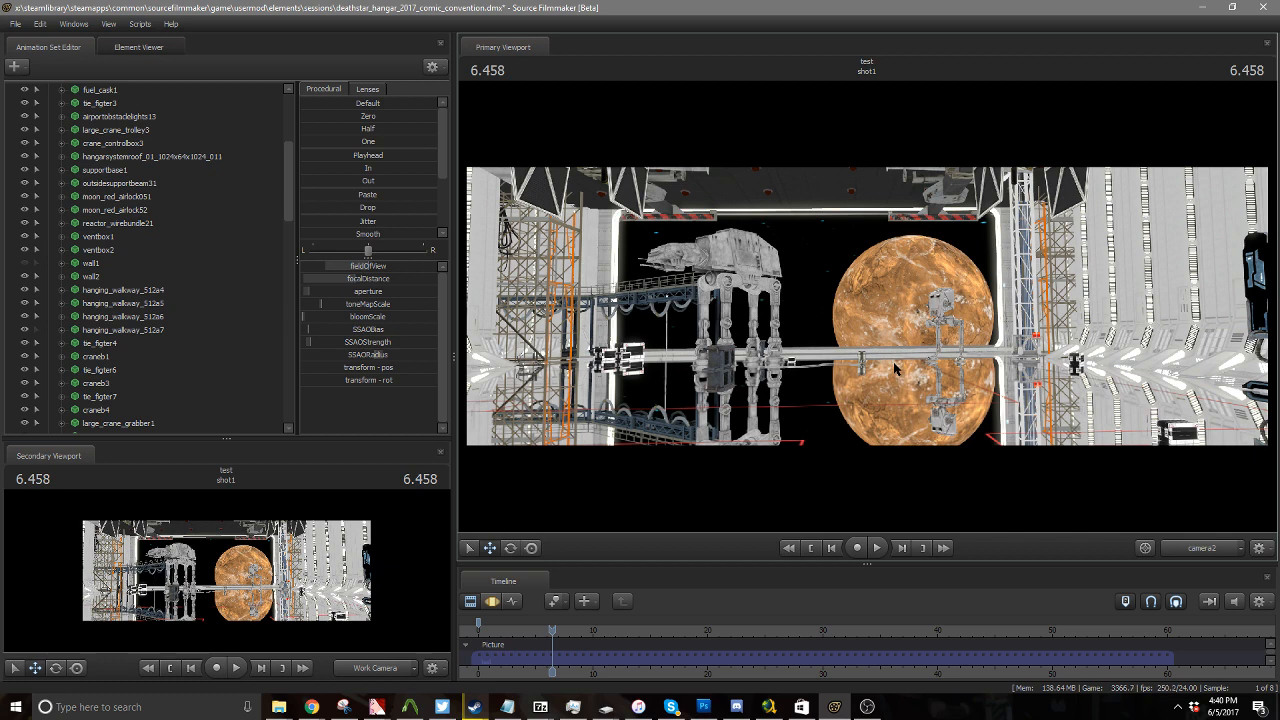
left_click(1191, 398)
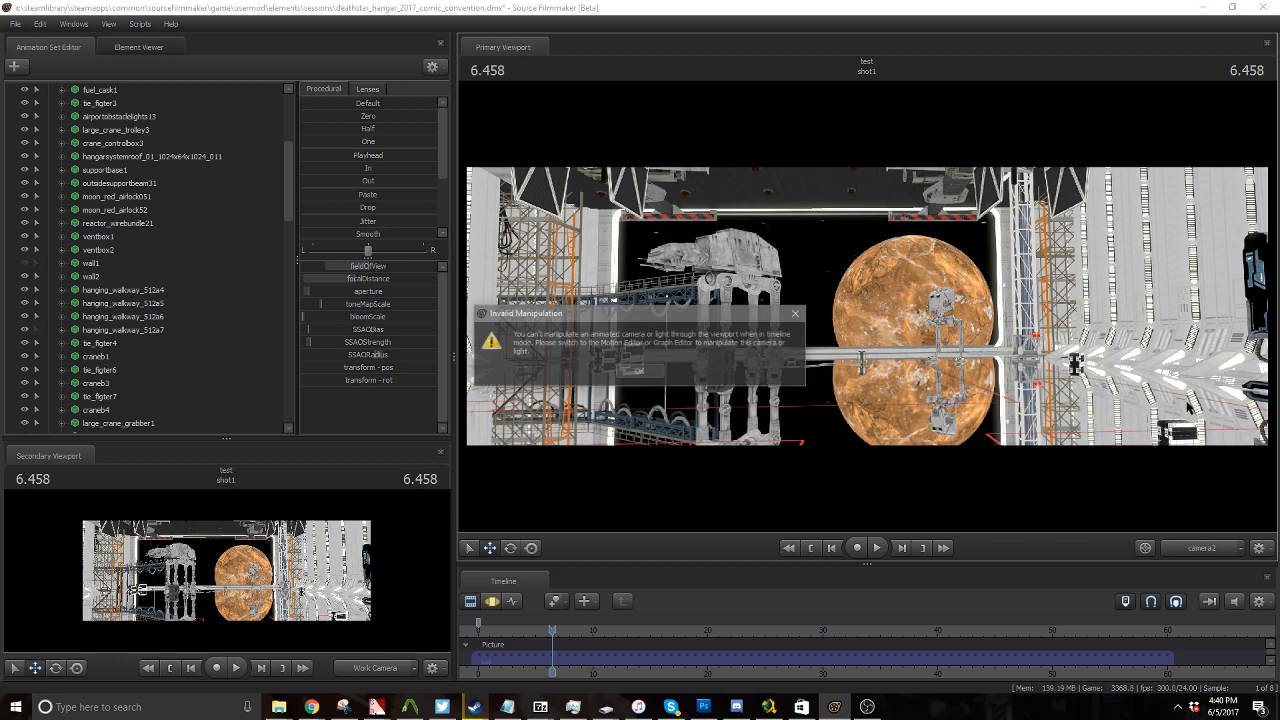
left_click(640, 371)
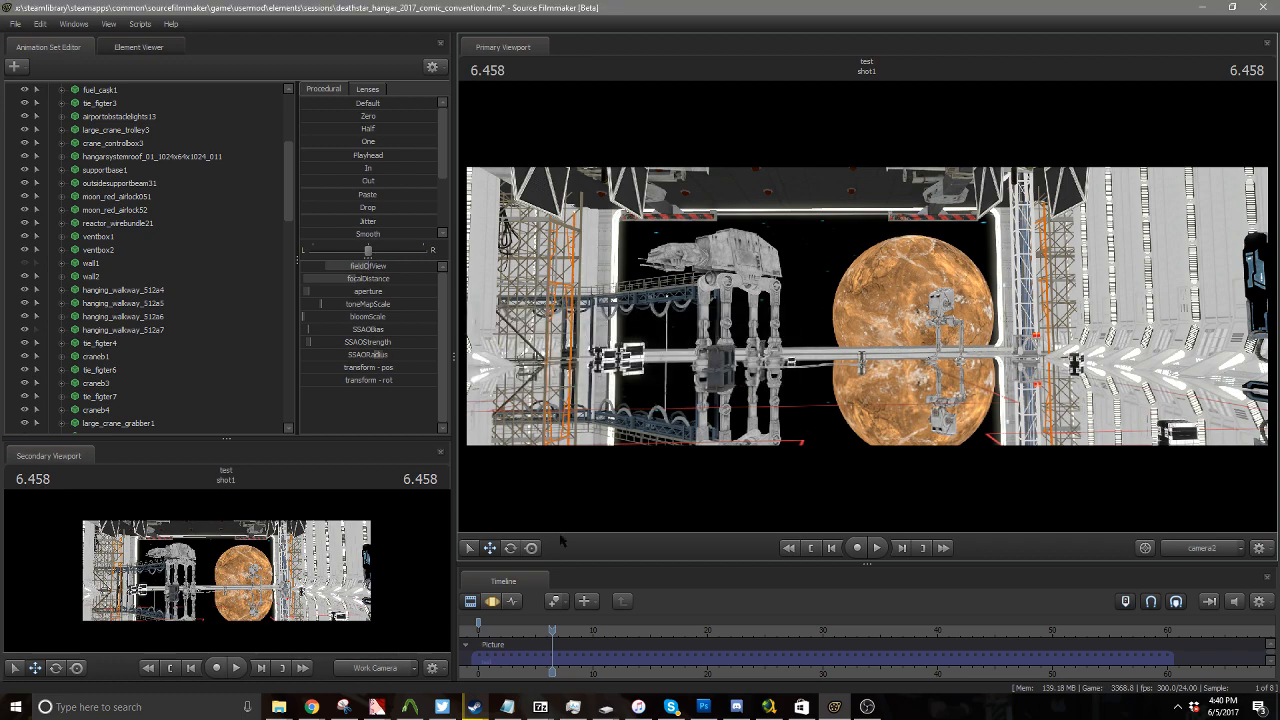
Switch the timeline to the Motion Editor and tilt camera2 down toward the mirrored AT-AT and ceiling
left_click(492, 601)
left_click_drag(866, 306, 868, 418)
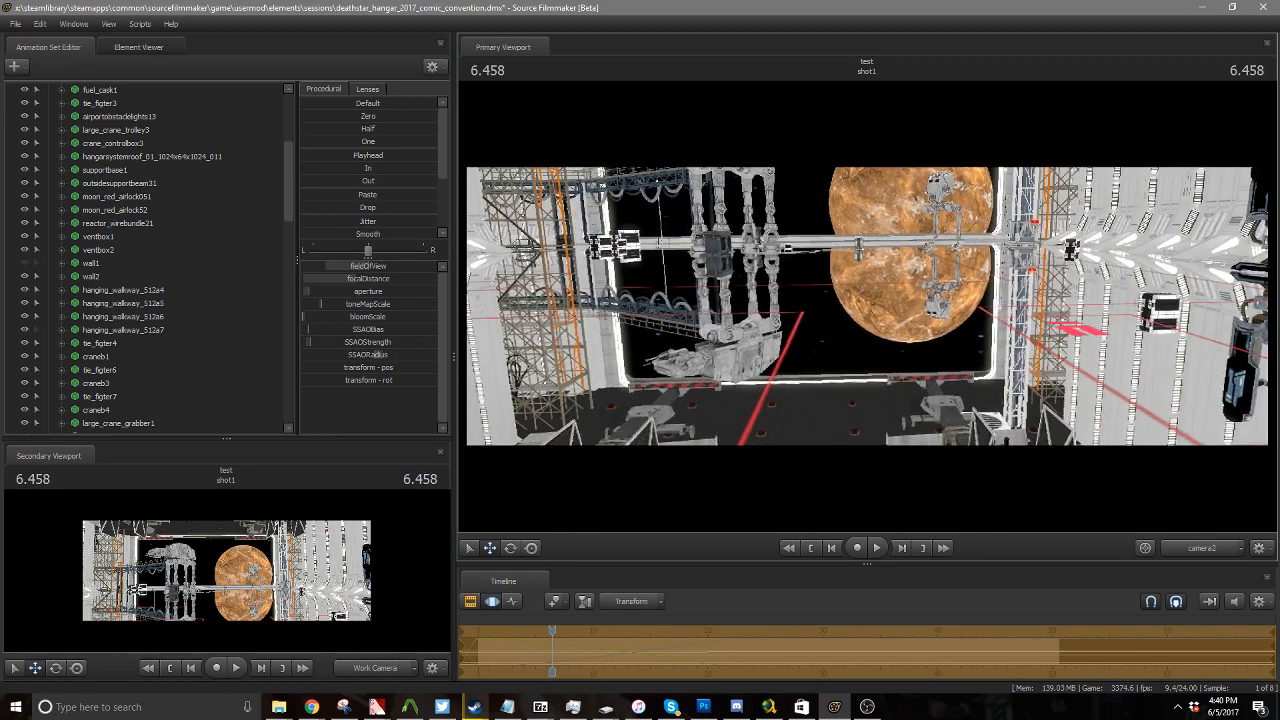
Enter the in-game view, look around the hangar models from below, and return to the editor
key("XF86AudioLowerVolume")
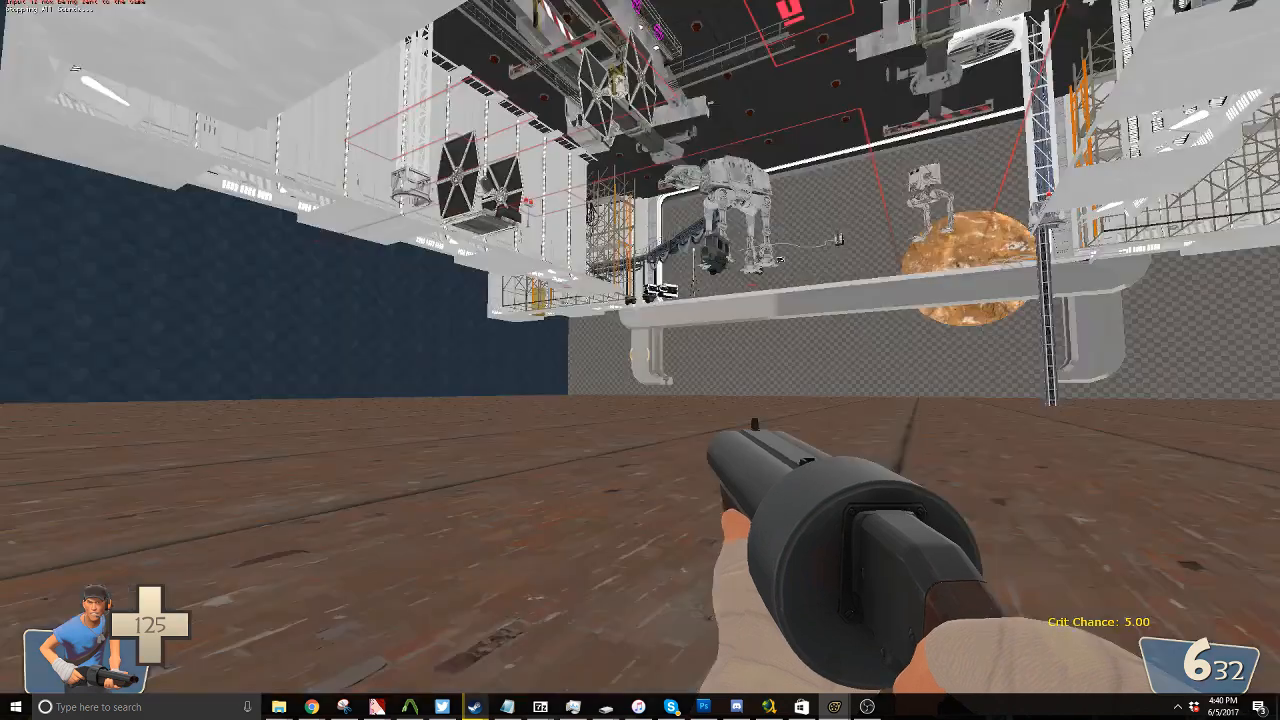
key("w")
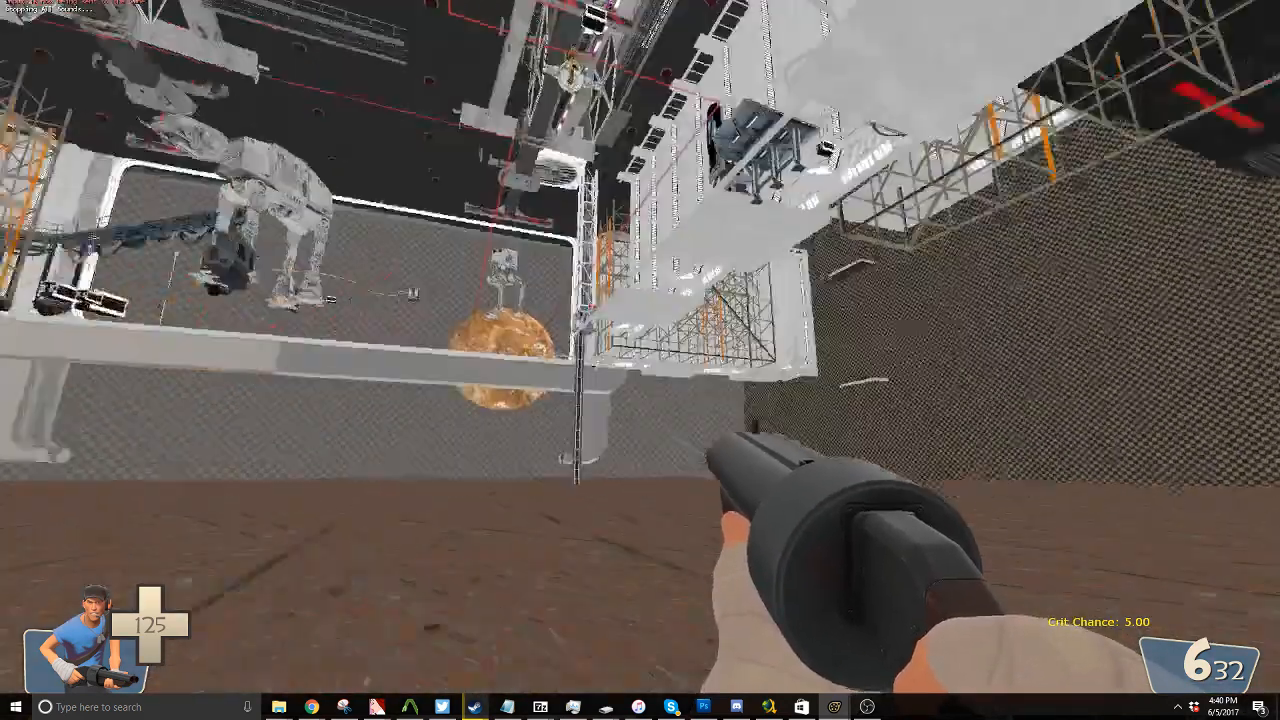
key("F11")
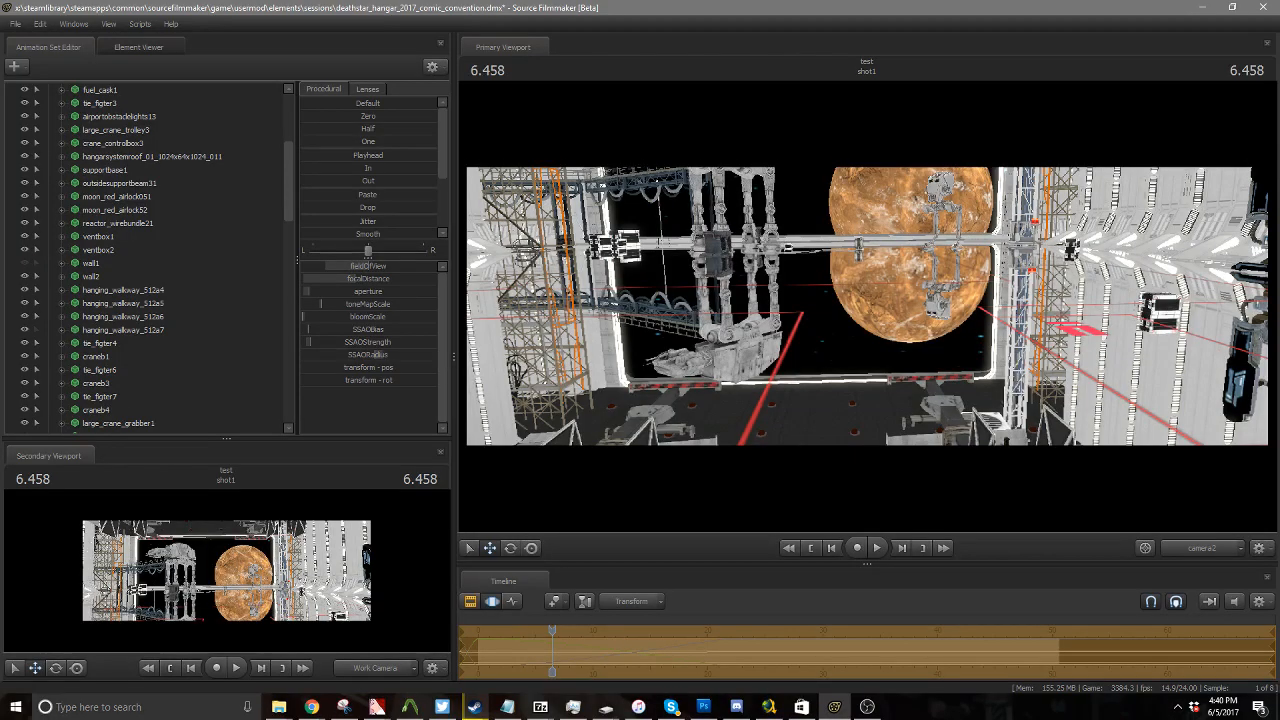
Turn camera2 across the duplicated hangar to examine the TIE fighters, walkers, planet and wall platform
left_click_drag(866, 306, 590, 343)
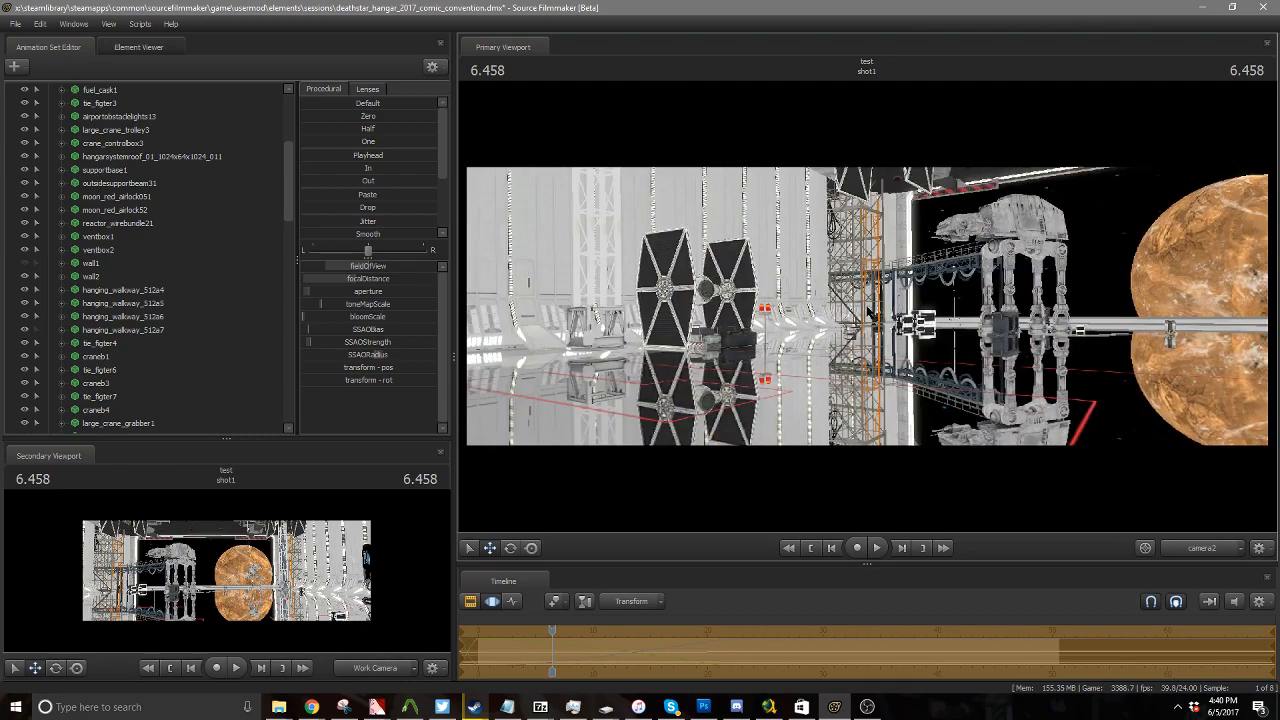
left_click_drag(870, 314, 1210, 314)
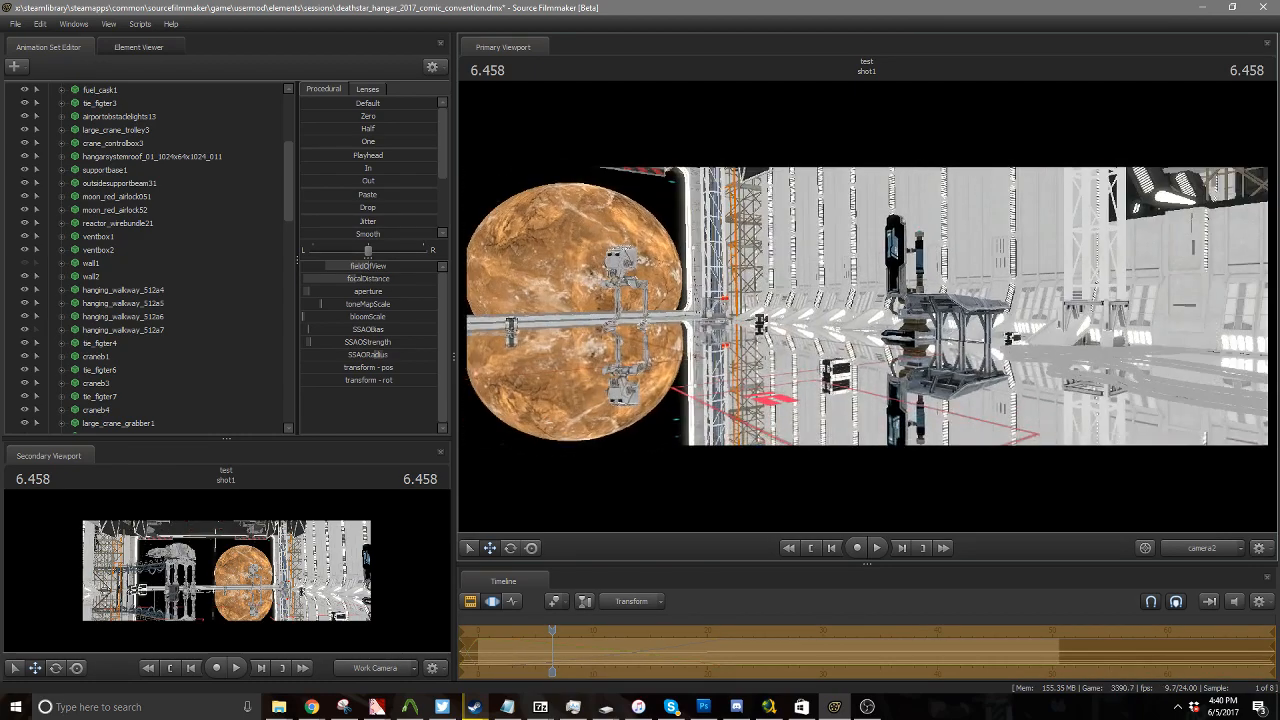
left_click_drag(867, 306, 514, 264)
right_click(867, 306)
left_click(866, 310)
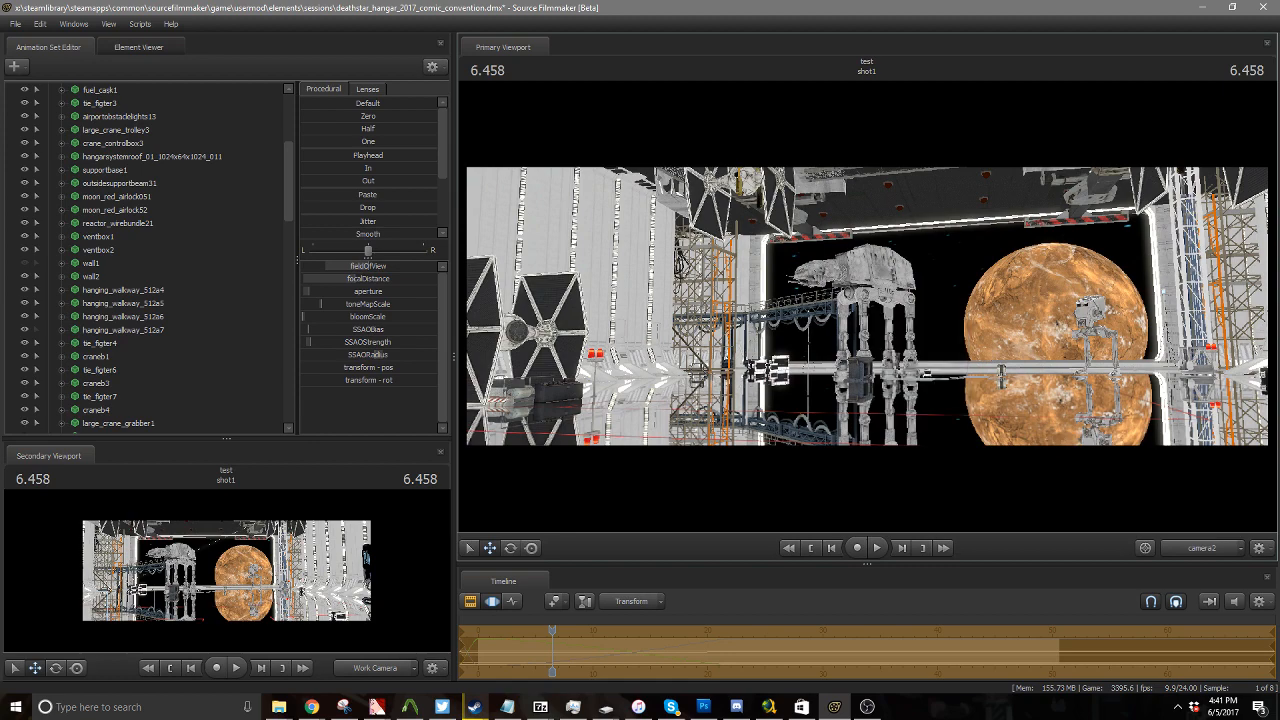
left_click_drag(867, 308, 778, 314)
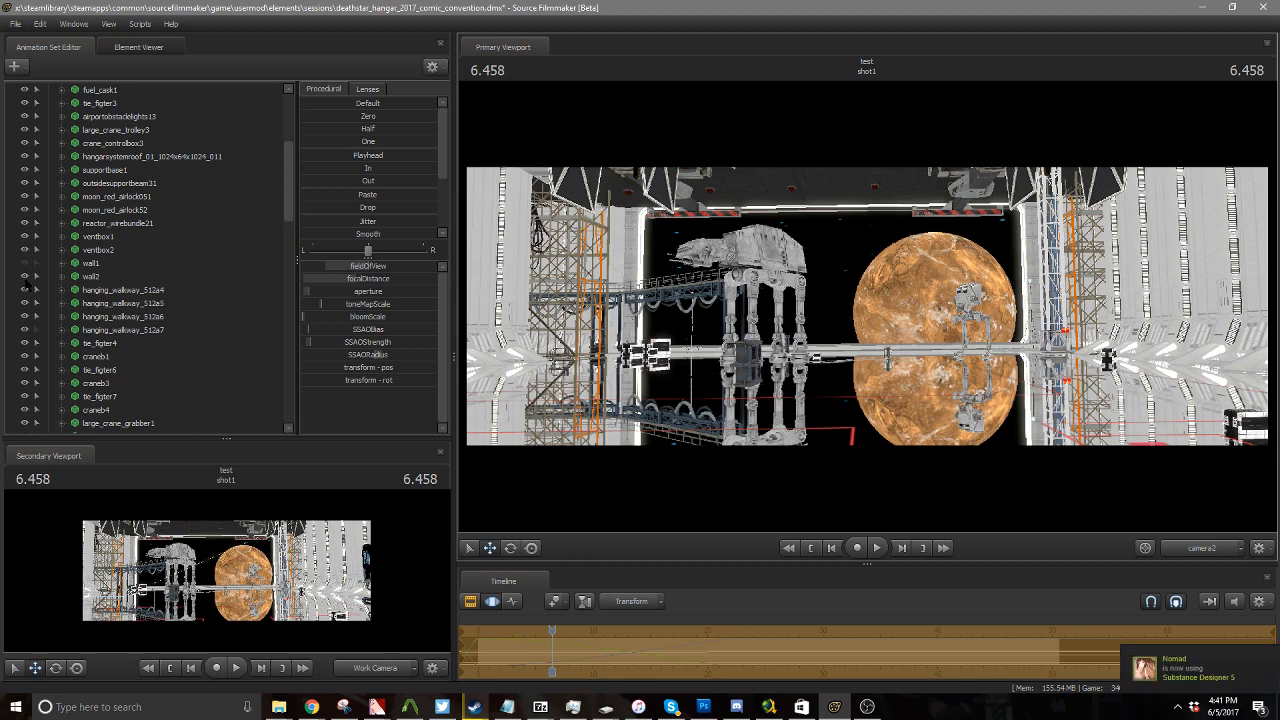
Show wall1 while tilting camera2 down at the floor reflections, and hide it again to compare
left_click(24, 263)
key("ctrl+z")
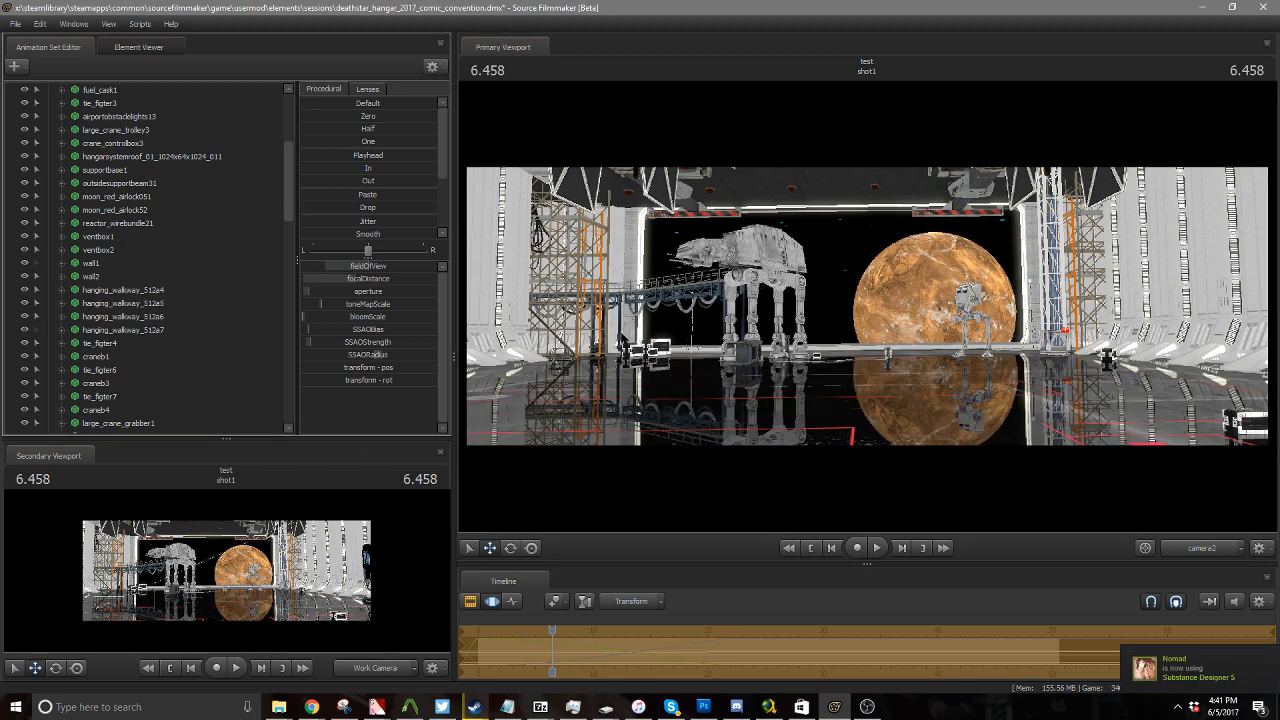
left_click_drag(867, 306, 628, 278)
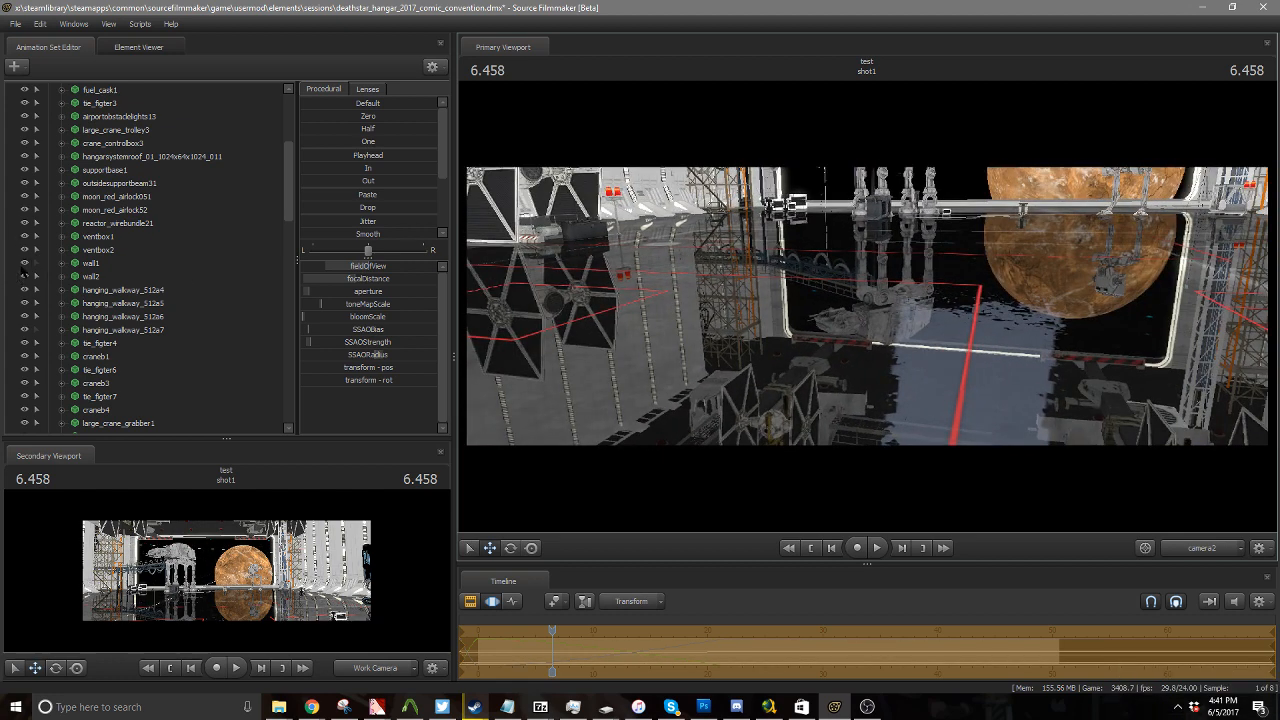
left_click(24, 263)
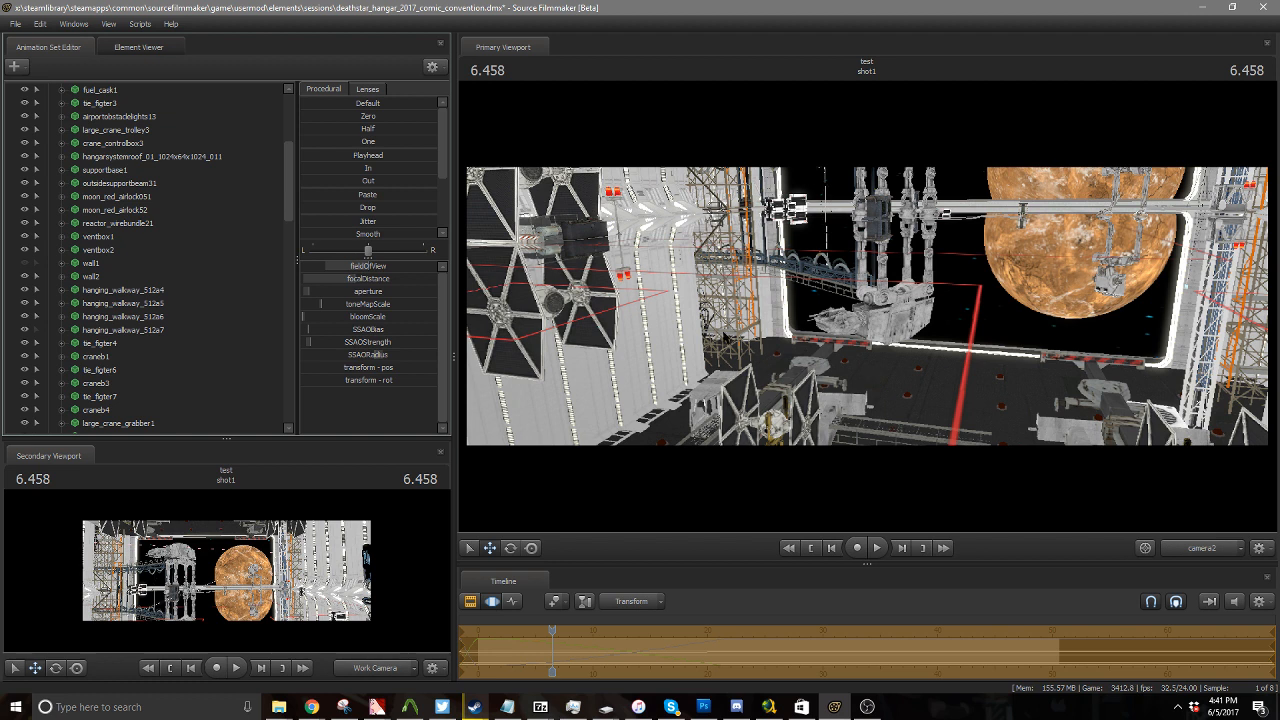
Show wall1 and enable viewport lighting while framing the walkers and their floor reflections with camera2
left_click(25, 264)
left_click(24, 262)
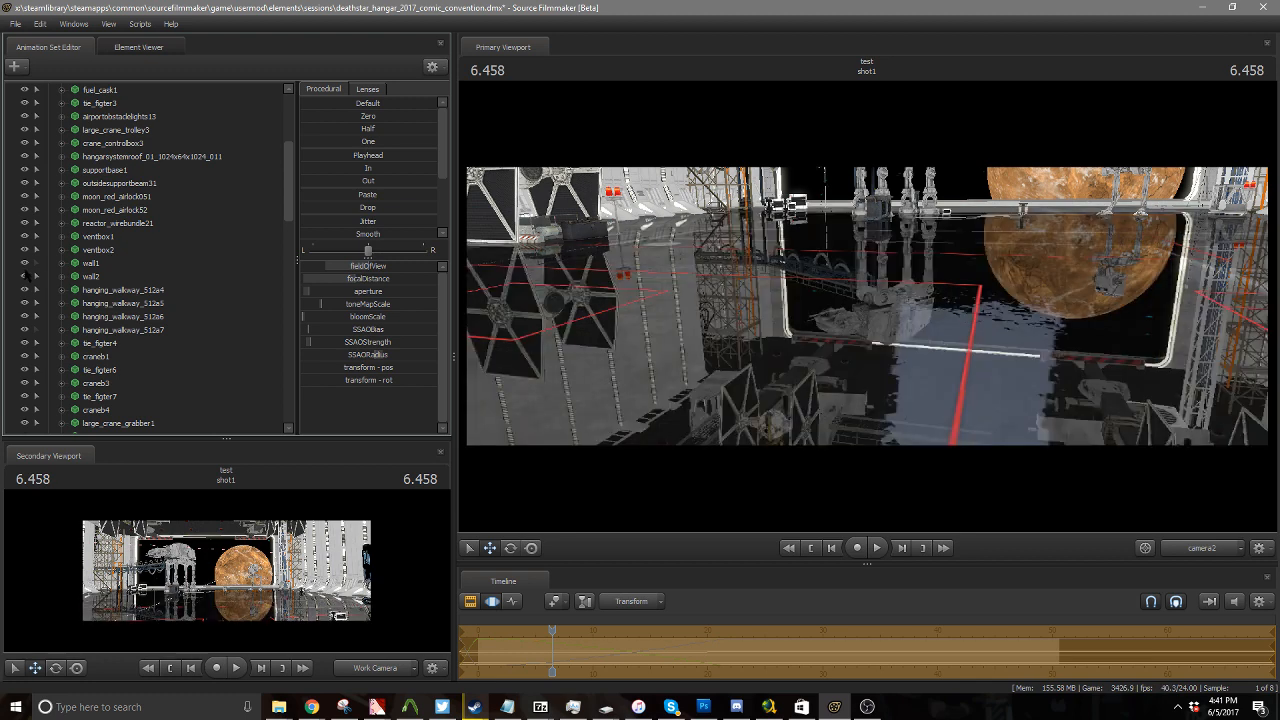
left_click_drag(679, 280, 500, 254)
mouse_move(867, 306)
left_mouse_down()
mouse_move(1135, 295)
mouse_move(906, 281)
mouse_move(906, 245)
mouse_move(910, 275)
mouse_move(862, 304)
mouse_move(835, 294)
mouse_move(870, 308)
mouse_move(855, 386)
mouse_move(808, 386)
mouse_move(830, 386)
mouse_move(852, 350)
mouse_move(825, 367)
mouse_move(831, 405)
mouse_move(868, 298)
mouse_move(860, 350)
mouse_move(830, 356)
left_mouse_up()
key("w")
key("a")
key("z")
right_click(867, 306)
key("d")
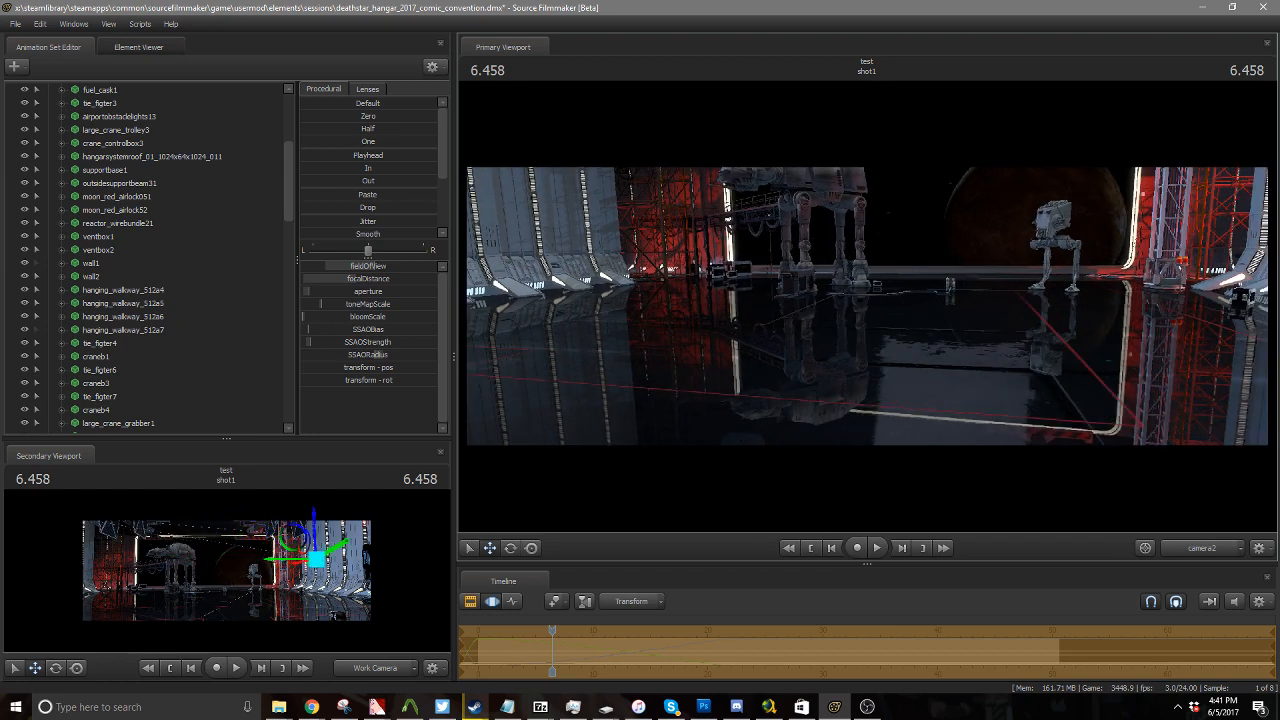
Turn camera2 toward the TIE fighter wall, then hide wall2 and show it again to compare the floor
key("d")
key("a")
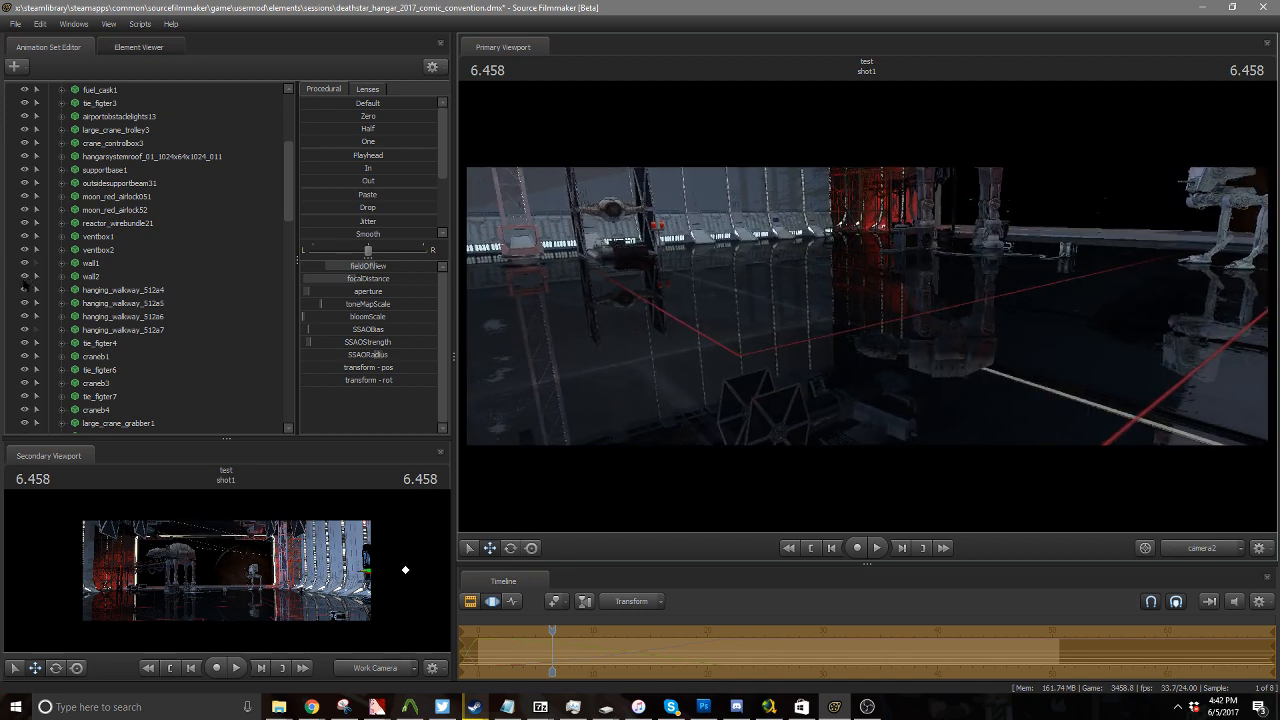
left_click(23, 279)
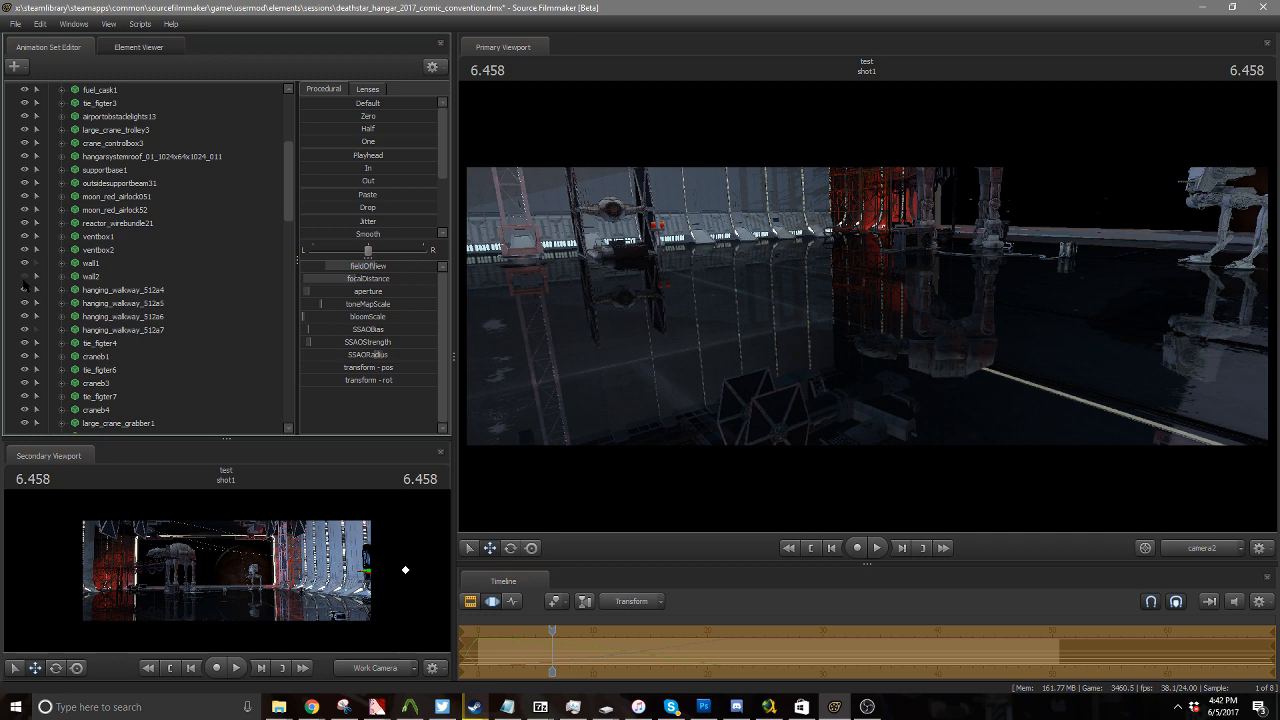
left_click(23, 280)
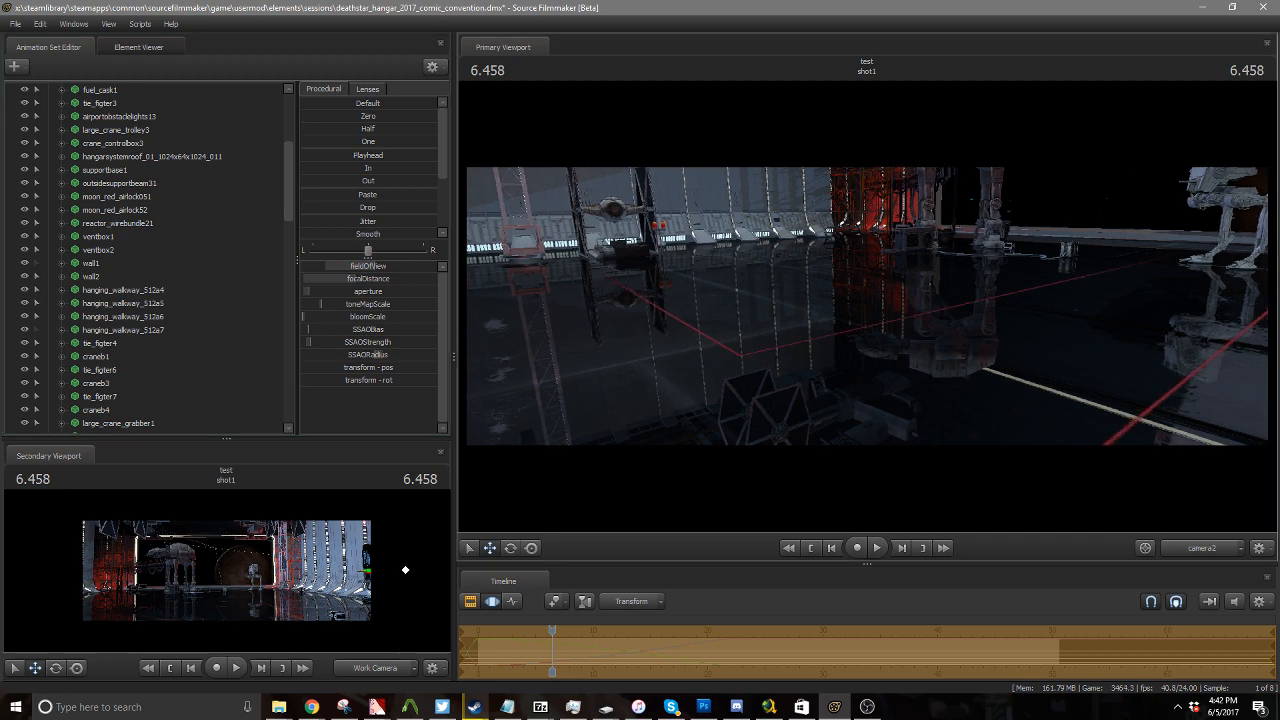
Turn camera2 from the wall and TIE fighters to the hangar opening, framing the AT-AT, AT-ST and planet
left_click_drag(868, 306, 700, 296)
left_click_drag(866, 306, 1022, 214)
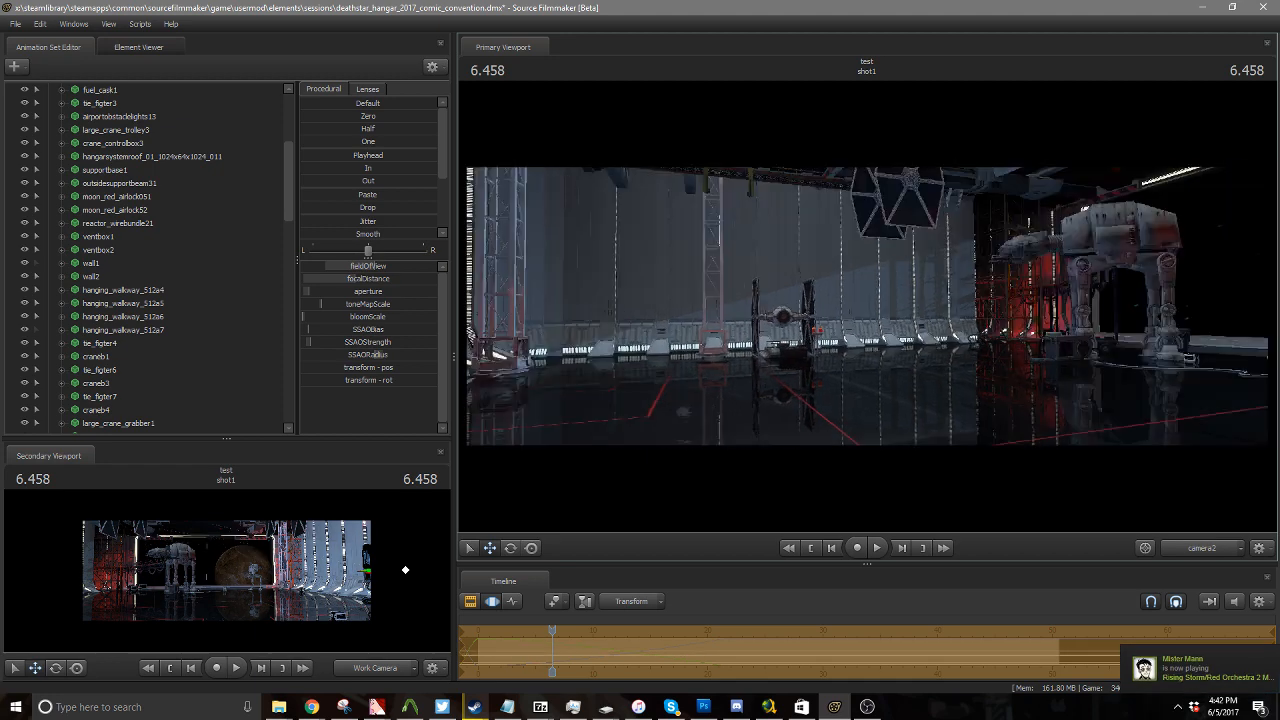
left_click_drag(866, 306, 928, 251)
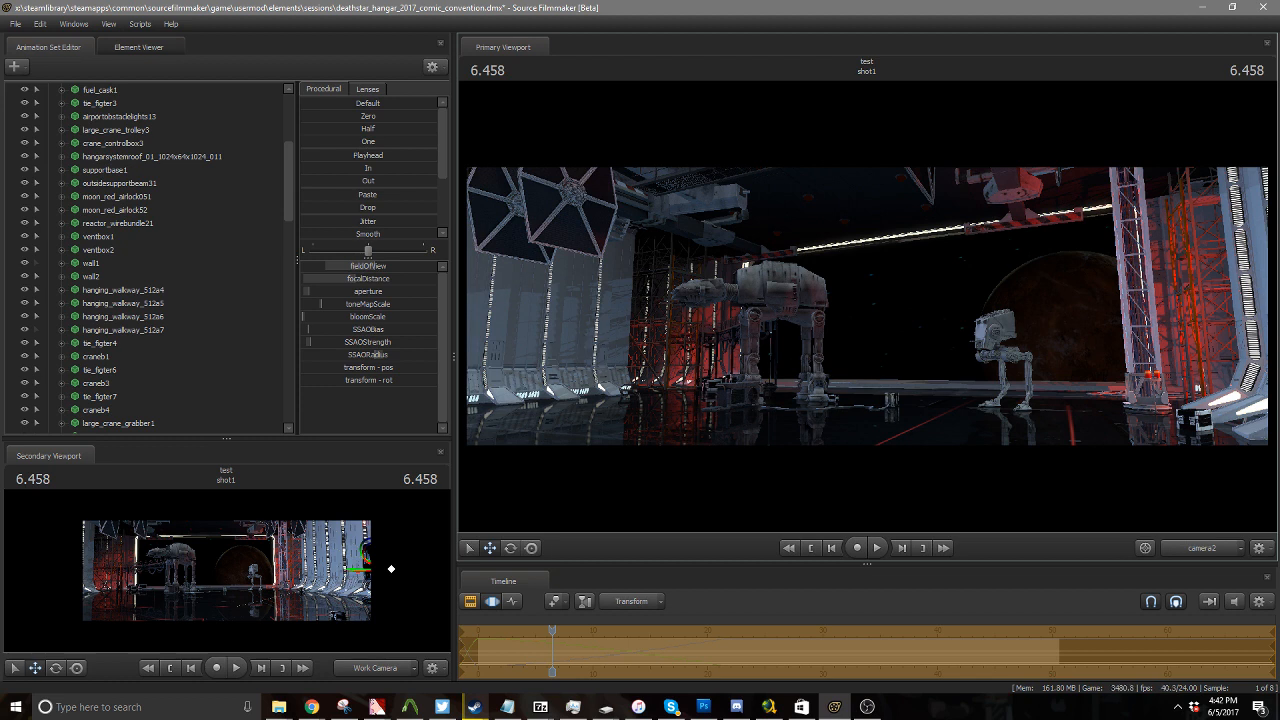
left_click_drag(391, 568, 166, 567)
left_click_drag(866, 306, 860, 245)
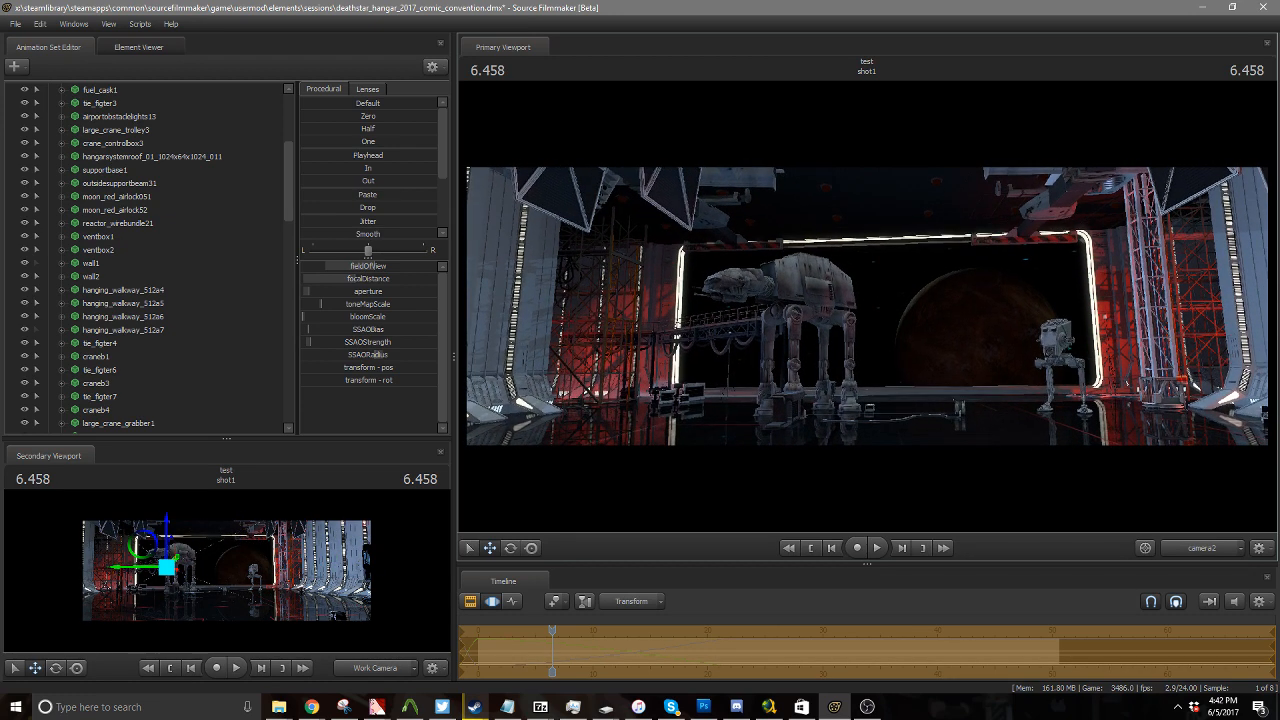
mouse_move(866, 306)
left_mouse_down()
mouse_move(876, 351)
mouse_move(865, 288)
left_mouse_up()
key("s")
key("z")
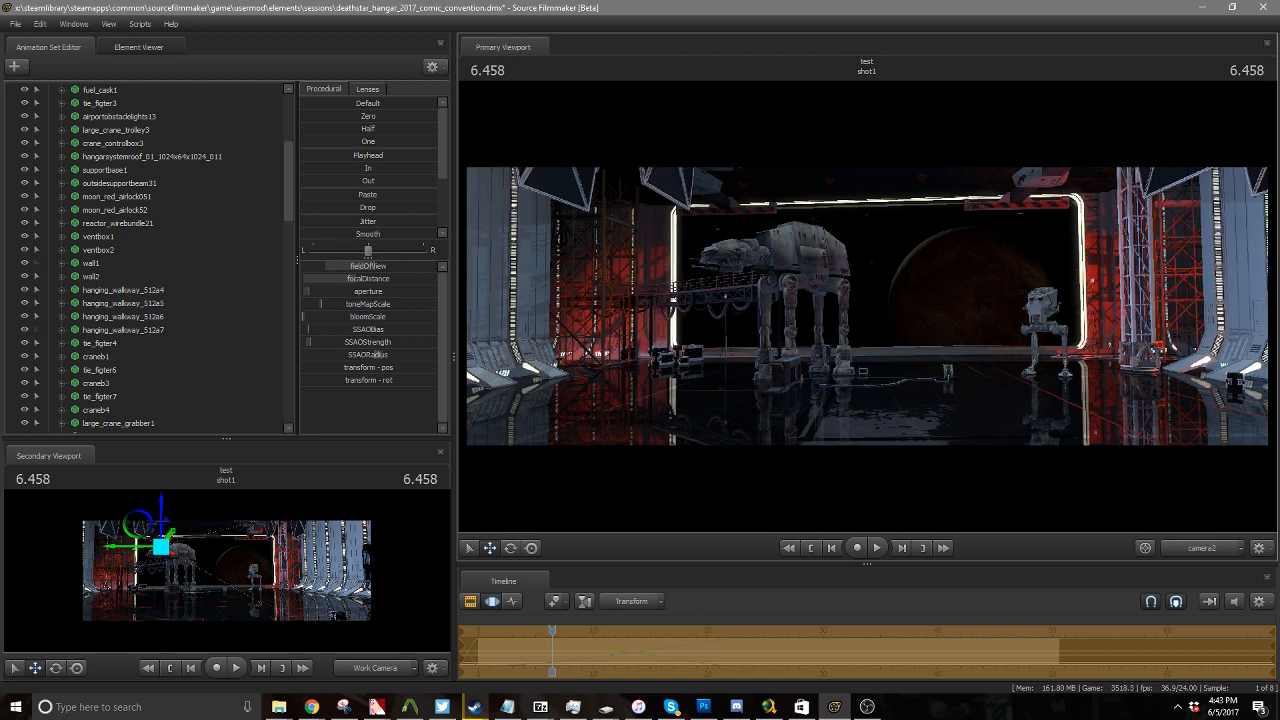
Shift camera2 sideways and forward to view the AT-AT and hangar opening, and turn viewport lighting off
left_click_drag(867, 306, 900, 192)
key("a")
key("a")
key("a")
key("a")
key("x")
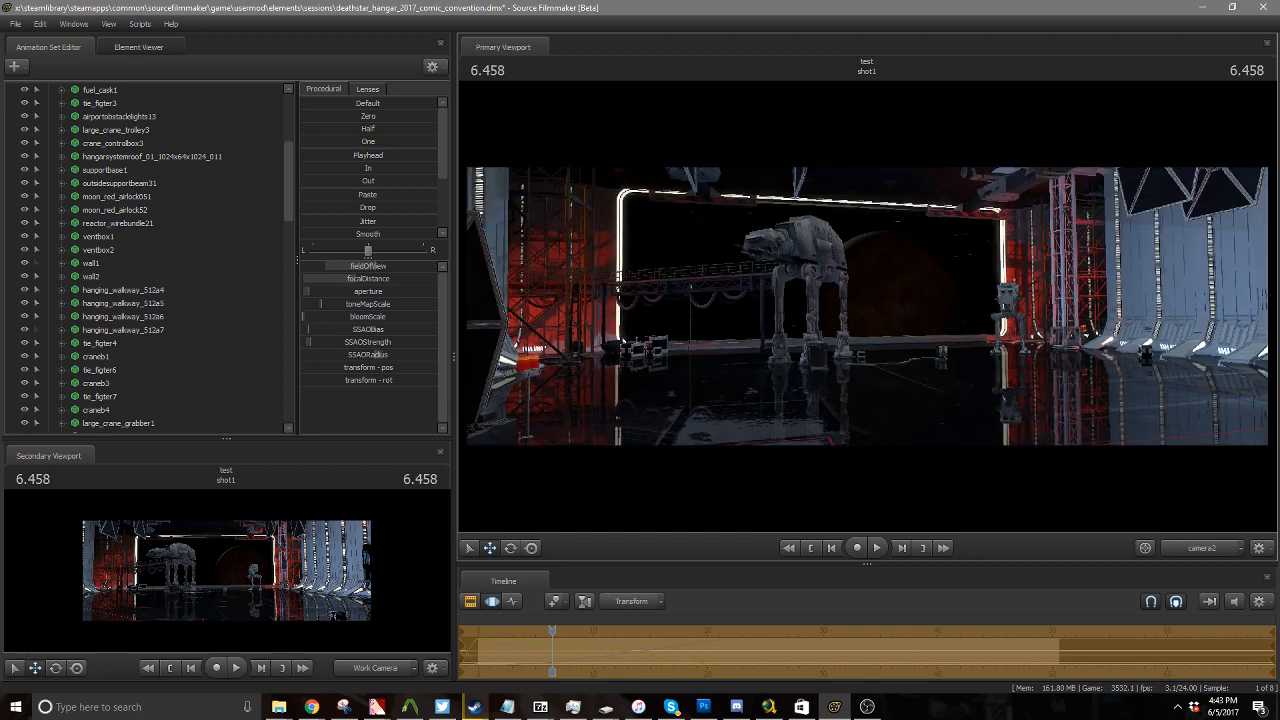
left_click_drag(867, 306, 832, 286)
key("w")
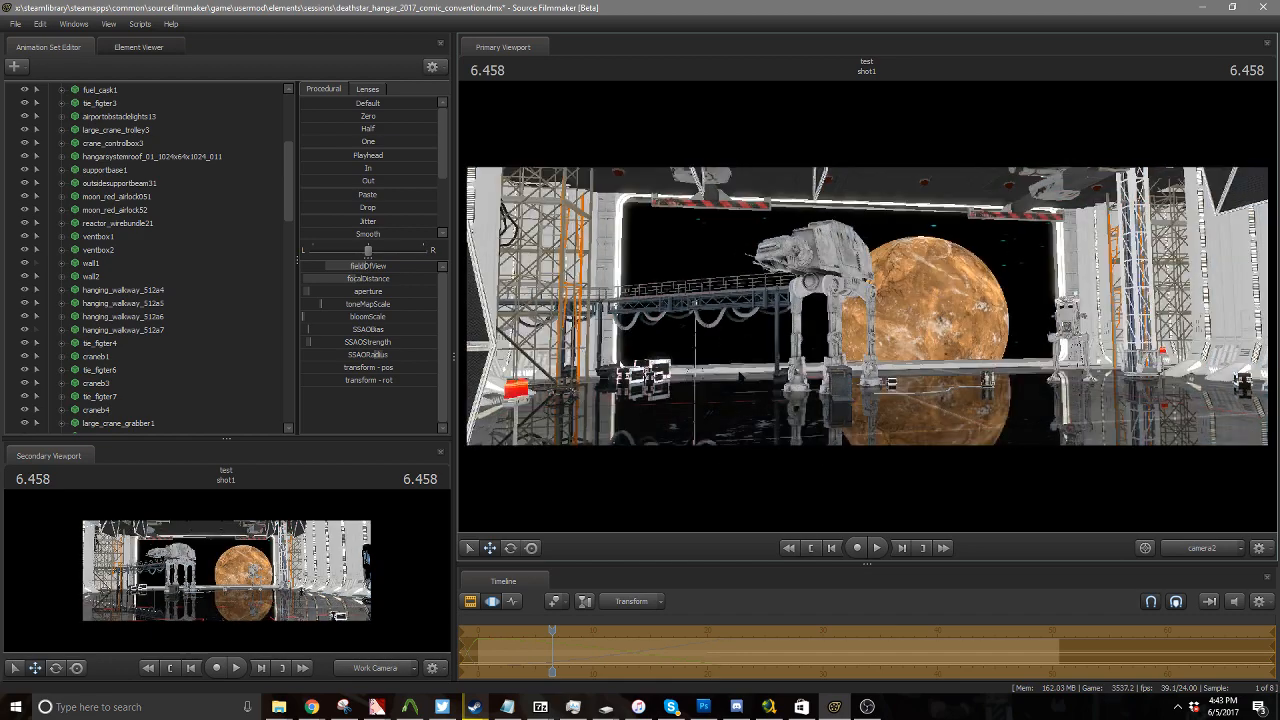
Fly camera2 around to the control room and hanging TIE fighter at the hangar's rear, and enable lighting
left_click_drag(867, 306, 560, 350)
key("w")
left_click_drag(867, 306, 905, 256)
key("s")
key("w")
key("s")
right_click(867, 306)
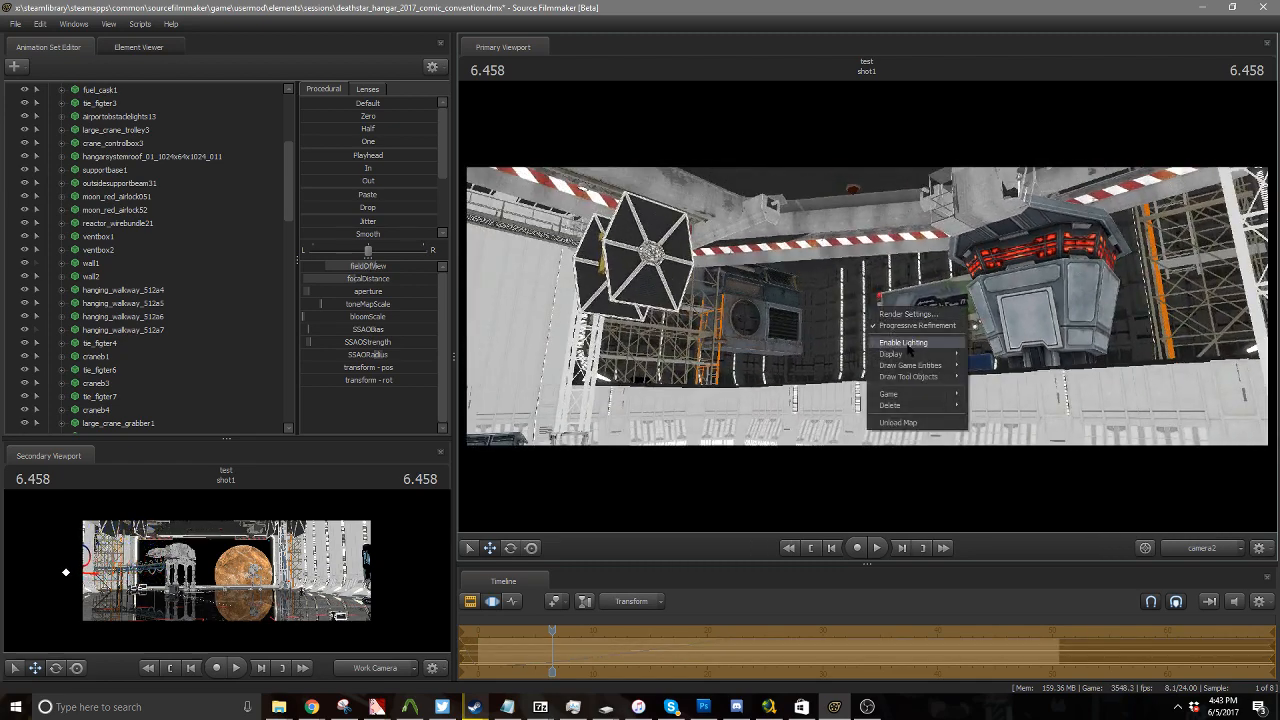
Examine the lit control room, rear platform and wall lights by moving camera2 around them
left_click_drag(867, 306, 690, 284)
key("s")
key("s")
left_click_drag(867, 306, 785, 304)
key("w")
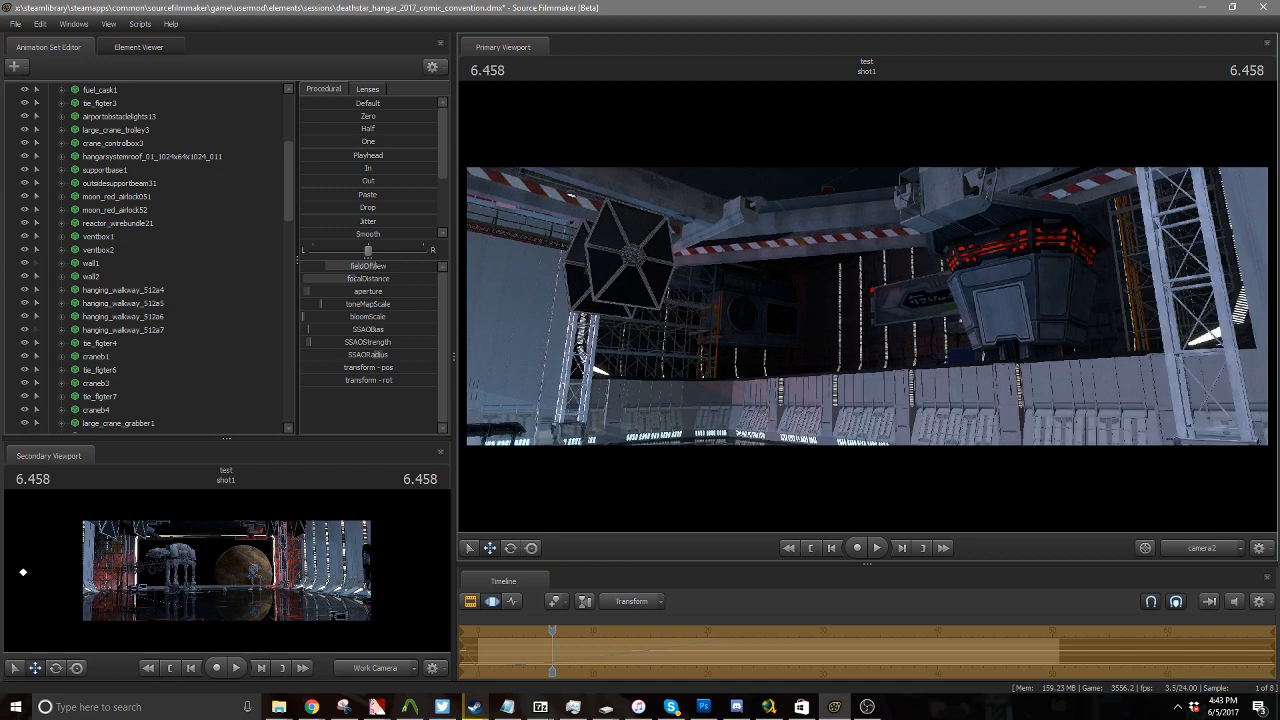
left_click_drag(867, 306, 975, 372)
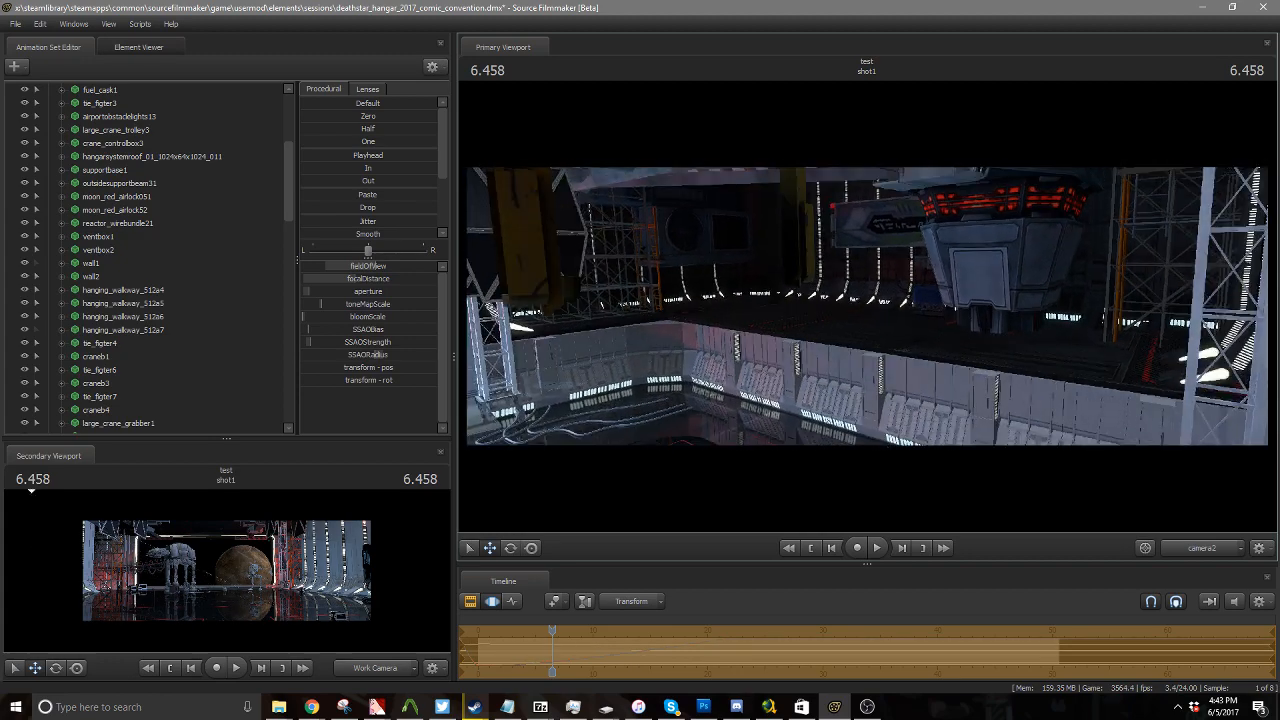
mouse_move(866, 306)
left_mouse_down()
mouse_move(1040, 280)
mouse_move(790, 230)
mouse_move(869, 308)
left_mouse_up()
Disable viewport lighting and move camera2 to view the hangar from its opening, past the AT-AT toward the control room
right_click(869, 308)
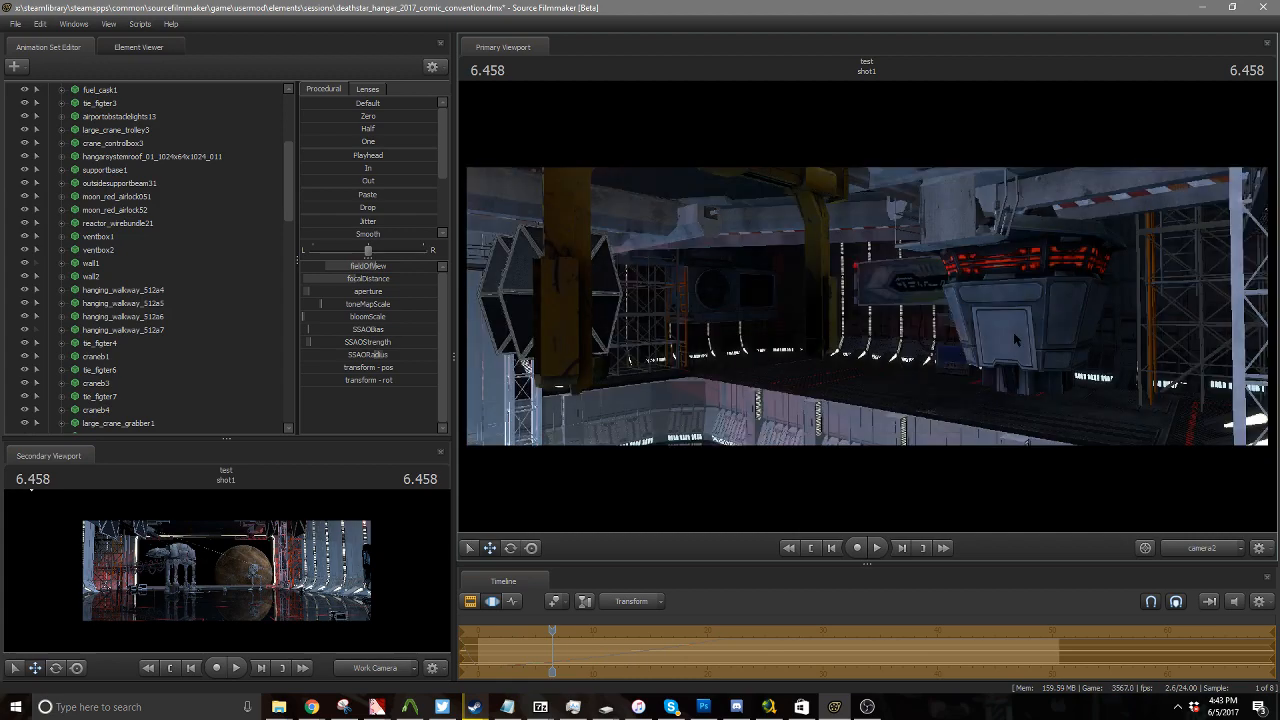
left_click_drag(866, 306, 1060, 306)
left_click_drag(965, 381, 852, 379)
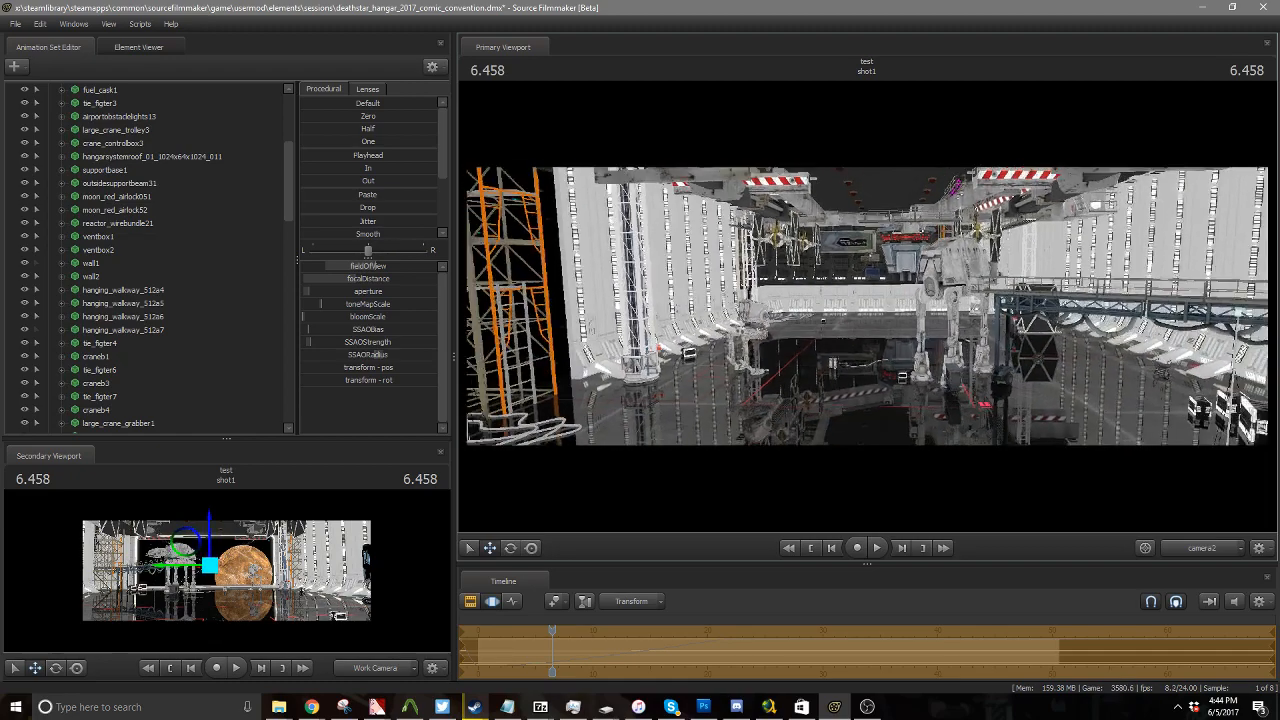
key("s")
left_click_drag(866, 306, 786, 306)
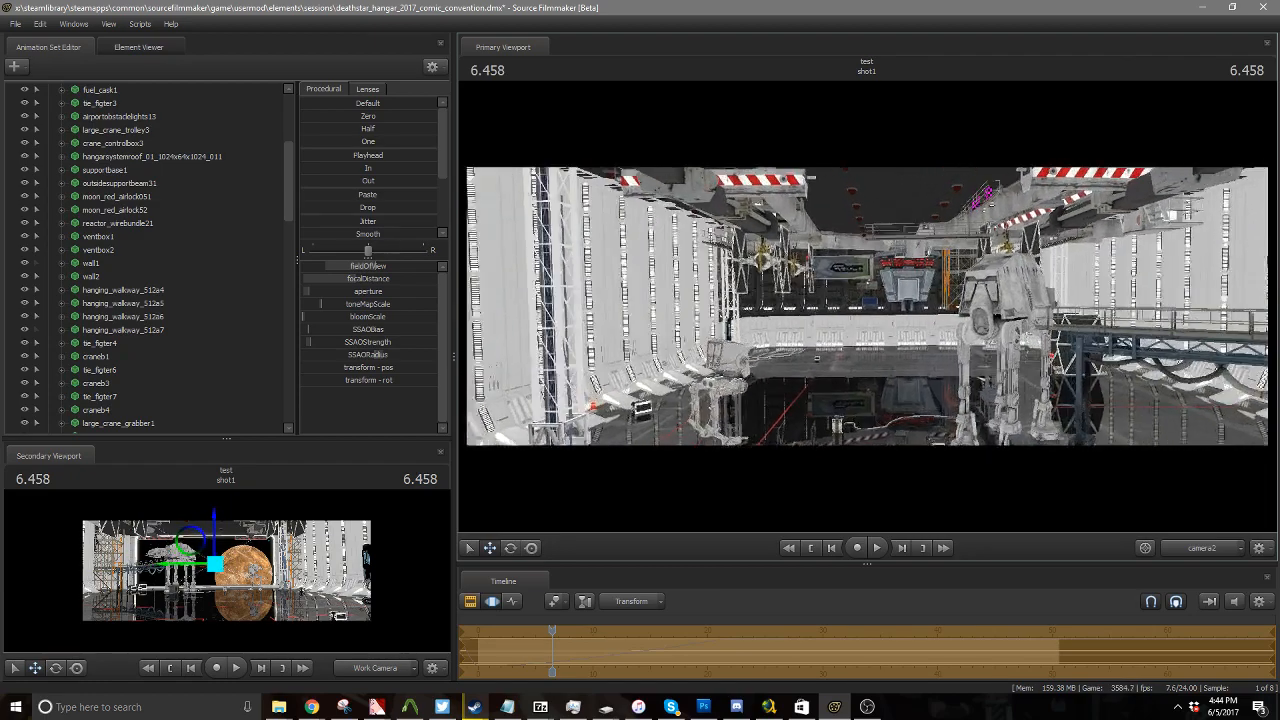
left_click_drag(866, 306, 970, 320)
left_click_drag(866, 306, 1240, 310)
key("w")
key("s")
Raise camera2 toward the ceiling to examine the crane beams, walkways and hanging TIE fighters
left_click_drag(866, 306, 856, 256)
key("w")
key("w")
key("w")
key("w")
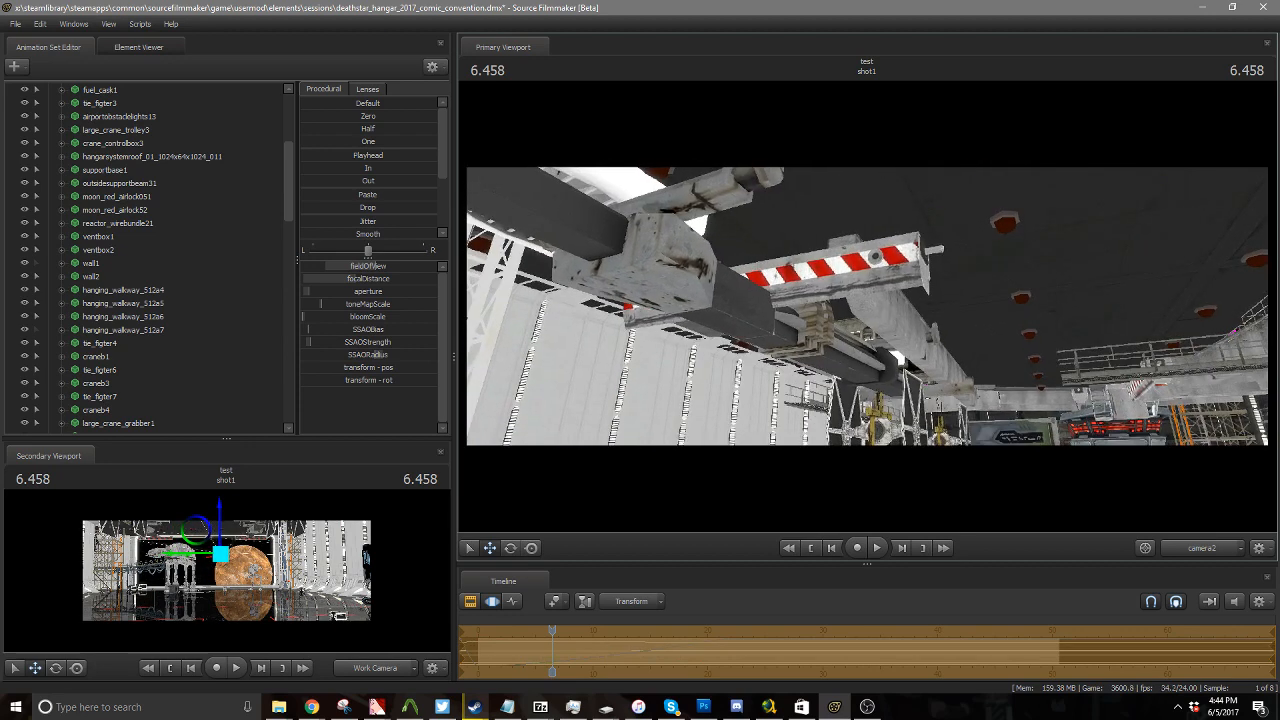
left_click_drag(854, 330, 994, 404)
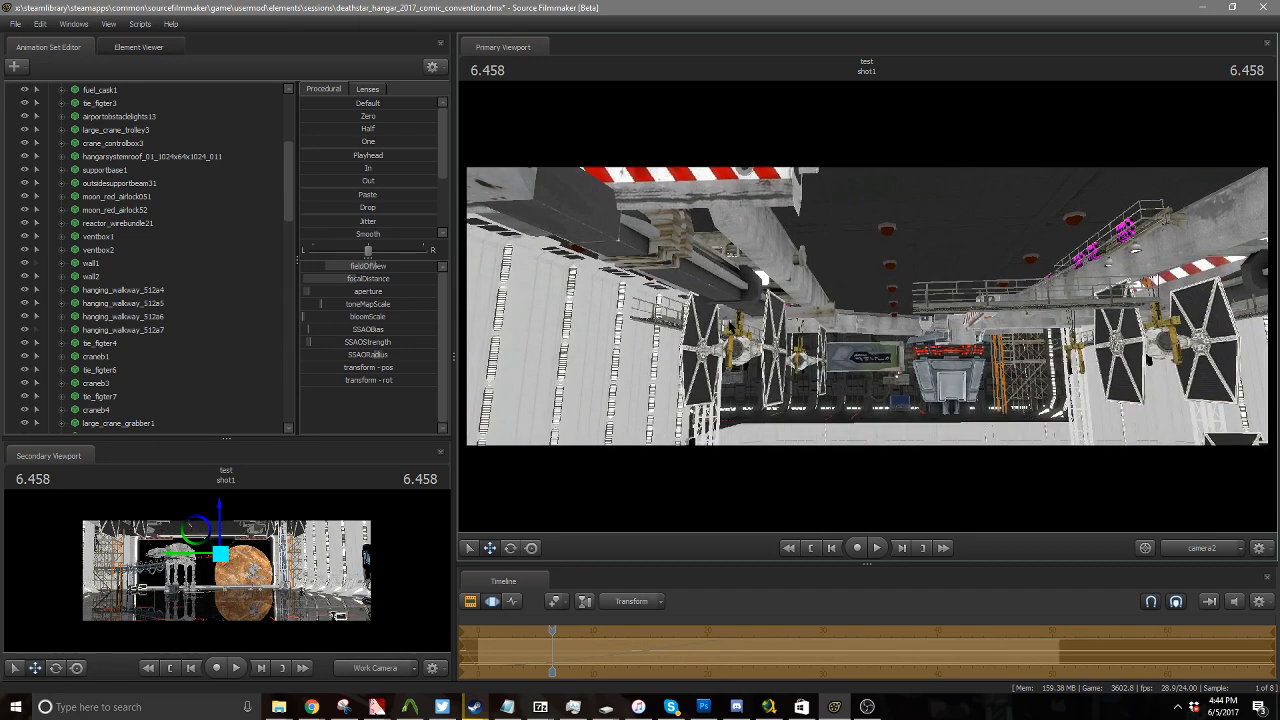
left_click_drag(860, 321, 886, 327)
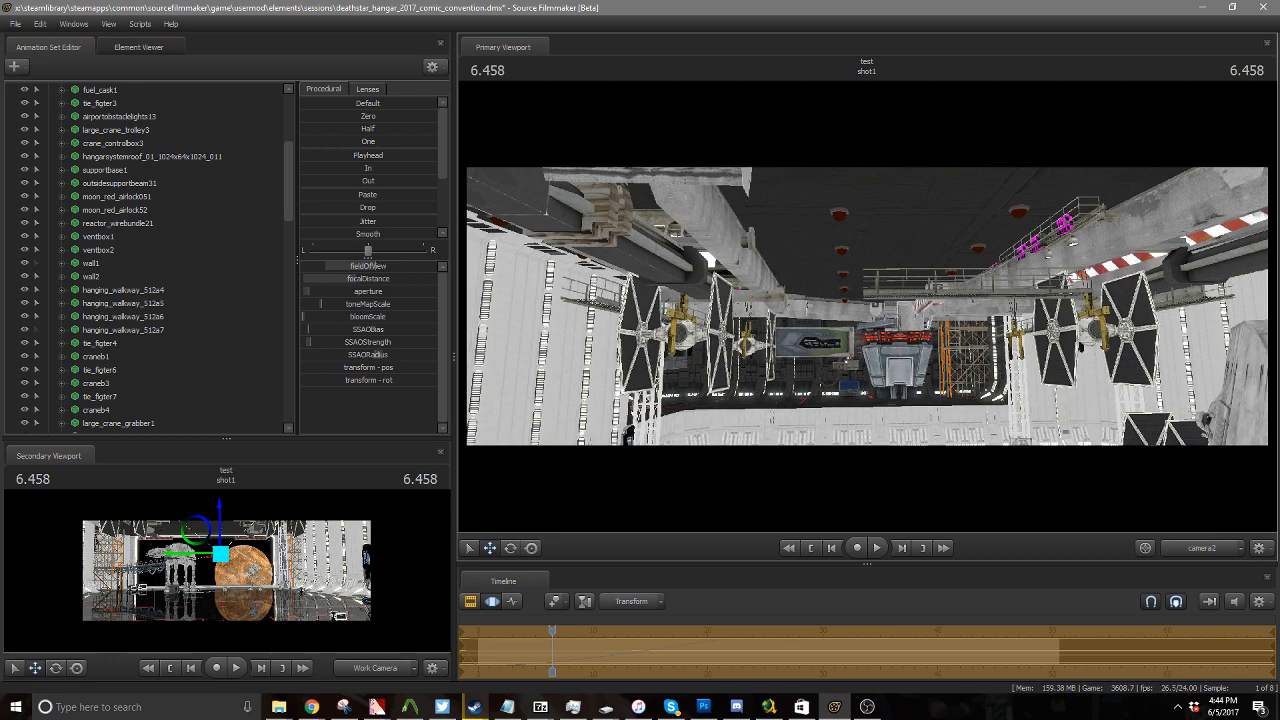
mouse_move(866, 306)
left_mouse_down()
mouse_move(866, 330)
mouse_move(952, 334)
mouse_move(930, 300)
mouse_move(985, 232)
left_mouse_up()
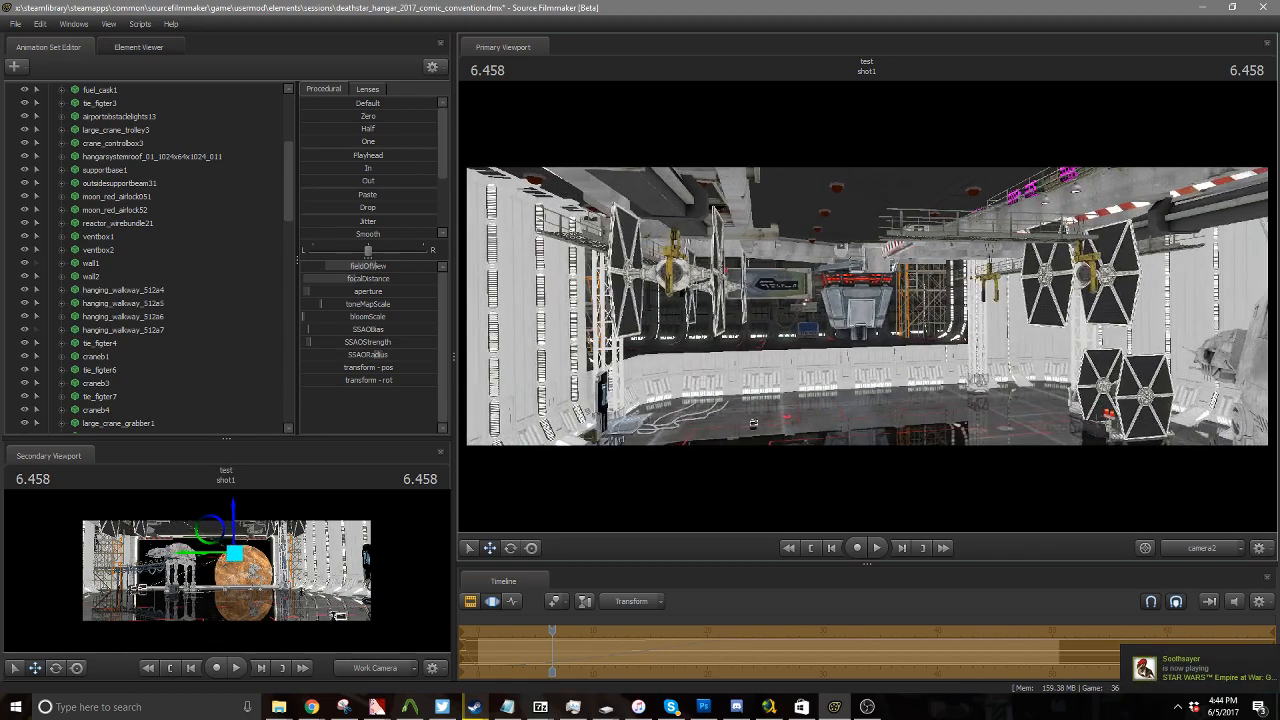
Select the ceiling props near the hanging cranes, then reselect camera2 and fly it above the hanging walkway
left_click(995, 238)
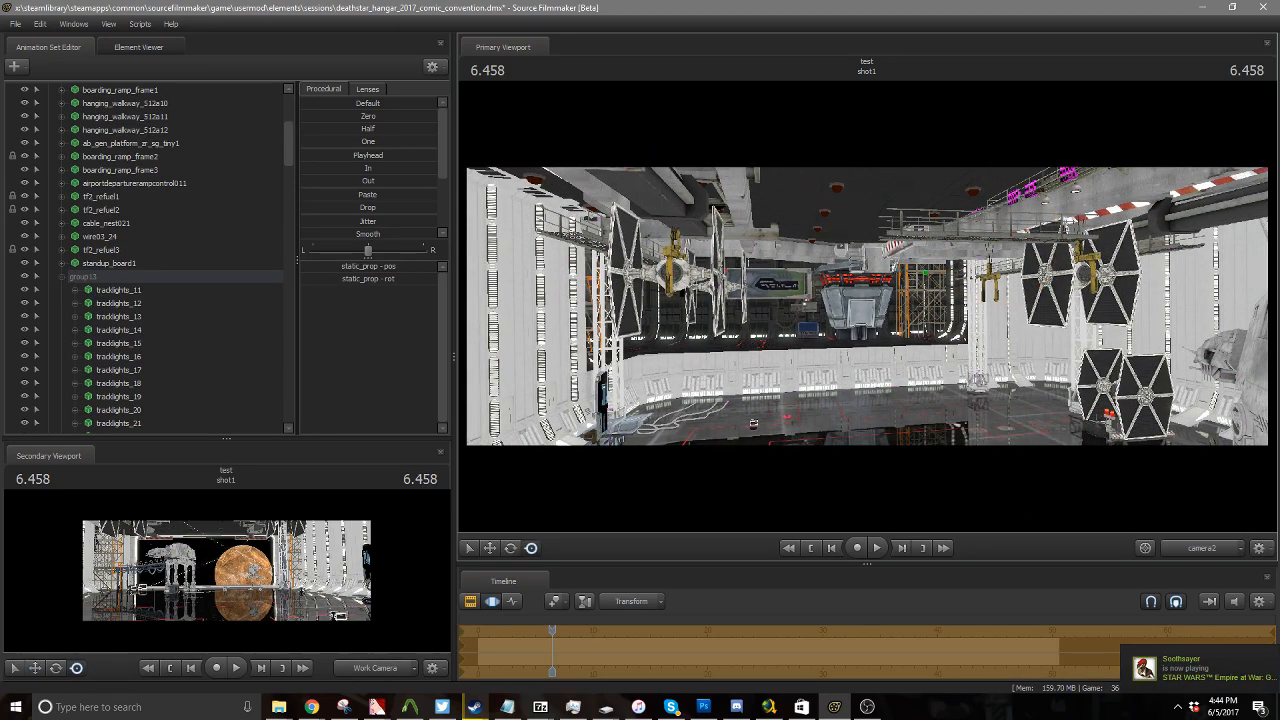
left_click(997, 241, "ctrl")
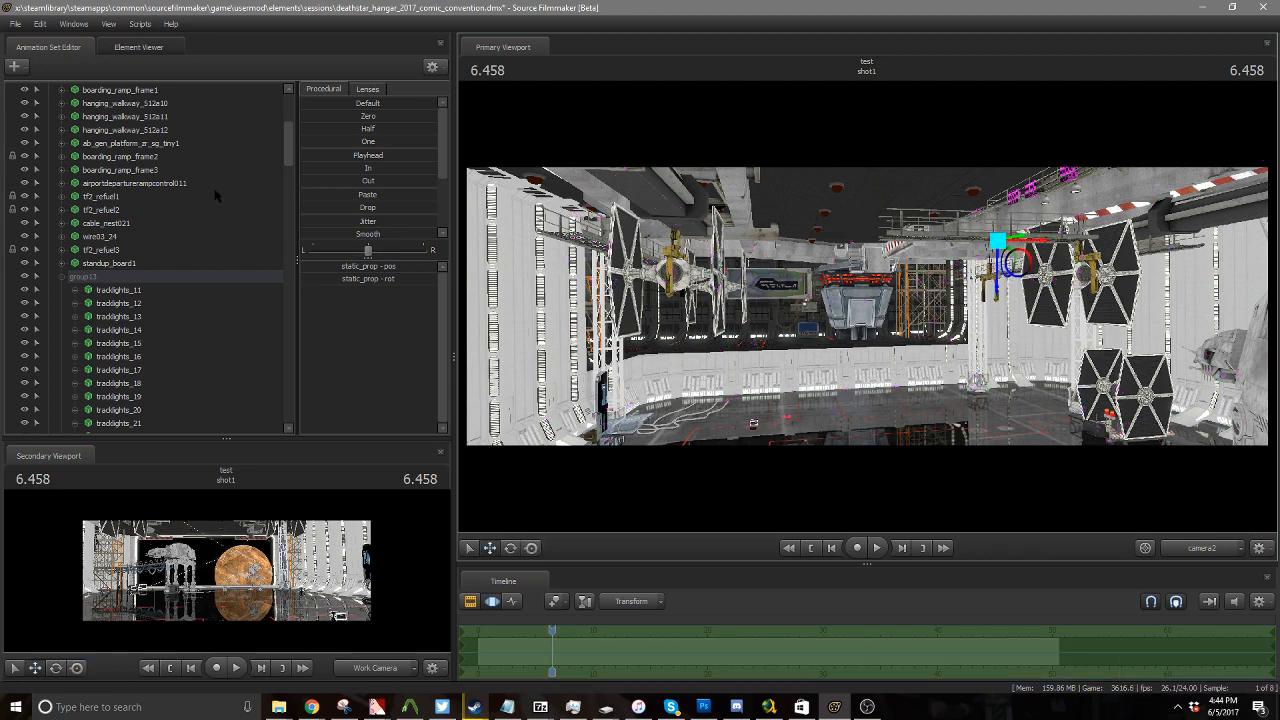
scroll(215, 195, "up", 5)
left_click(97, 116)
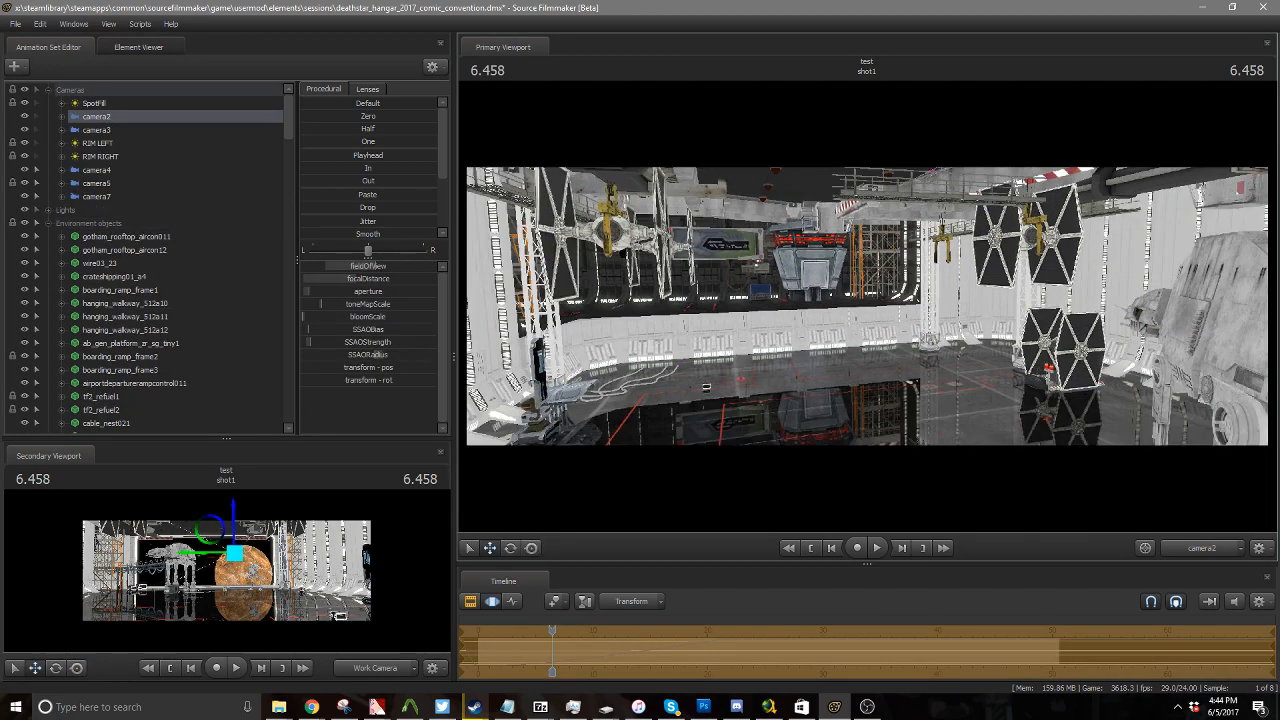
left_click_drag(866, 306, 953, 276)
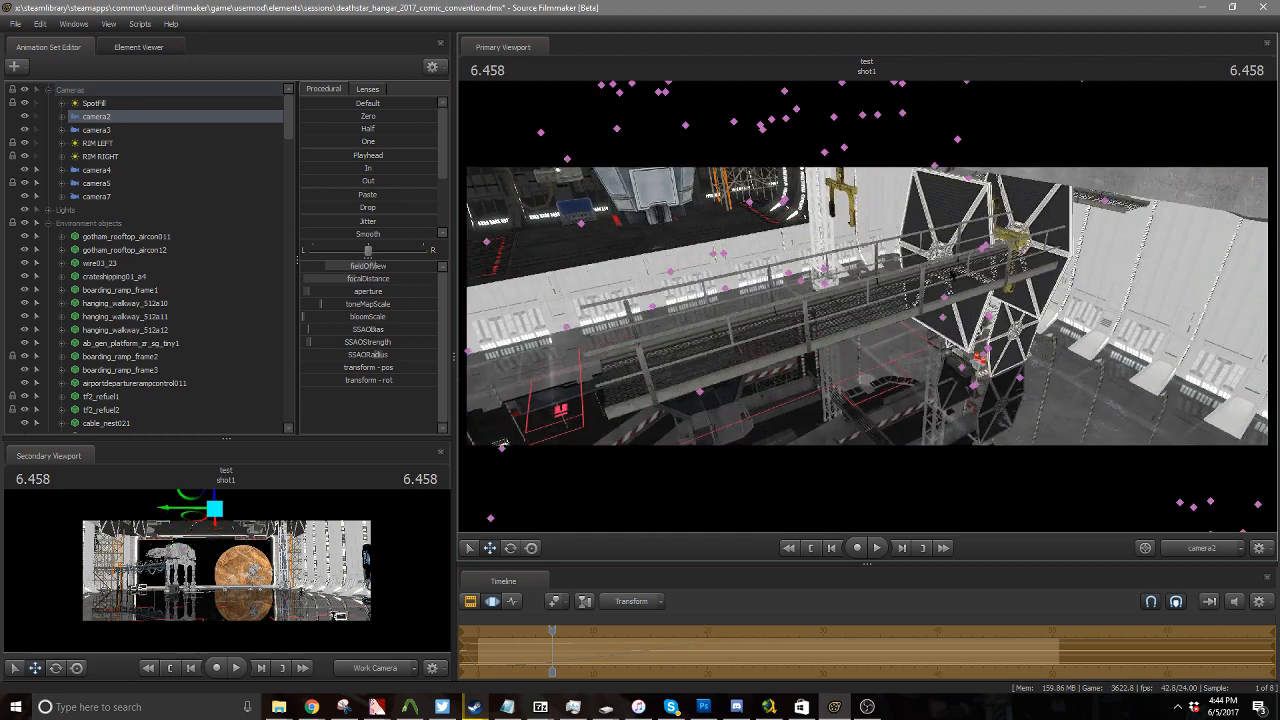
Try moving the crane-held TIE fighter's window and wing parts separately, and undo the moves
left_click(985, 247)
left_click_drag(1019, 249, 999, 261)
key("ctrl+z")
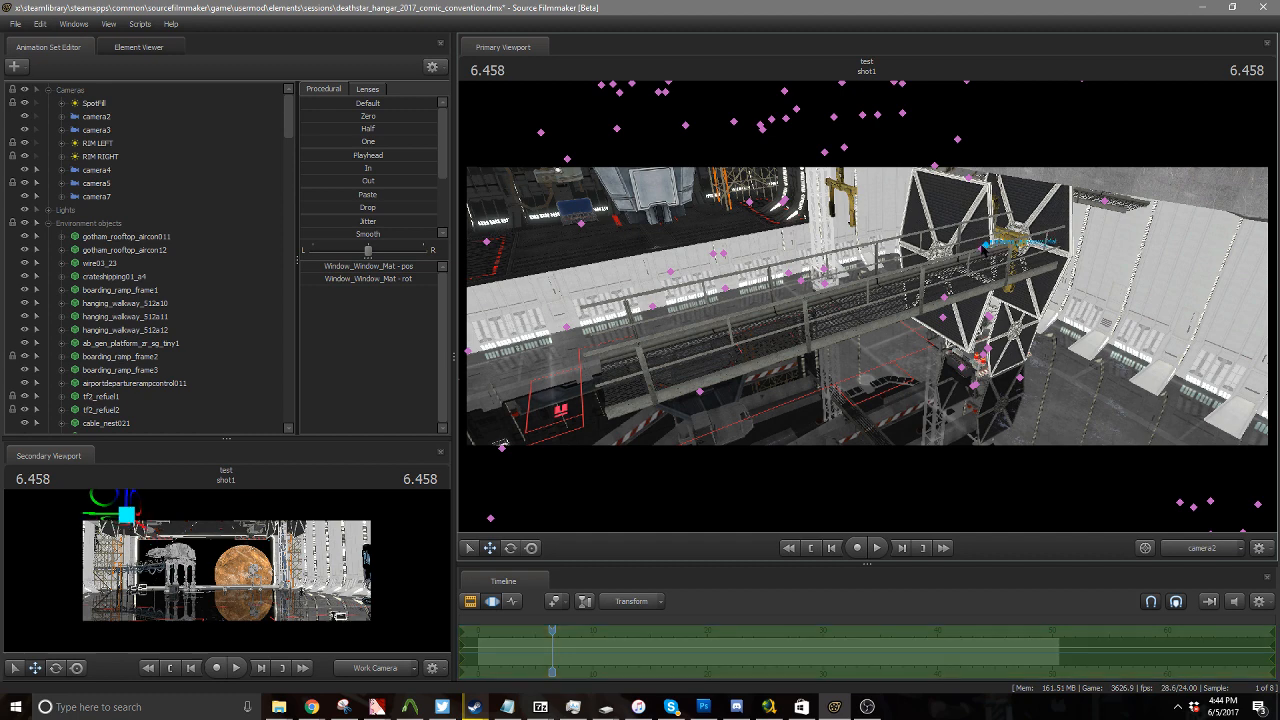
left_click(985, 246, "ctrl")
left_click_drag(1012, 257, 1031, 266)
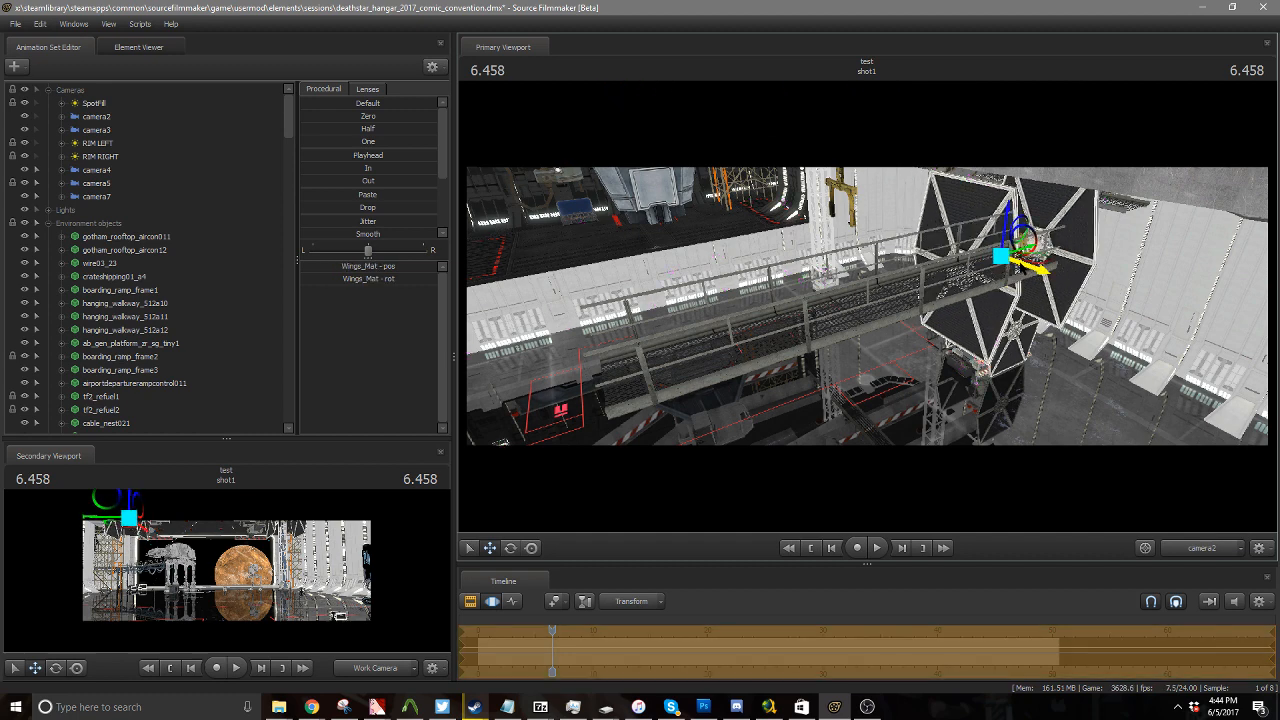
key("ctrl+z")
Try nudging the models at the other control points around the hanging walkway and TIE fighter
left_click(700, 392, "ctrl")
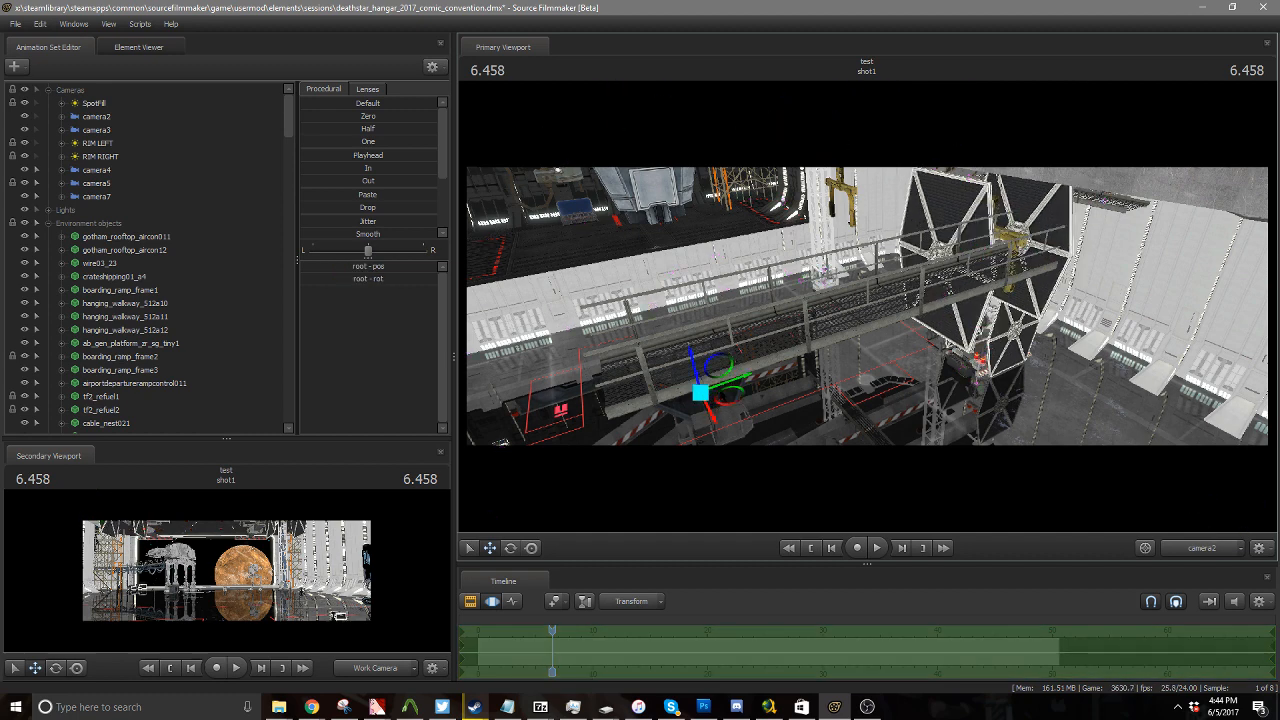
left_click_drag(730, 396, 718, 379)
left_click(944, 296, "ctrl")
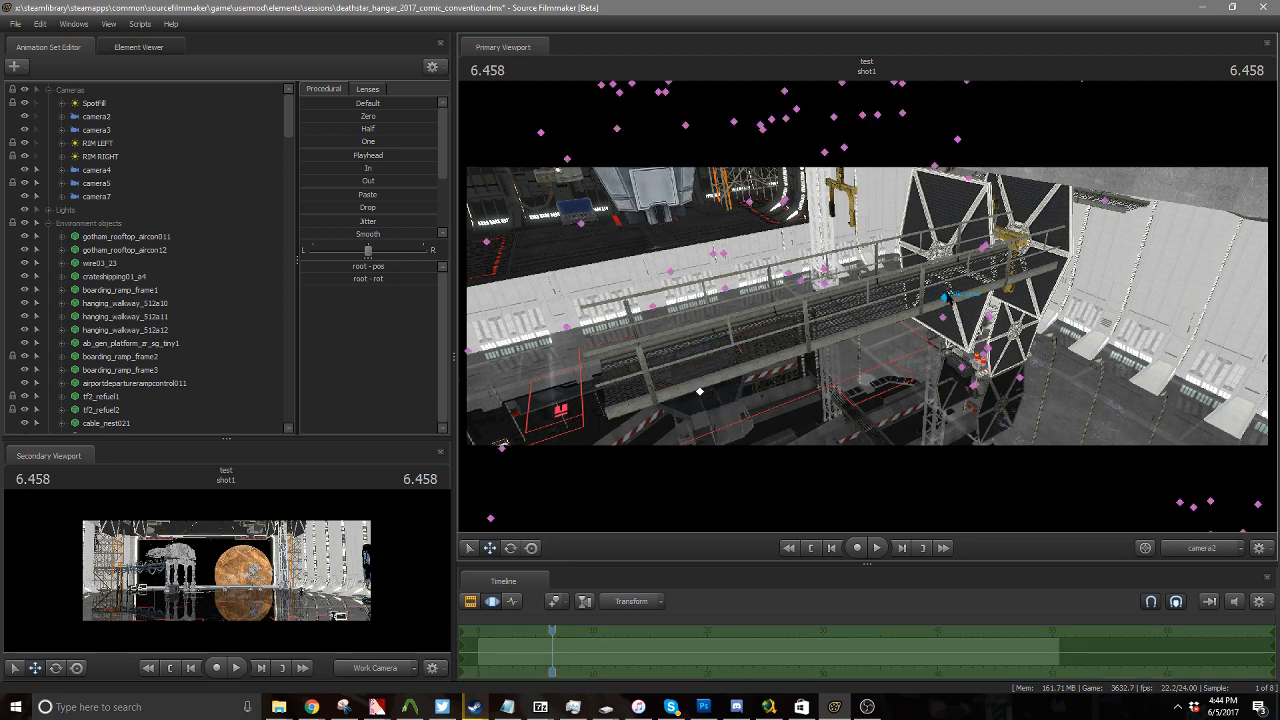
left_click_drag(925, 301, 921, 300)
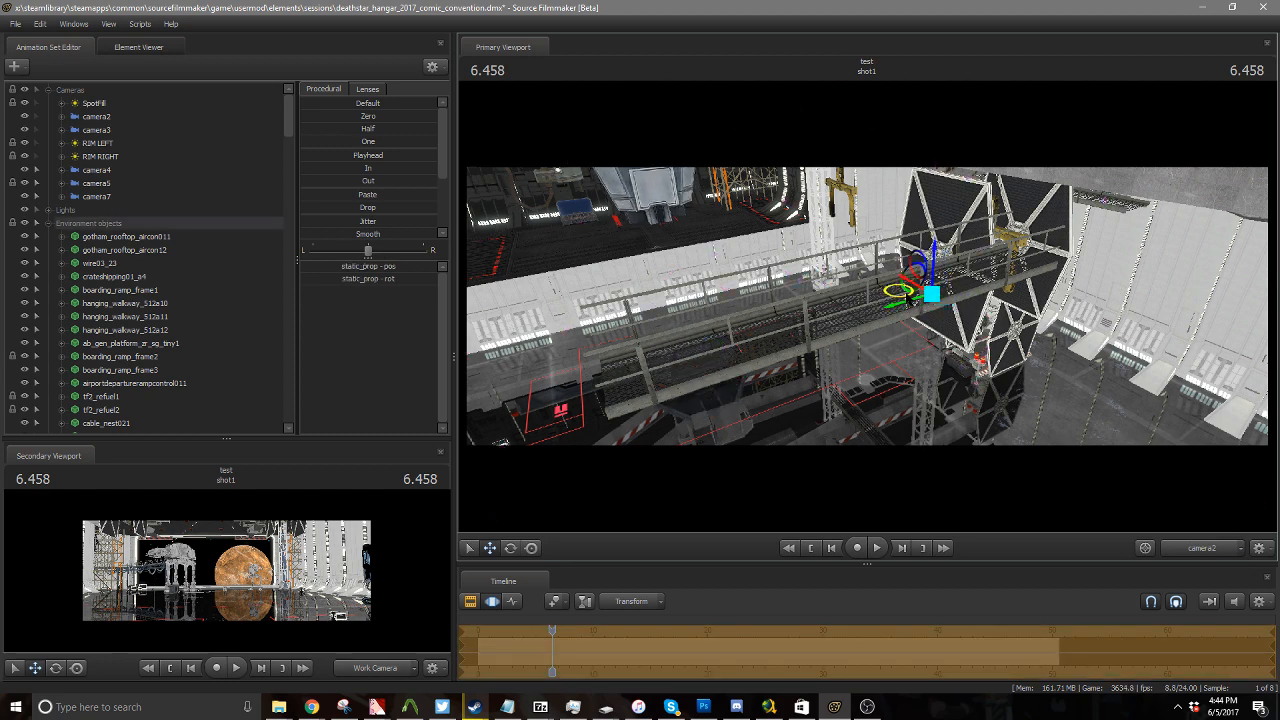
key("ctrl")
left_click(943, 317, "ctrl")
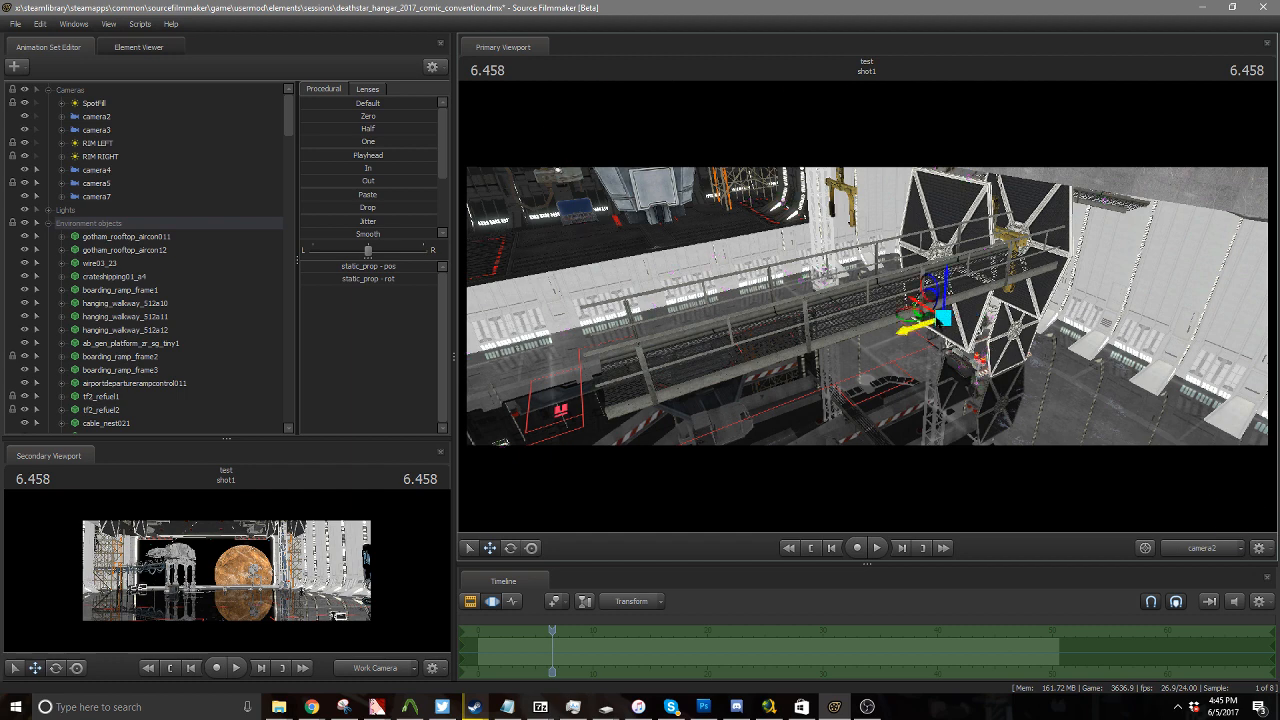
left_click_drag(915, 324, 909, 325)
key("ctrl")
left_click(937, 317, "ctrl")
Select camera2 and lower it from the ceiling beams toward the hanging TIE fighters along the wall
left_click(144, 116)
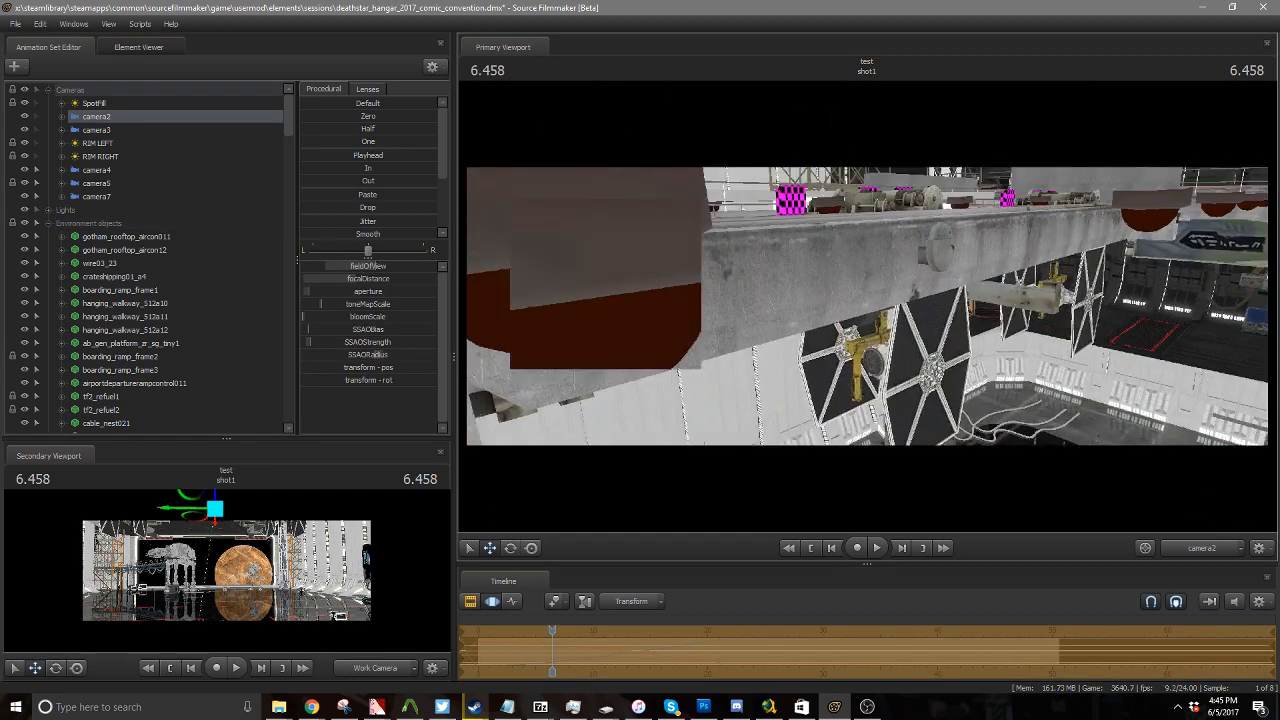
key("s")
key("x")
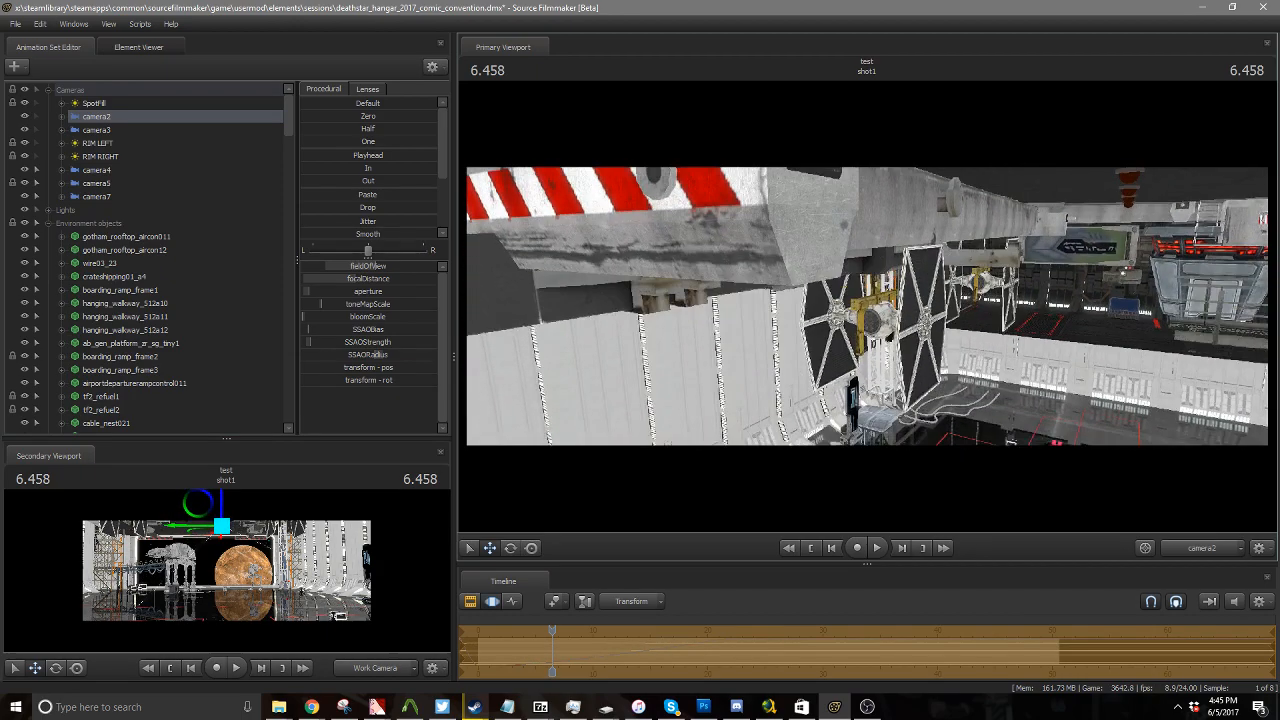
key("s")
key("x")
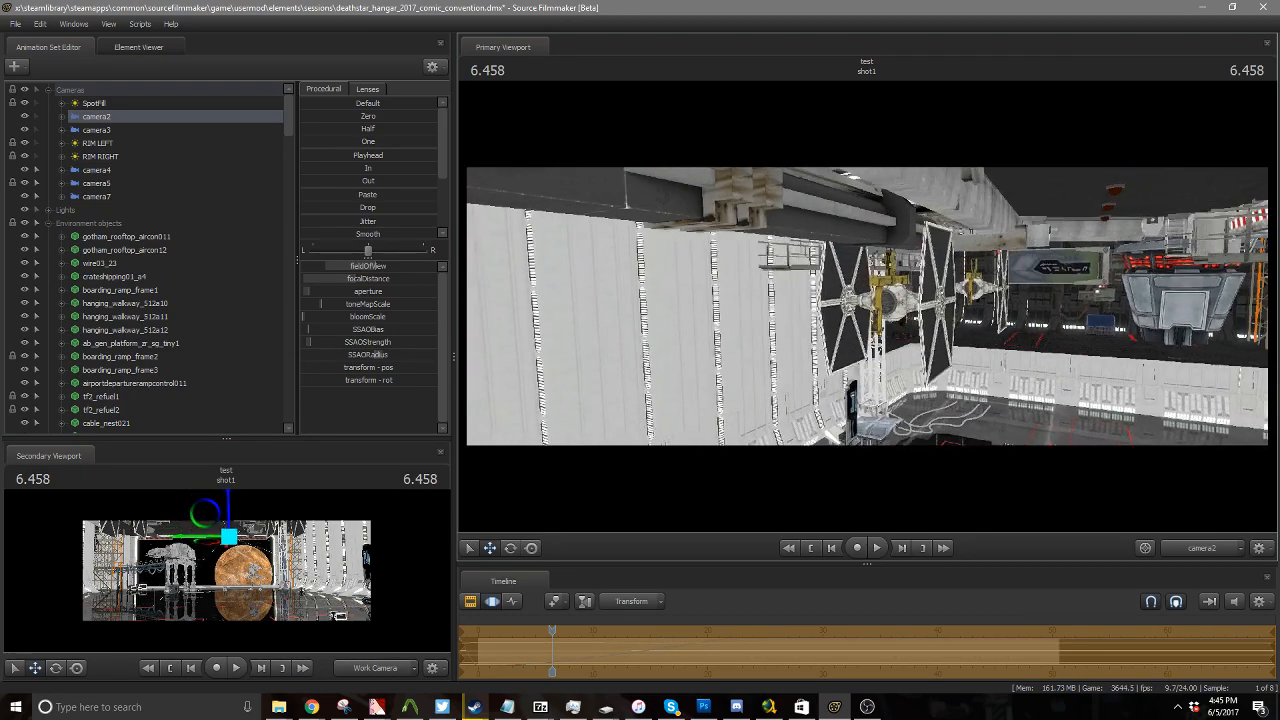
key("w")
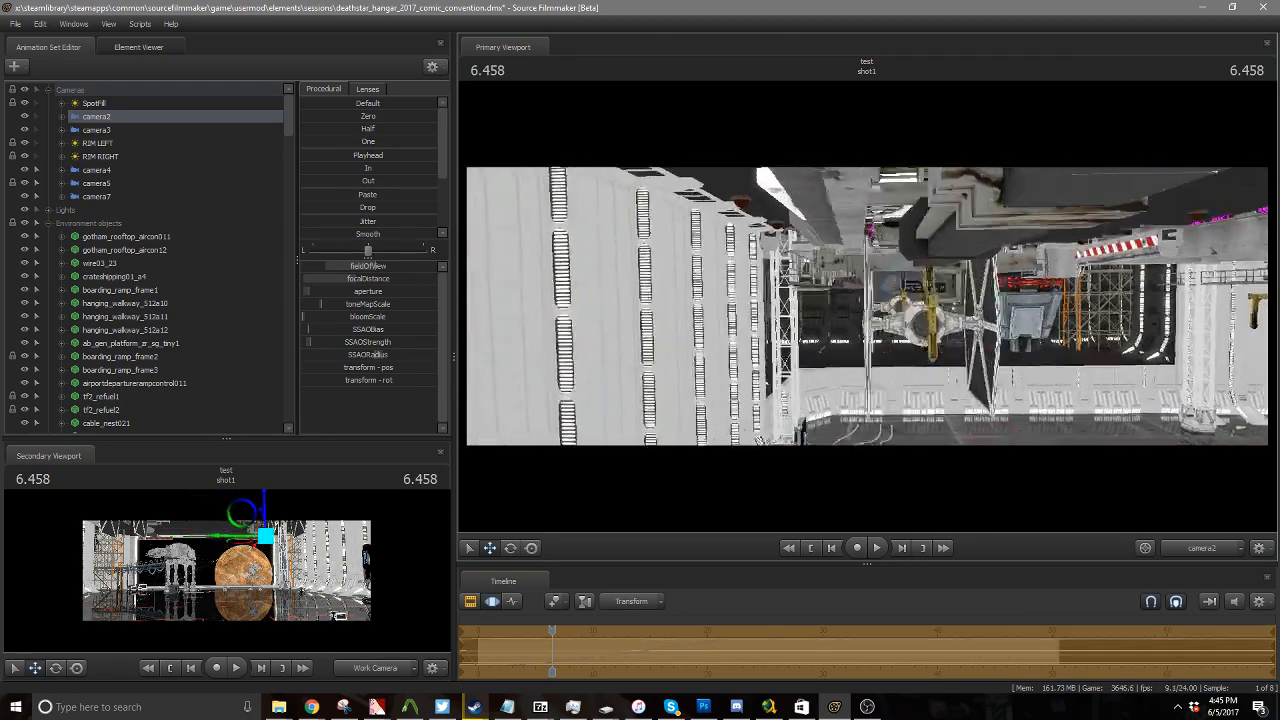
Fly camera2 up to the ceiling beams and along the hanging walkway to examine the crane-held TIE fighters beside it
key("a")
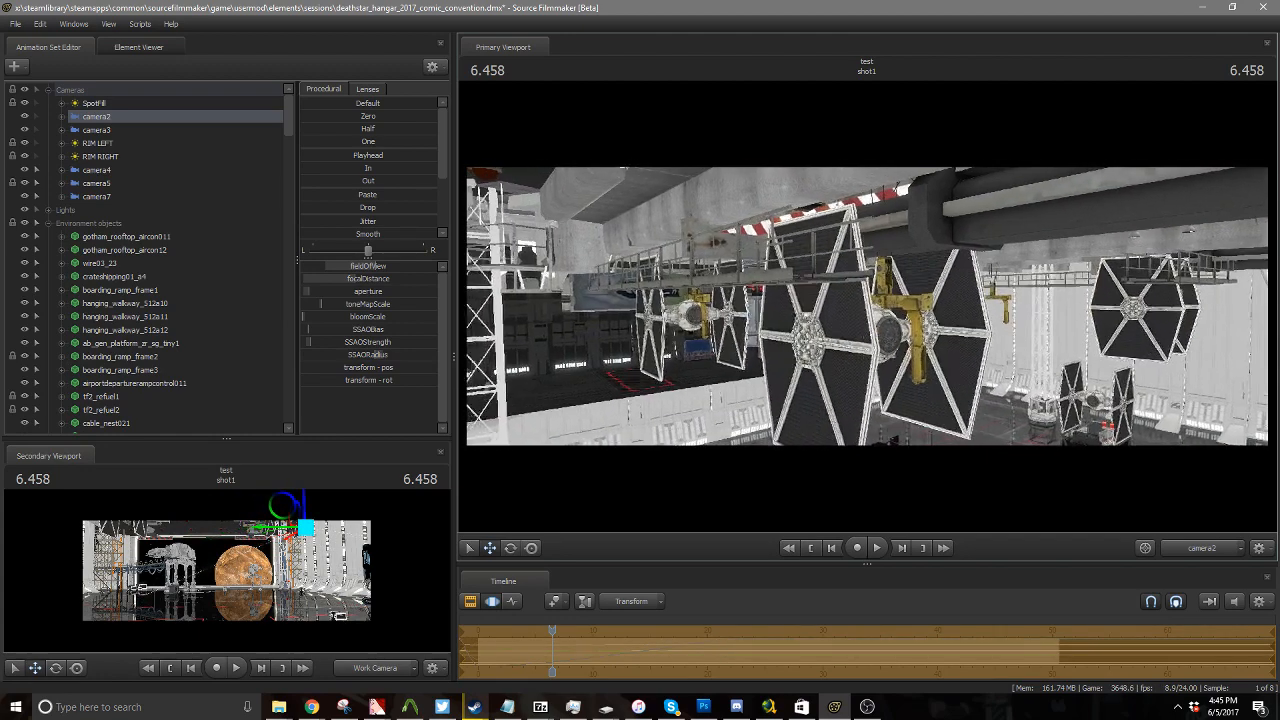
key("z")
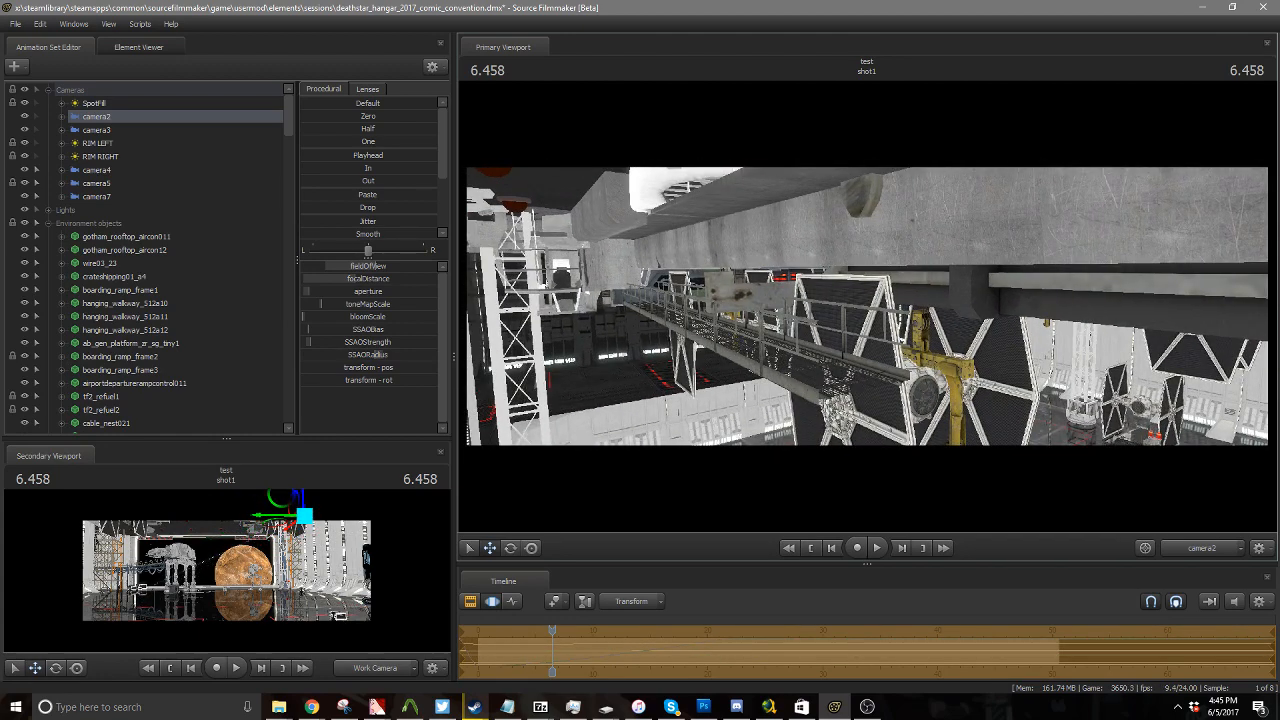
left_click_drag(716, 274, 798, 318)
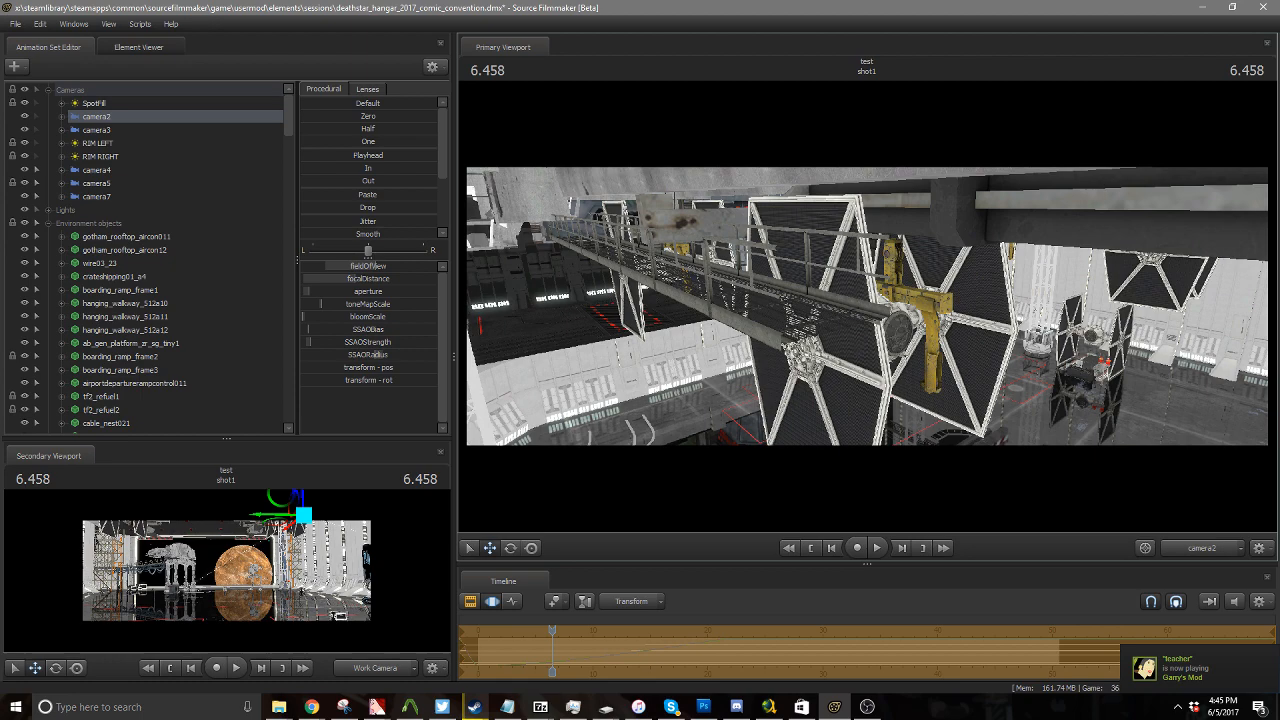
key("w")
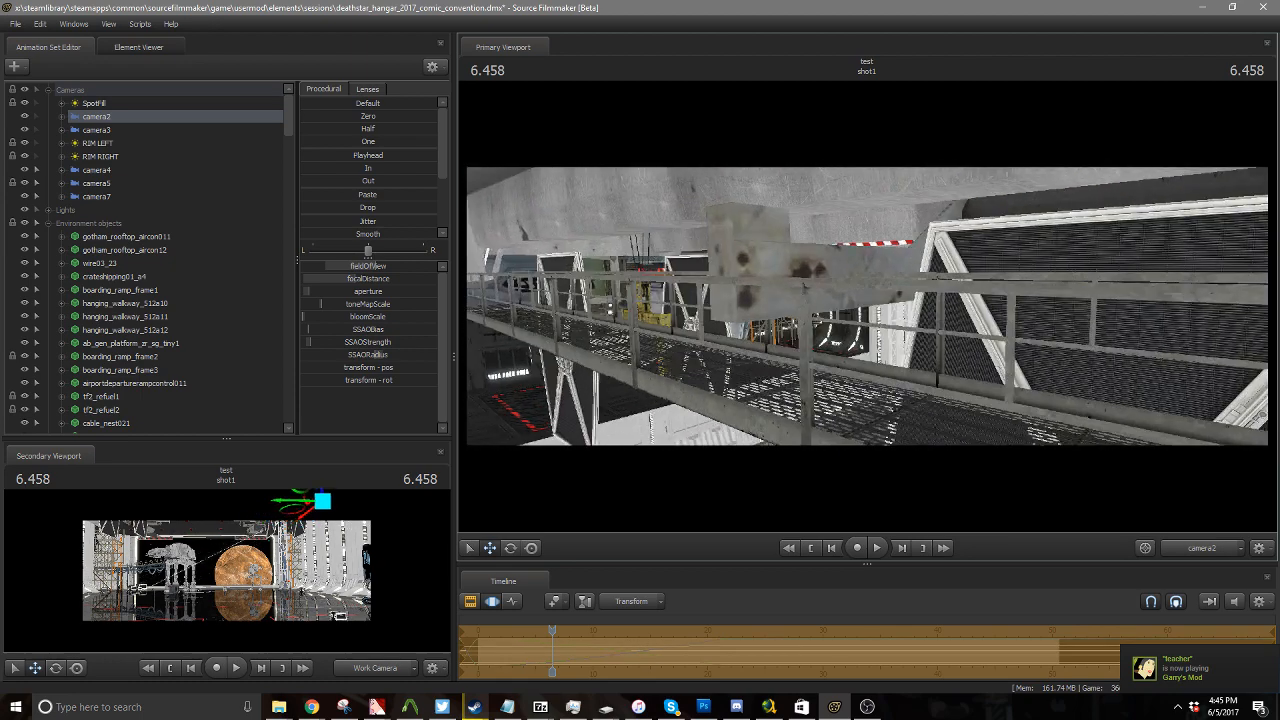
key("d")
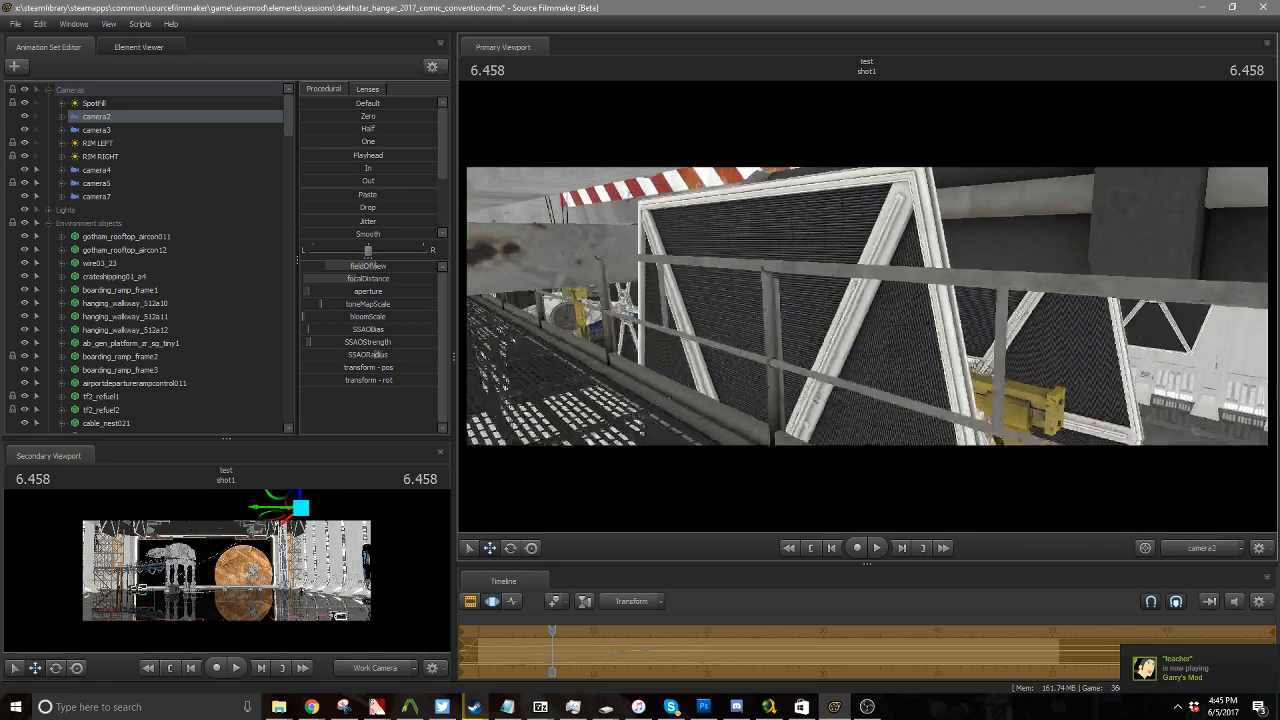
key("w")
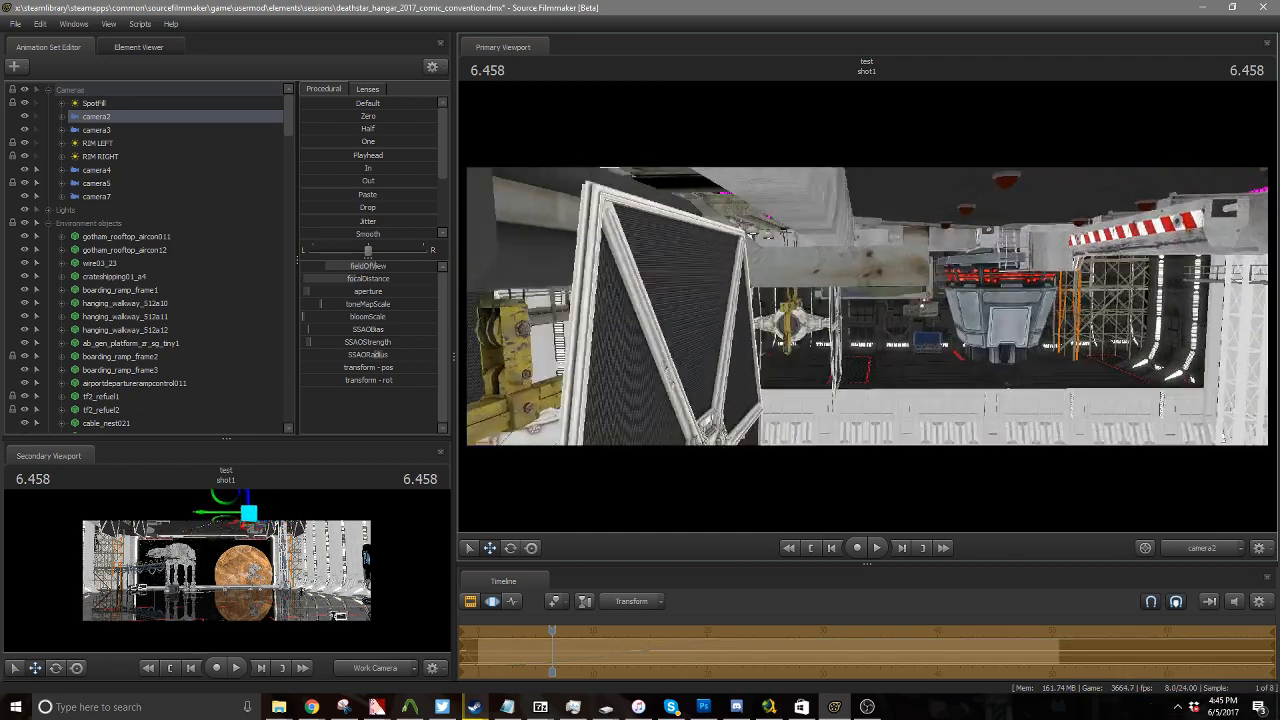
Move camera2 toward the crane-held TIE fighter near the banner, then pull back below the hanging fighters
key("w")
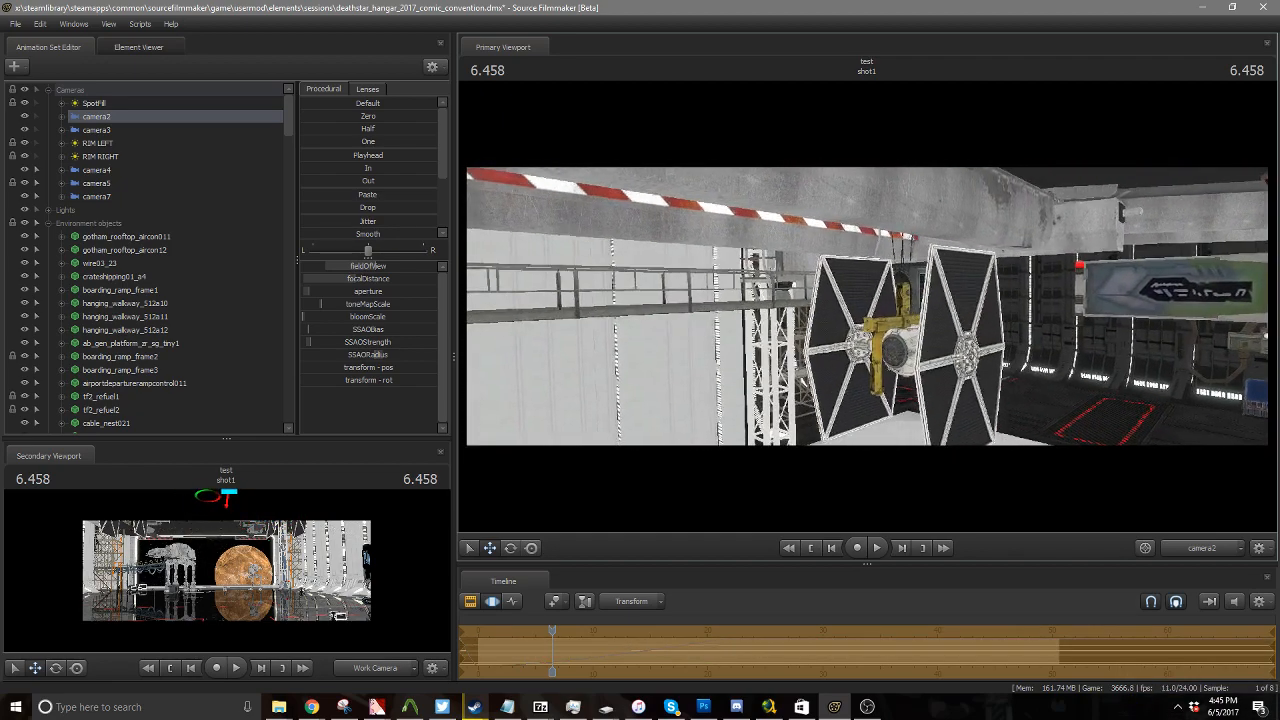
key("w")
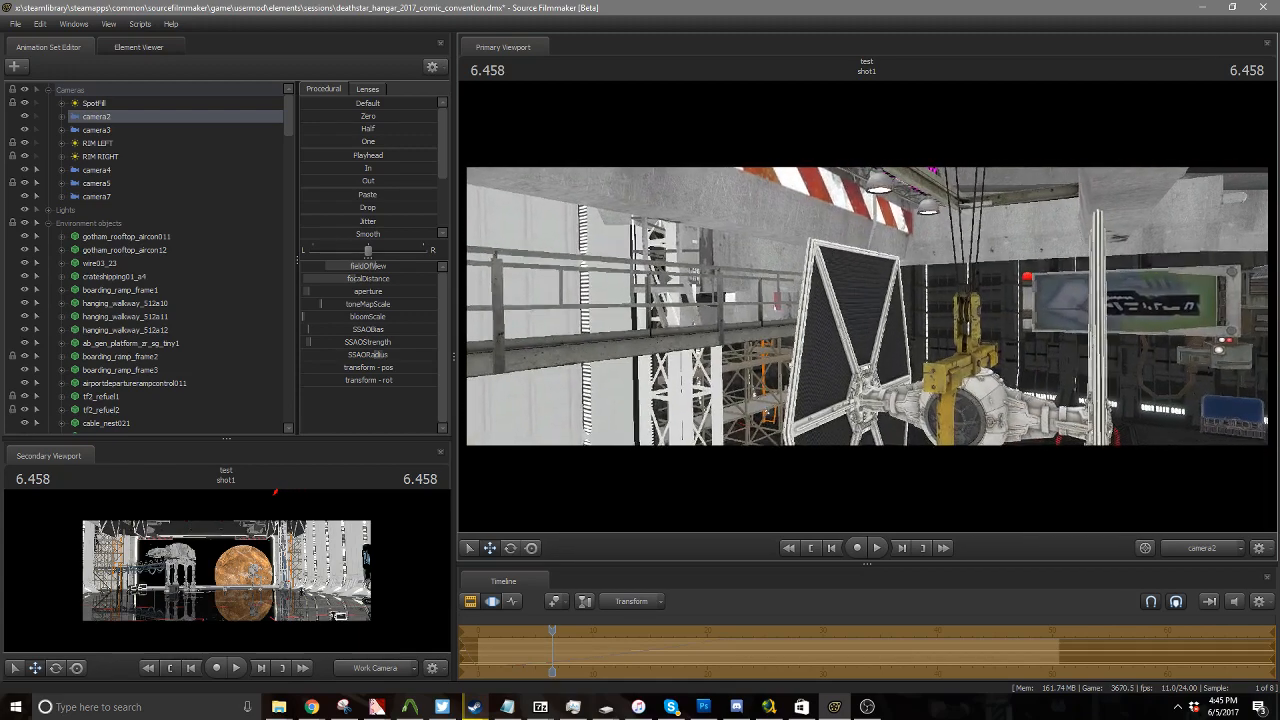
left_click_drag(866, 306, 826, 324)
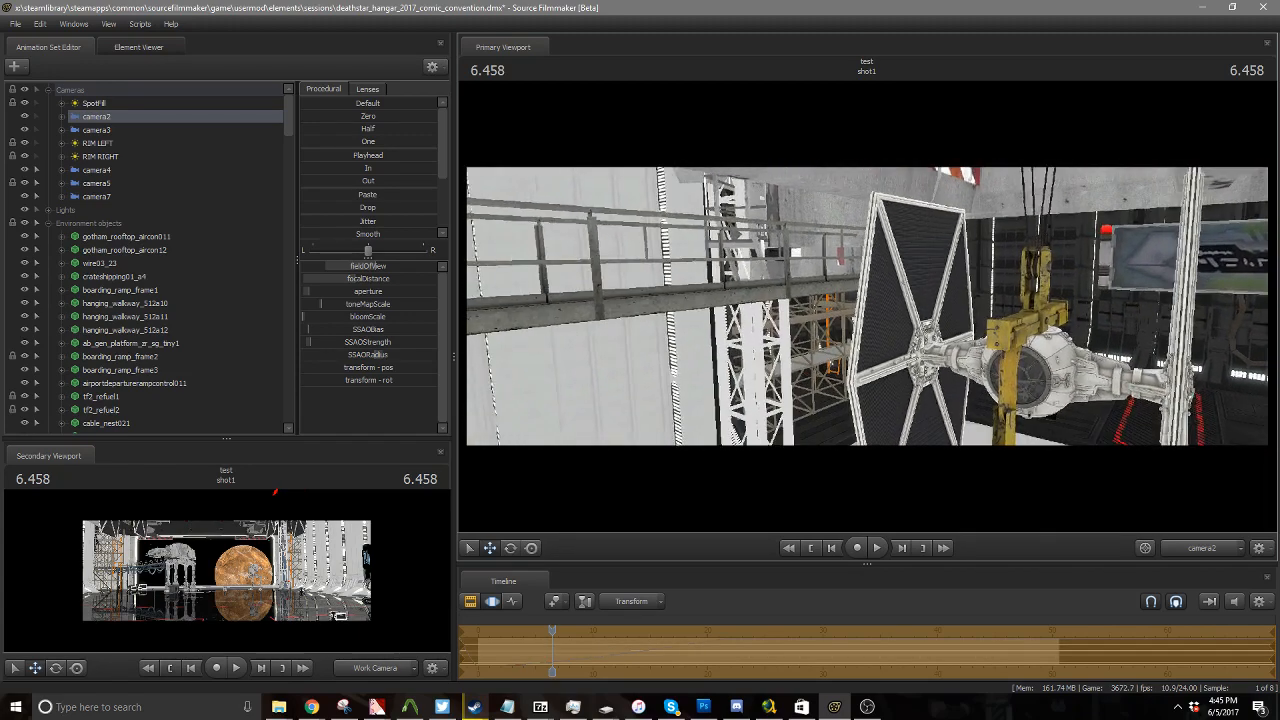
key("s")
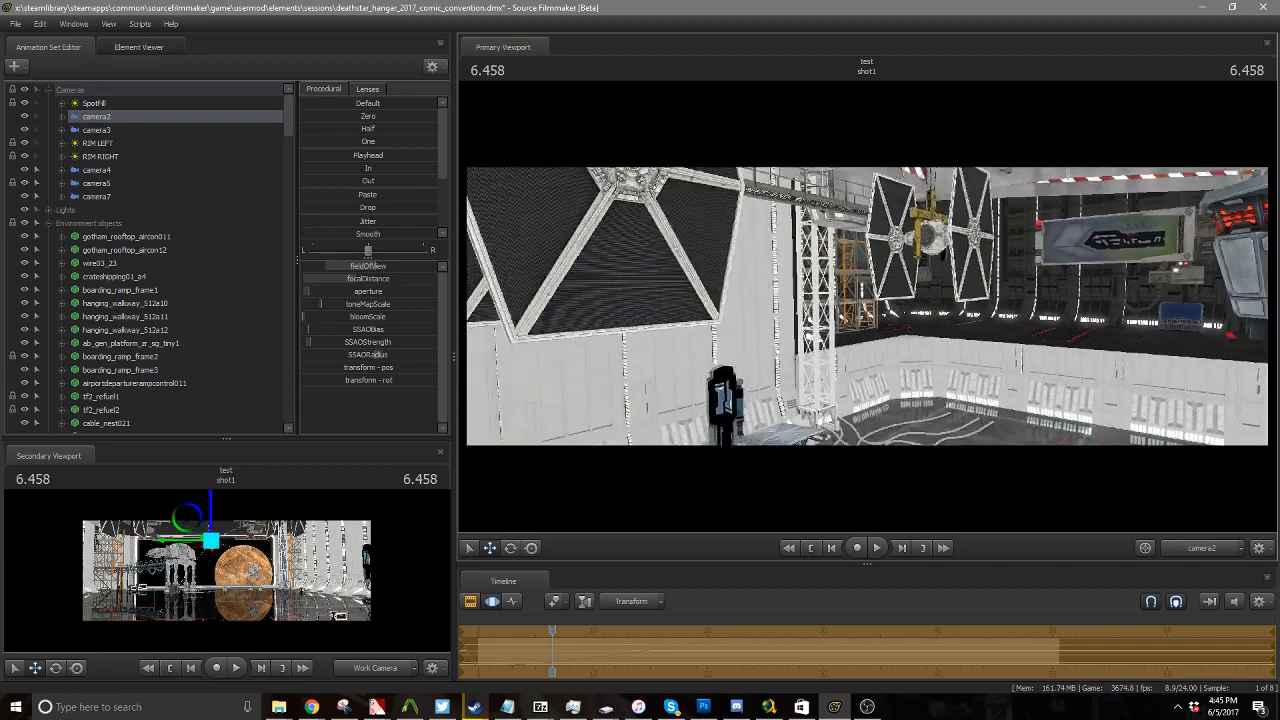
Fly camera2 across to the raised platform and examine its floor cables and the wall lights reflected in the floor
left_click_drag(866, 306, 1278, 365)
key("w")
key("w")
key("w")
key("w")
key("a")
key("s")
key("w")
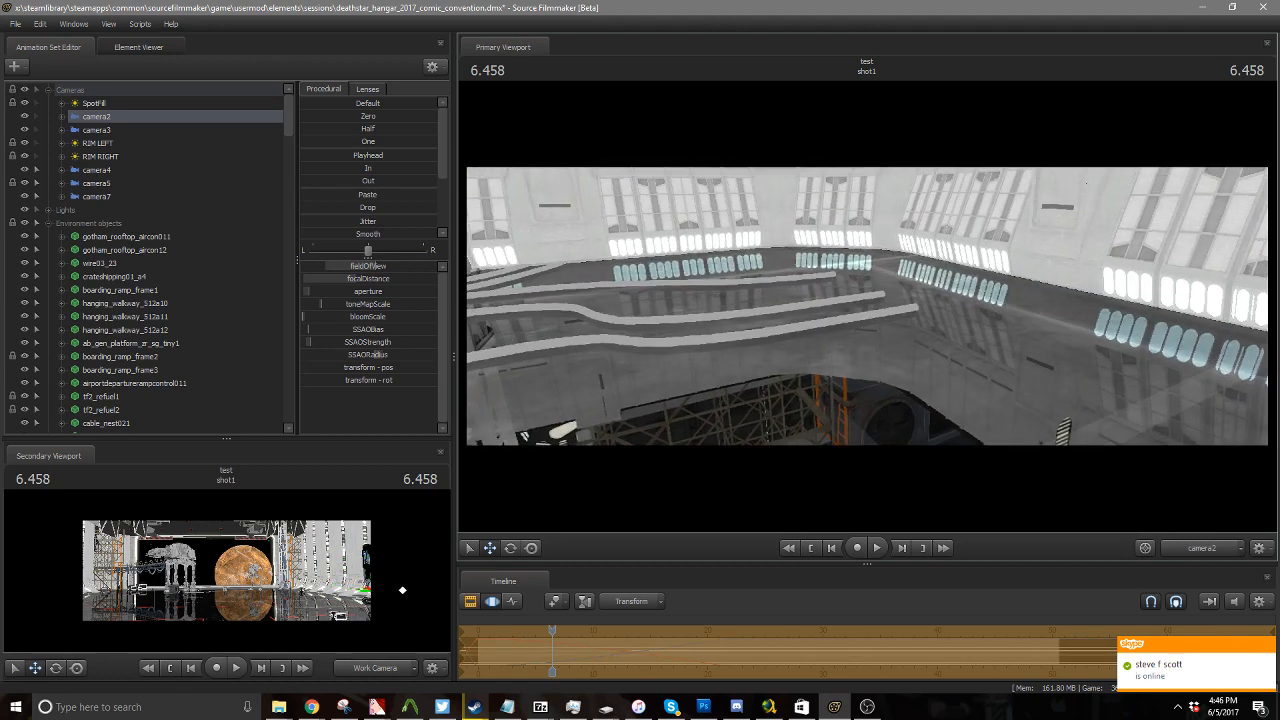
Face camera2 toward the AT-AT and planet, and look around at the side wall and mirrored floor
mouse_move(867, 306)
left_mouse_down()
mouse_move(889, 306)
mouse_move(869, 312)
left_mouse_up()
right_click(873, 305)
left_click(893, 311)
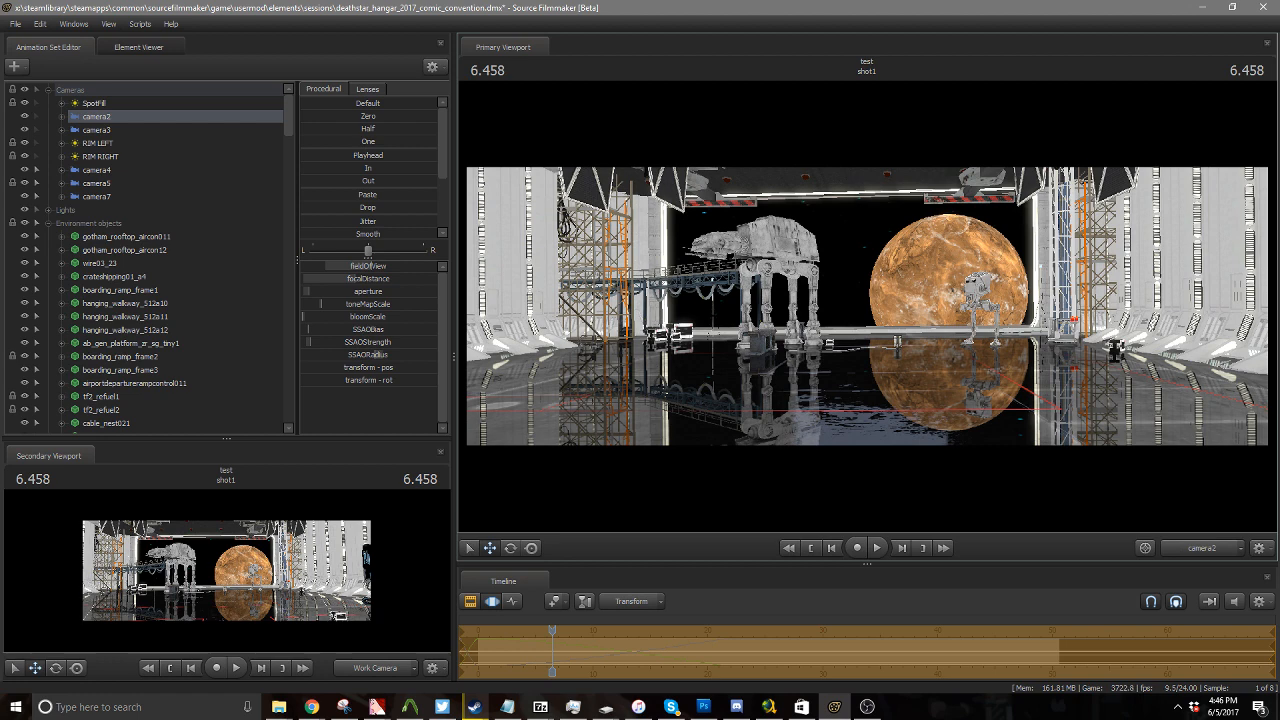
left_click_drag(869, 312, 869, 312)
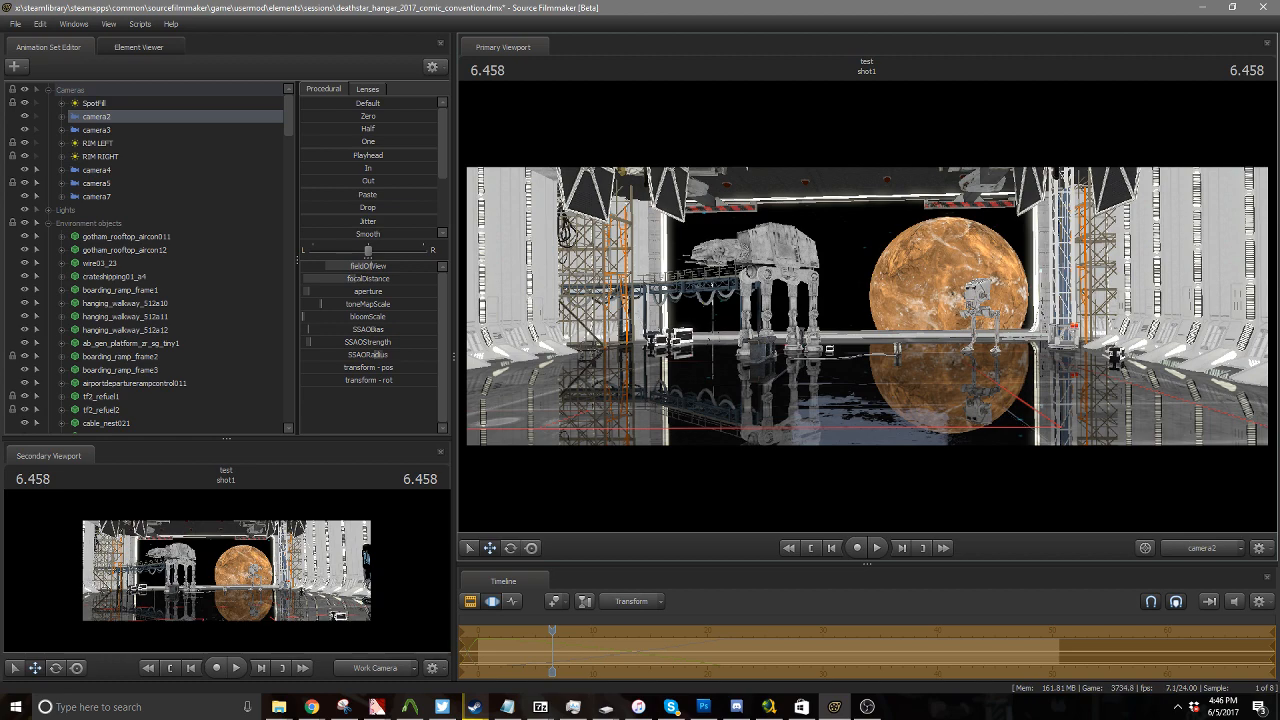
left_click_drag(866, 306, 800, 345)
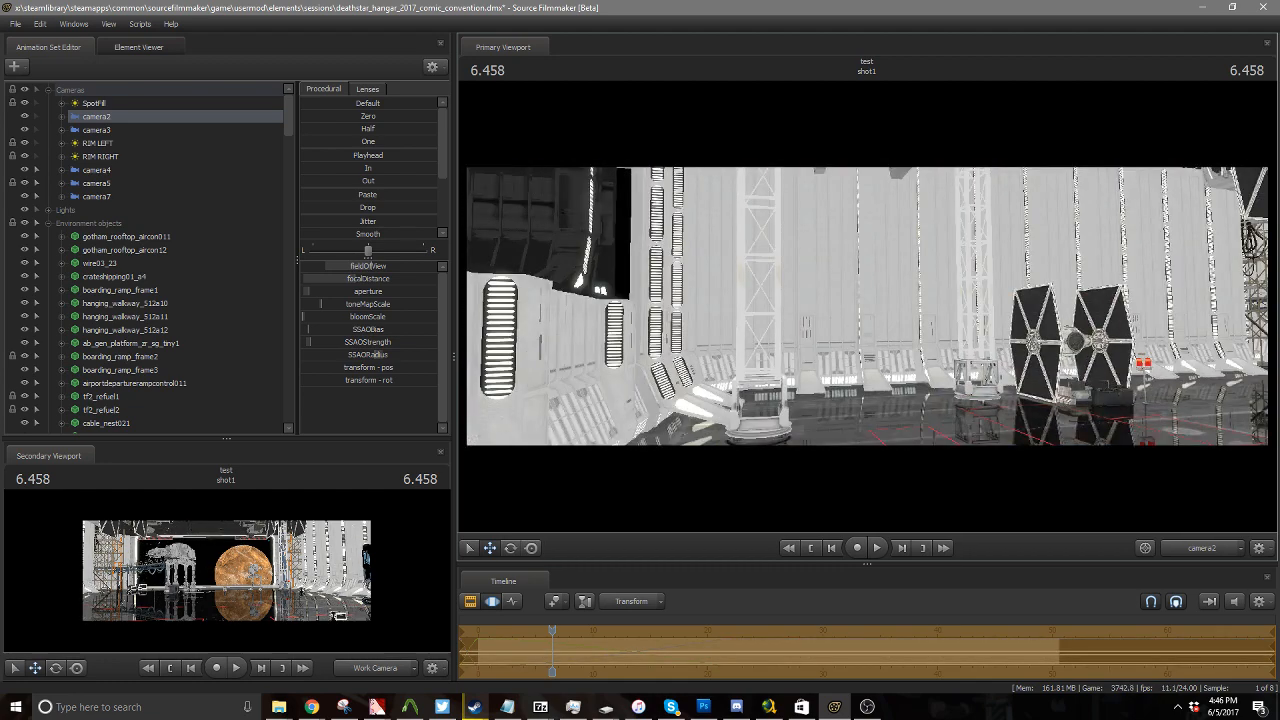
left_click_drag(866, 306, 1040, 300)
left_click_drag(820, 308, 760, 308)
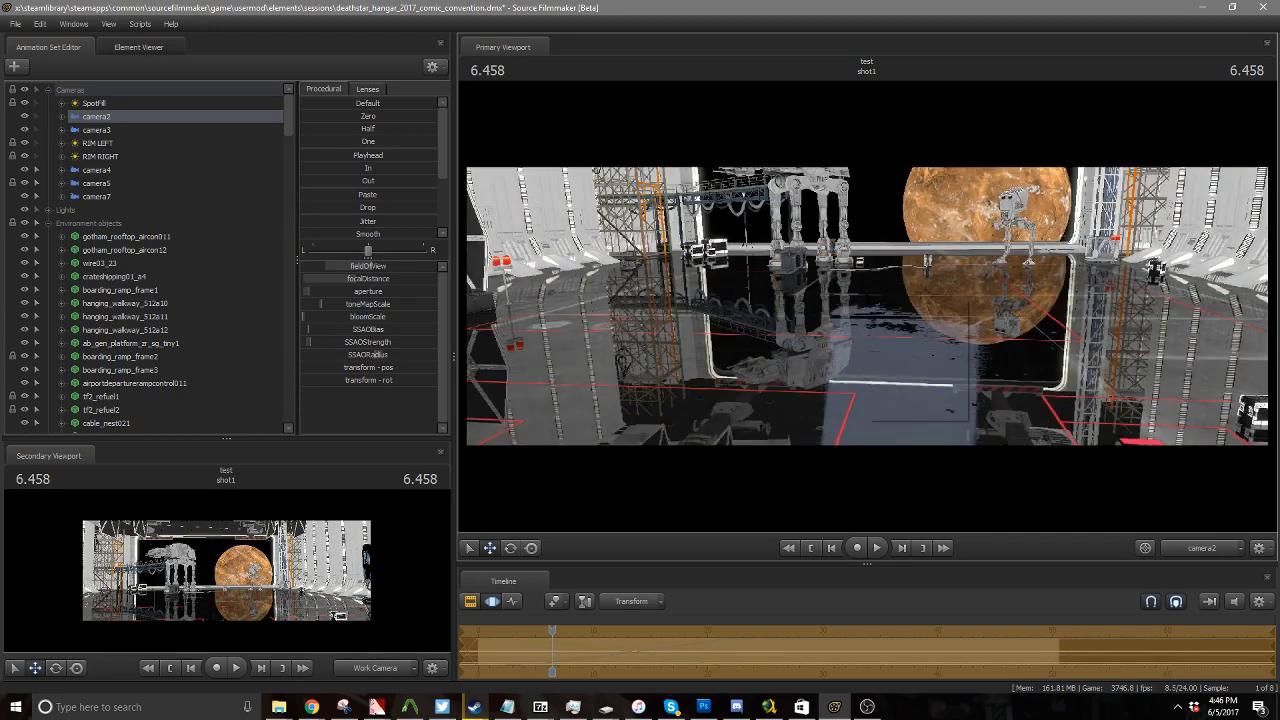
Turn the scene lighting back on in the primary viewport and move camera2 forward toward the AT-AT and AT-ST
right_click(867, 298)
left_click(894, 335)
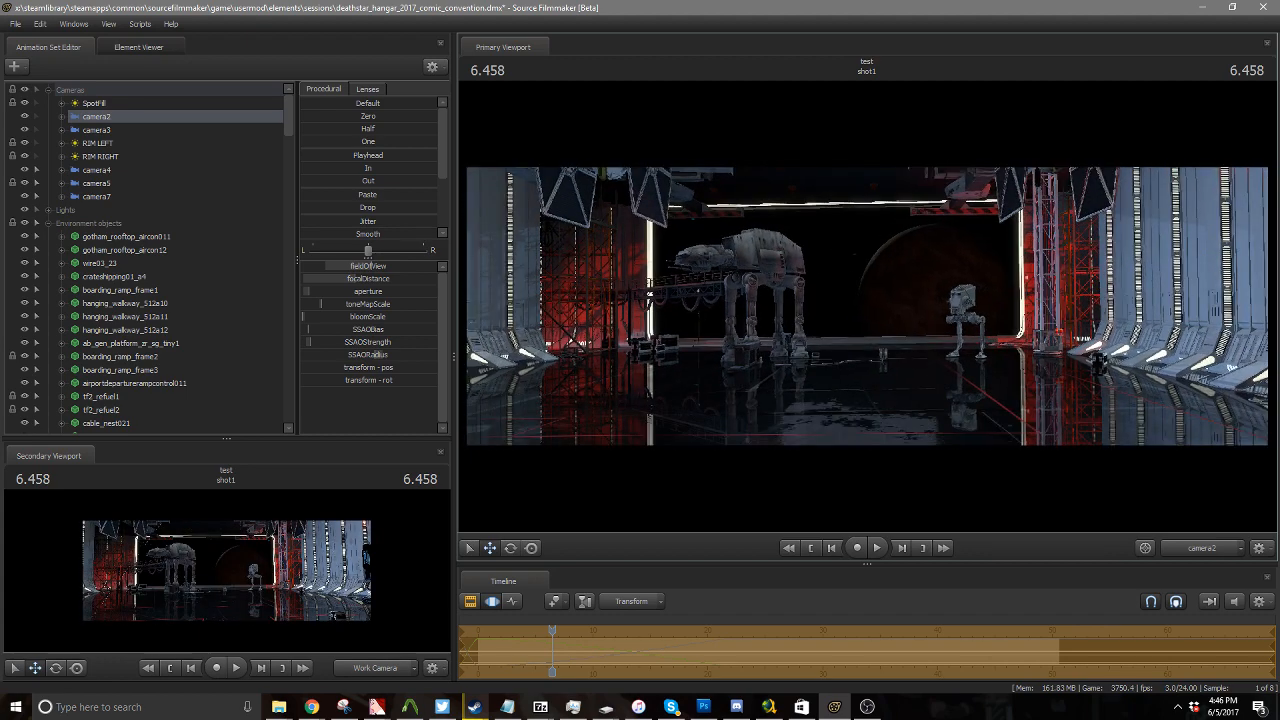
left_click_drag(867, 306, 867, 266)
key("w")
key("w")
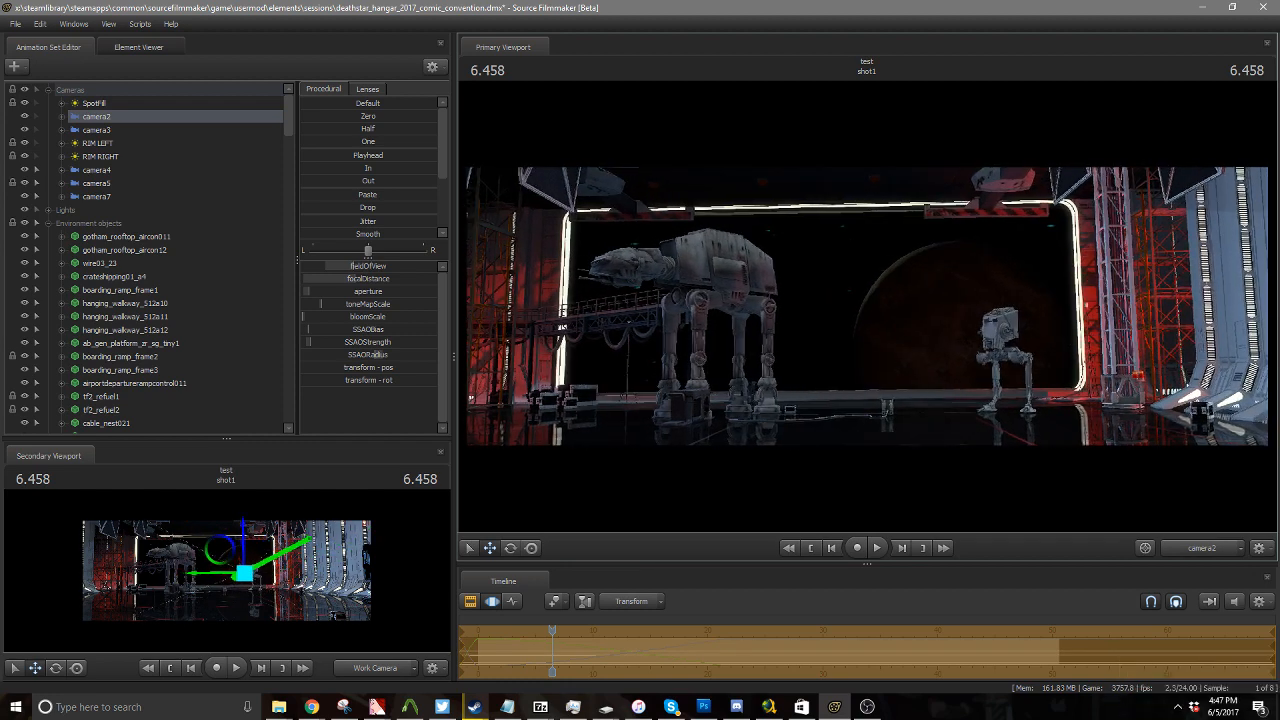
key("w")
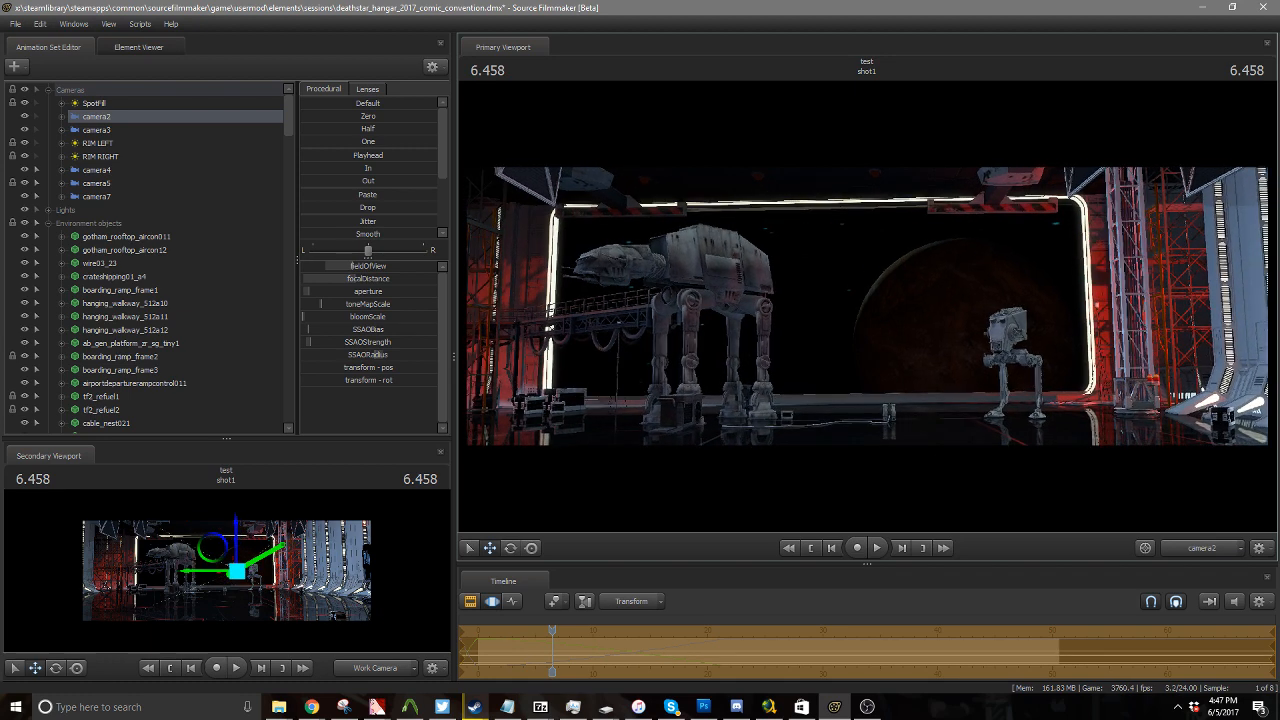